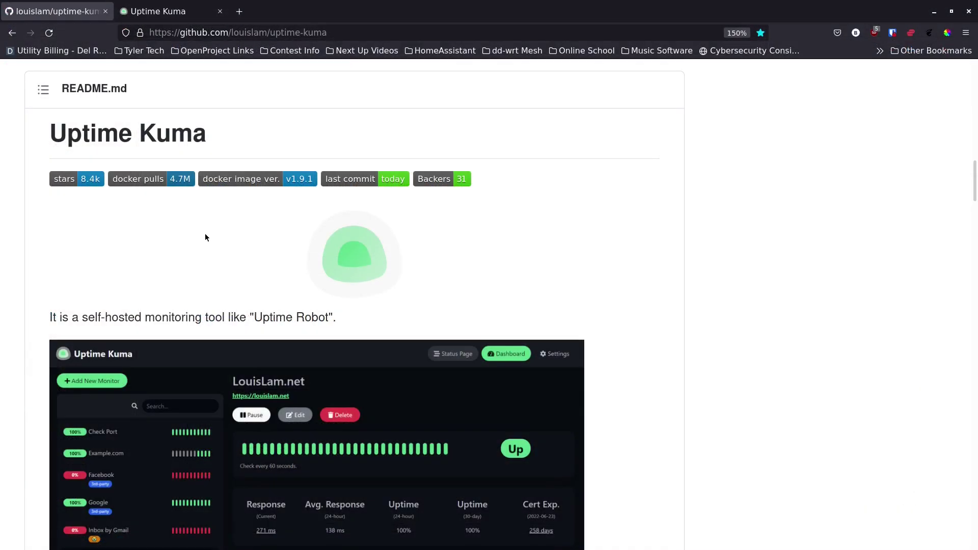
Scroll the uptime-kuma GitHub README, then switch to the running Uptime Kuma dashboard
scroll(205, 233, down, 3)
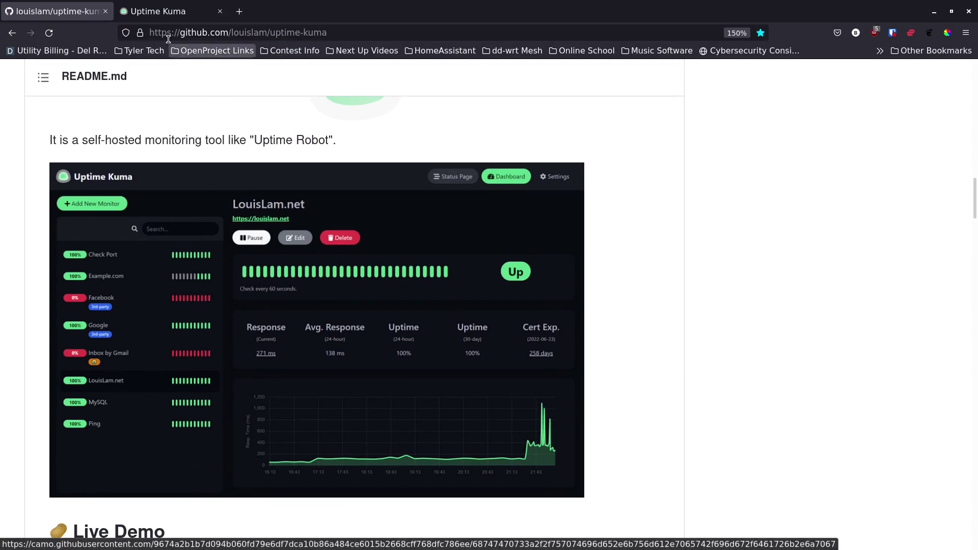
click(184, 11)
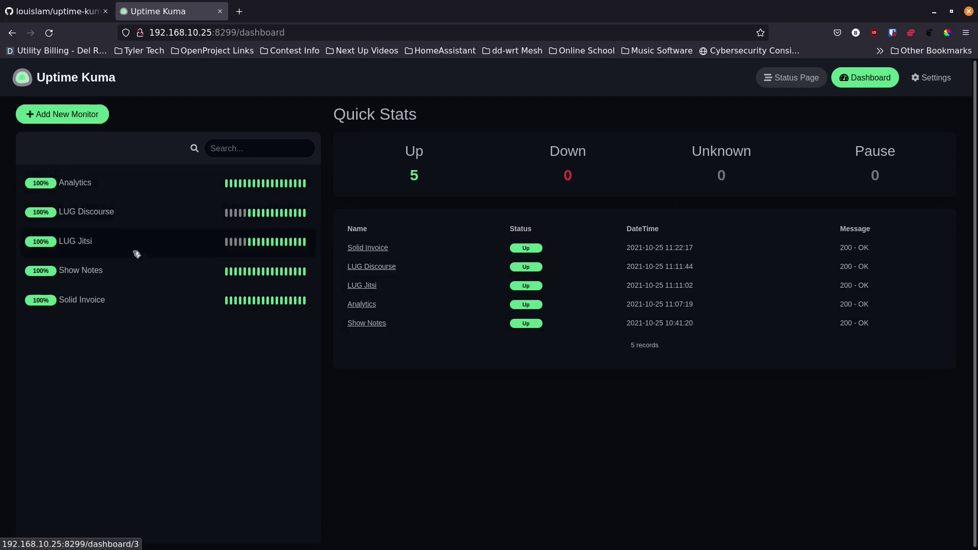
View the Solid Invoice, LUG Discourse, LUG Jitsi, Analytics and Show Notes monitor details
click(130, 296)
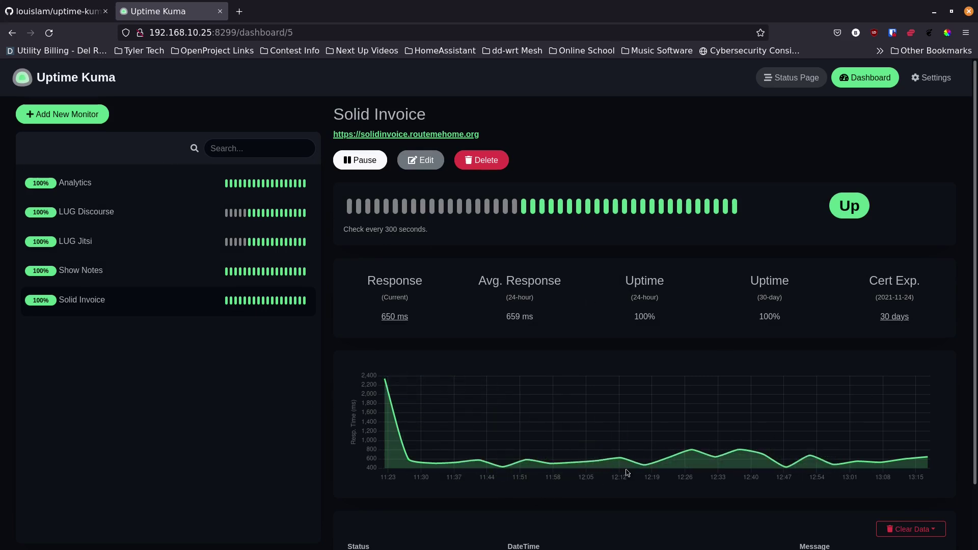
click(110, 215)
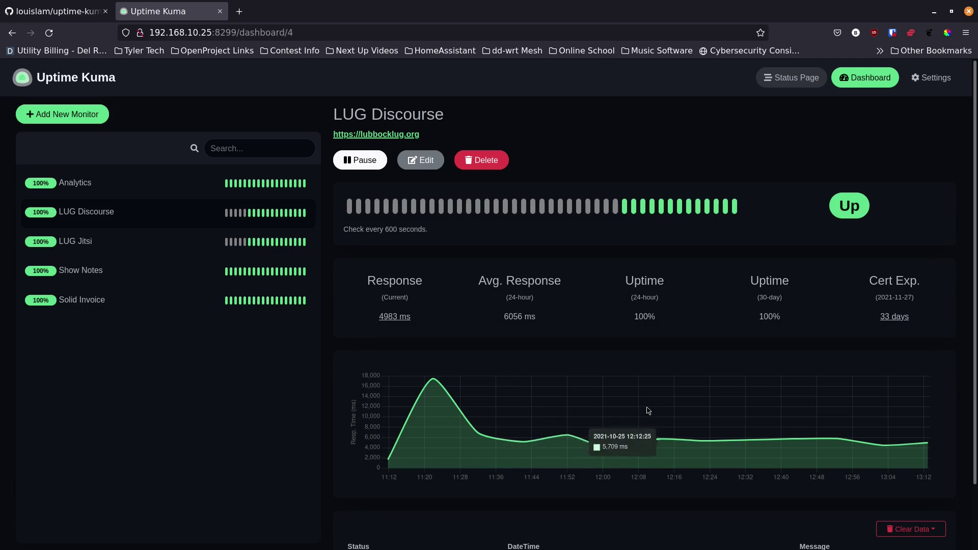
click(121, 246)
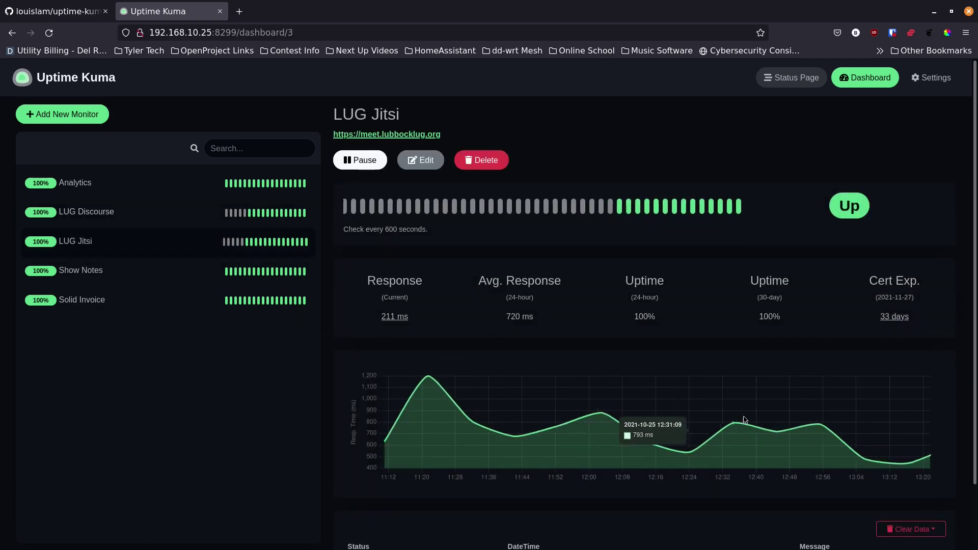
click(134, 189)
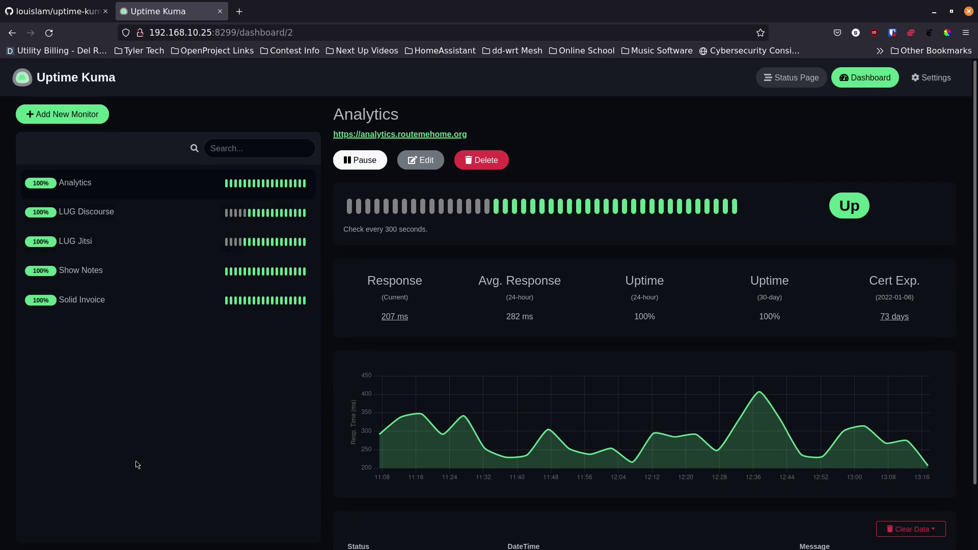
click(140, 304)
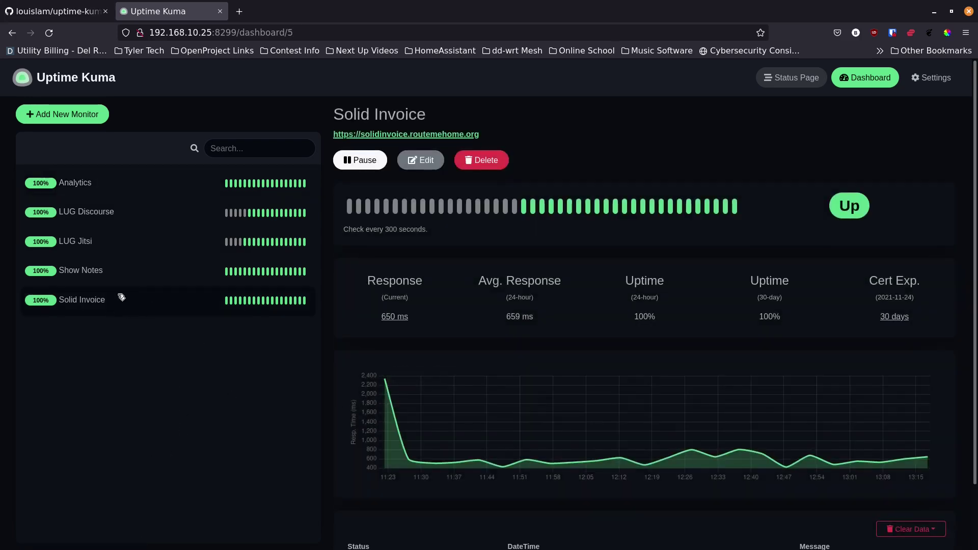
click(158, 273)
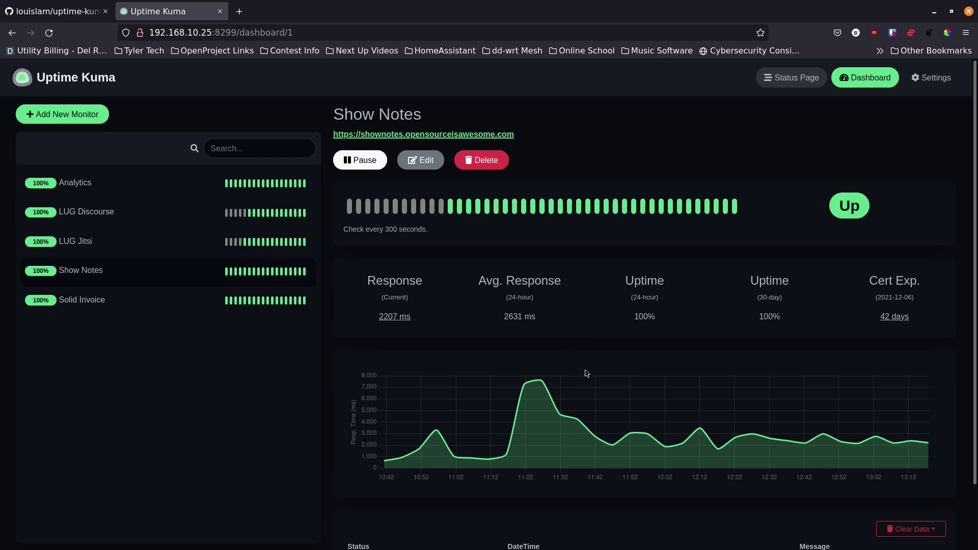
Recheck the LUG Discourse monitor's details, then open the Settings page
scroll(580, 375, down, 1)
scroll(465, 517, up, 2)
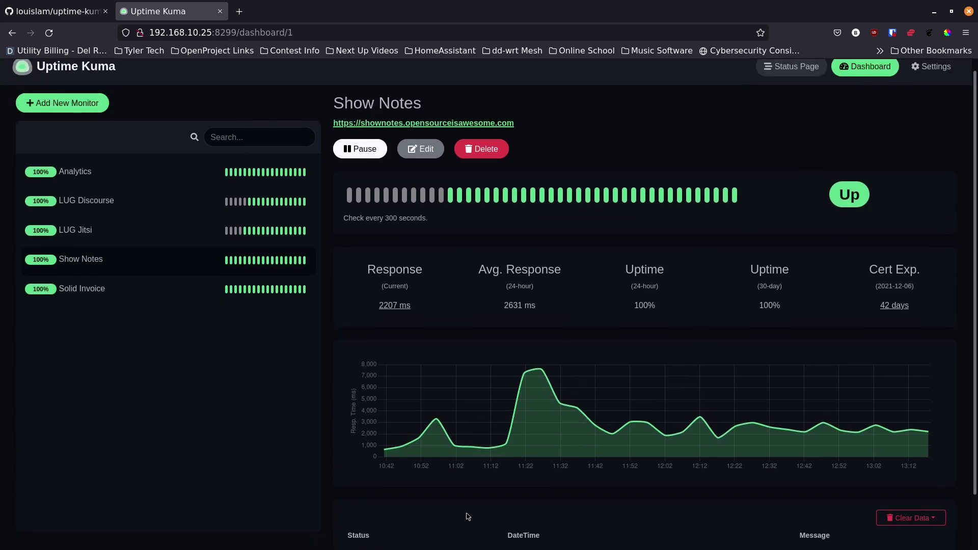
scroll(469, 517, down, 1)
scroll(436, 502, up, 1)
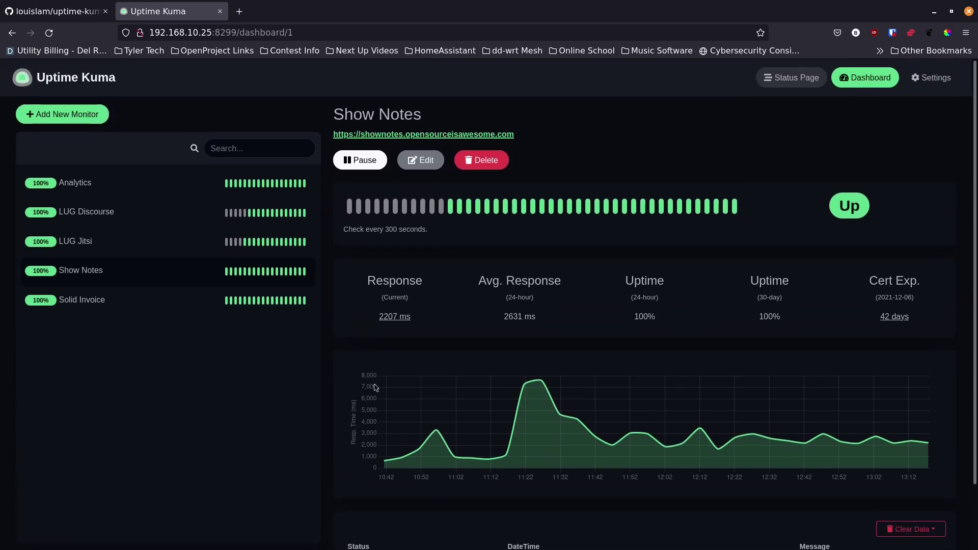
click(128, 217)
scroll(462, 454, down, 2)
scroll(461, 496, up, 1)
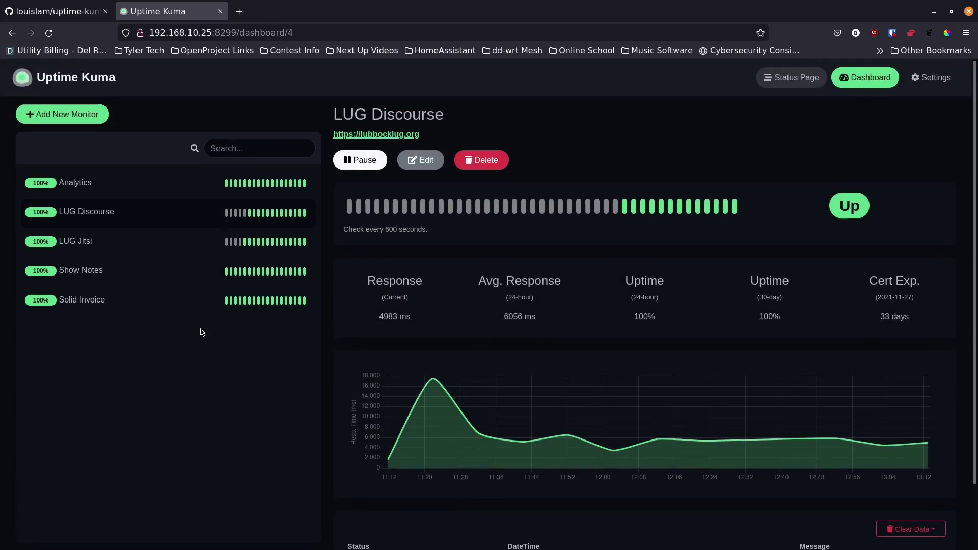
click(941, 82)
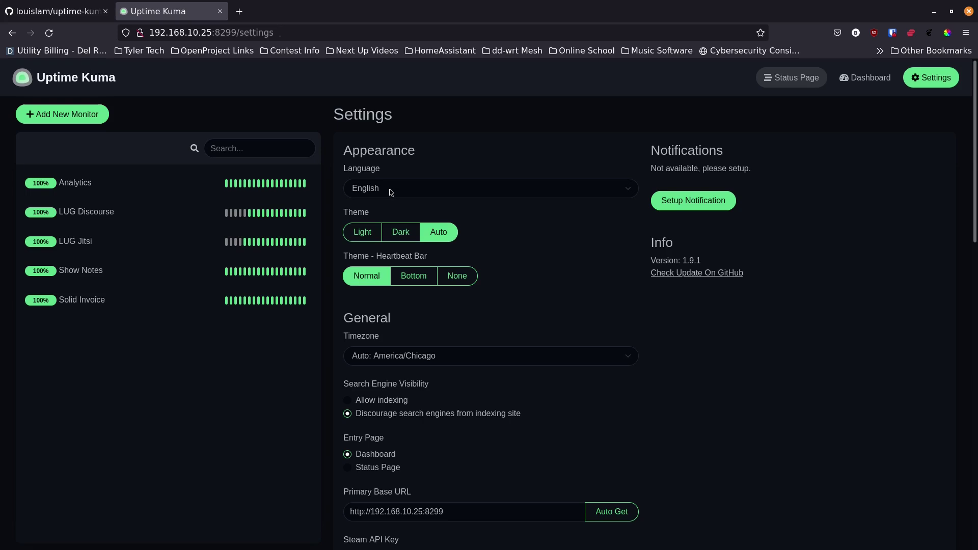
key(ctrl+plus)
key(ctrl+plus)
key(ctrl+plus)
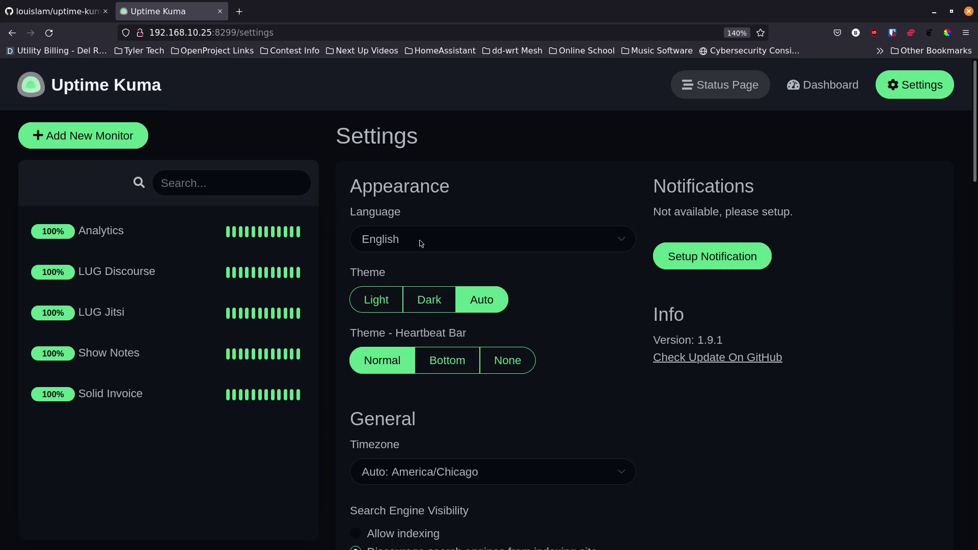
click(436, 243)
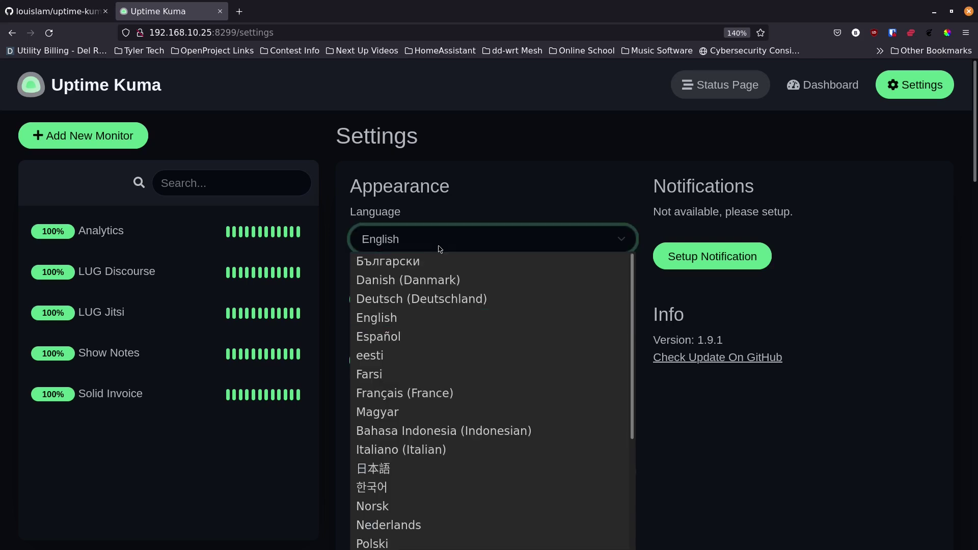
scroll(431, 407, down, 5)
scroll(433, 408, up, 5)
click(505, 187)
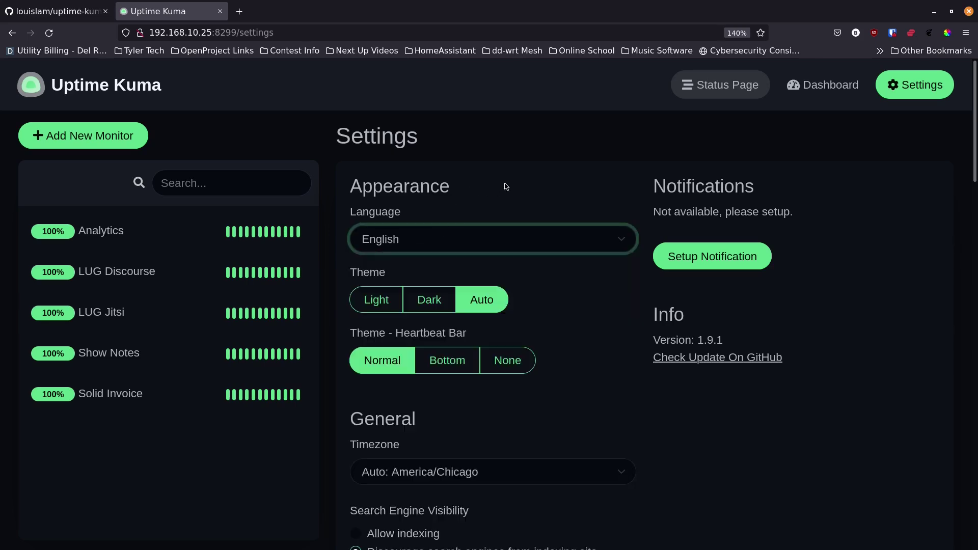
click(377, 302)
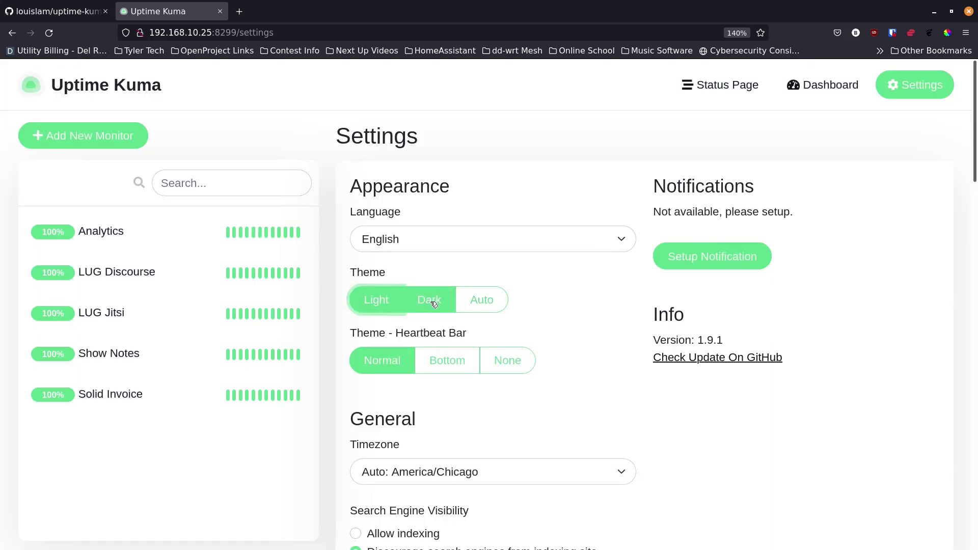
click(439, 304)
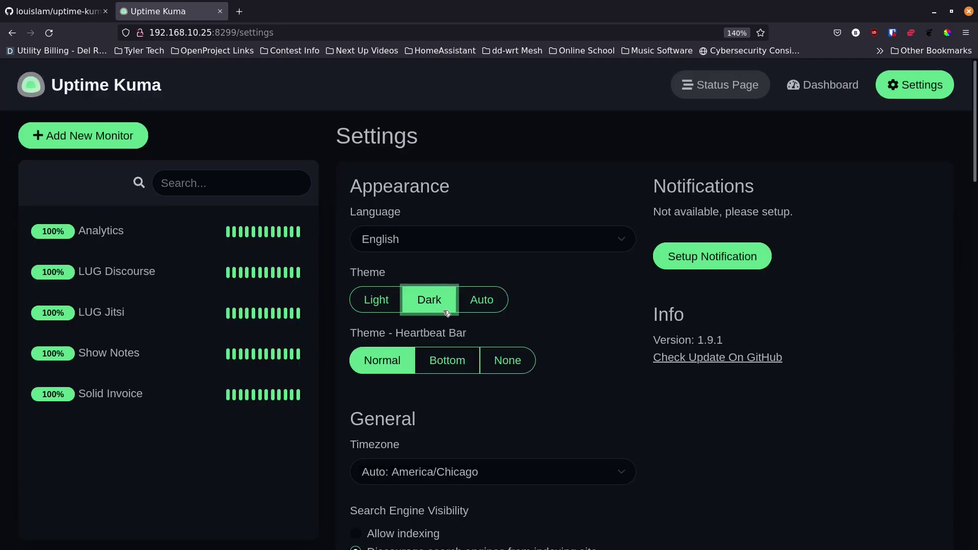
click(484, 303)
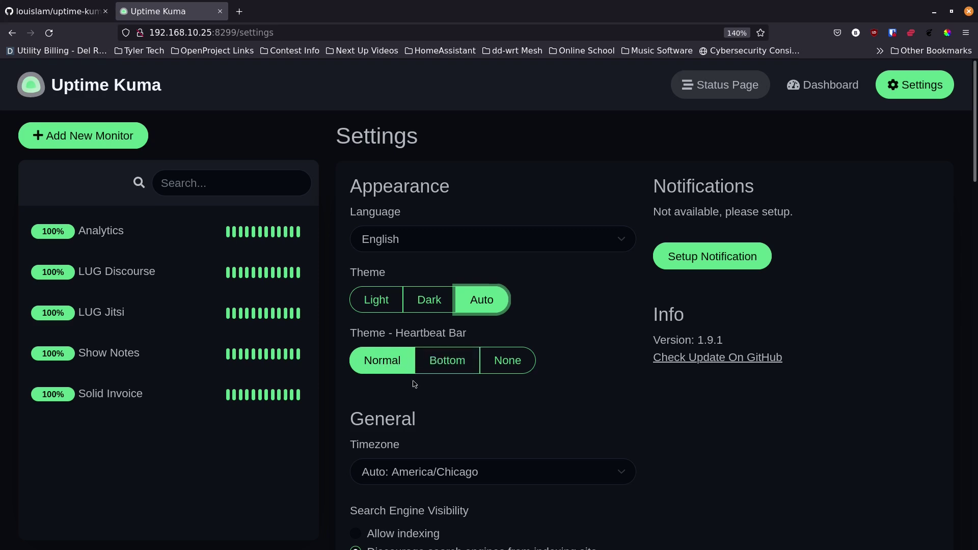
click(448, 366)
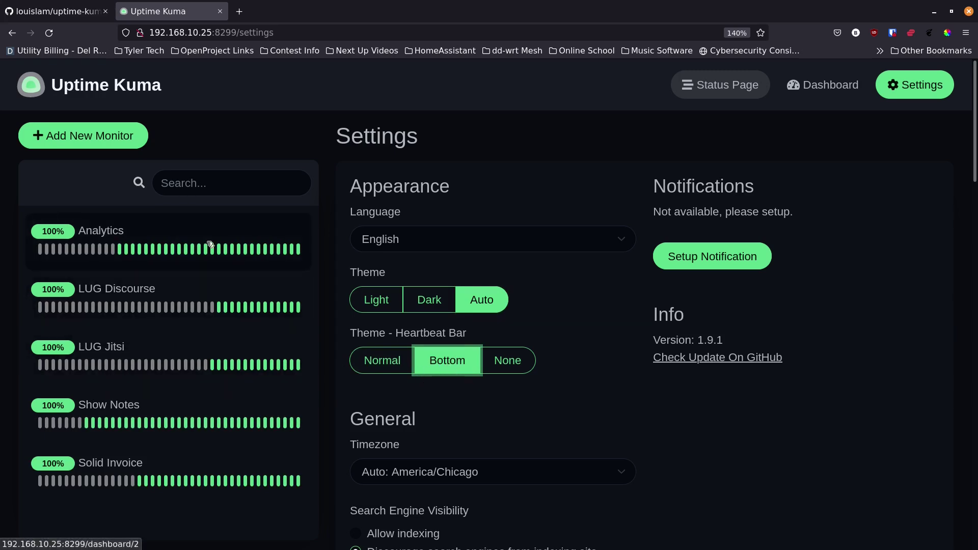
click(503, 367)
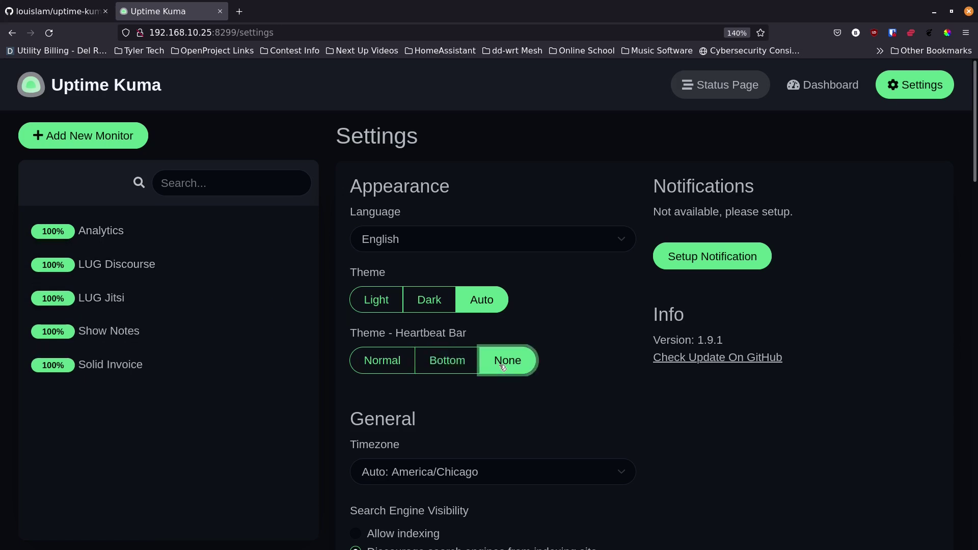
click(382, 360)
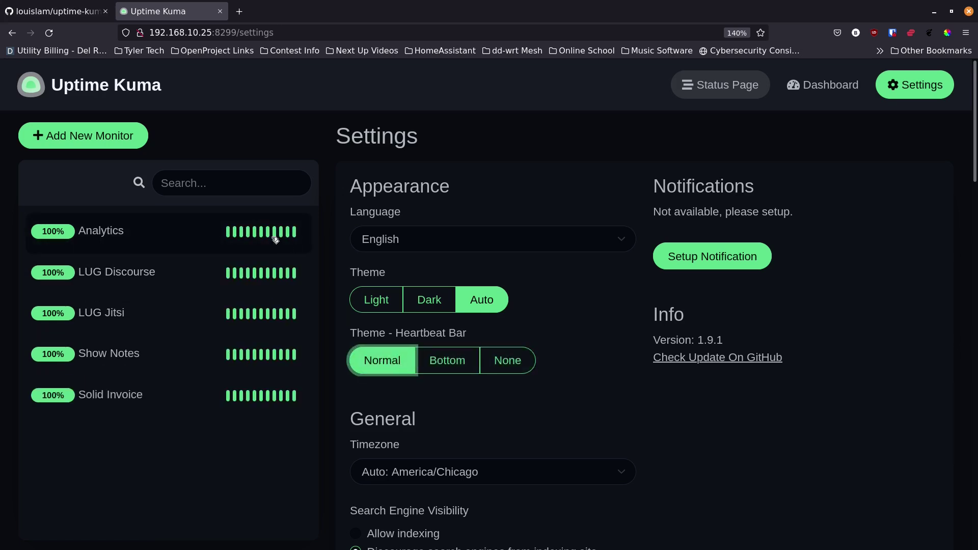
click(445, 365)
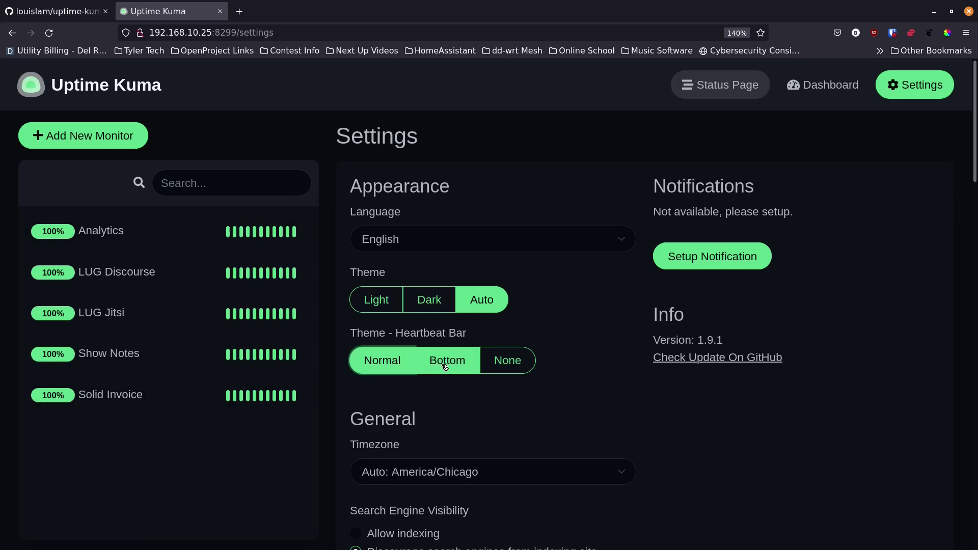
click(396, 364)
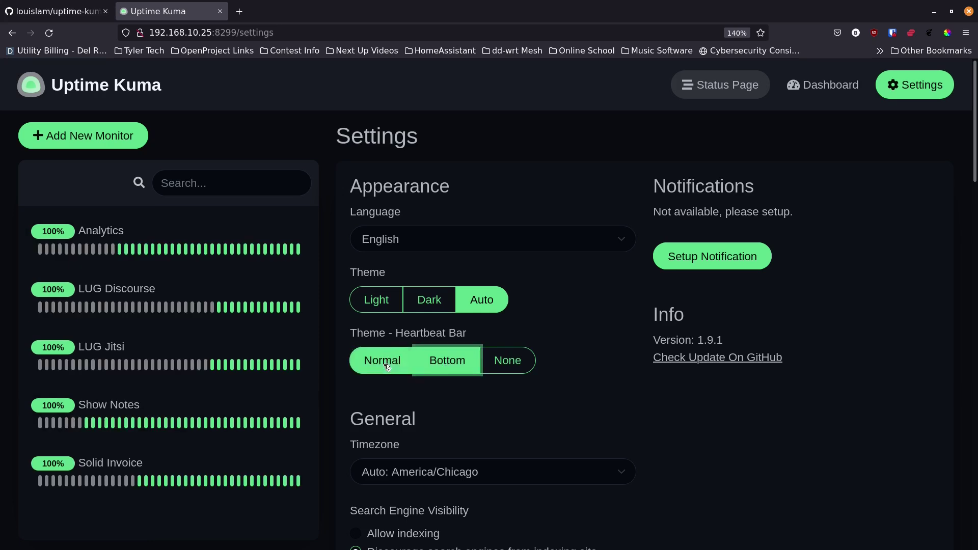
scroll(443, 398, down, 3)
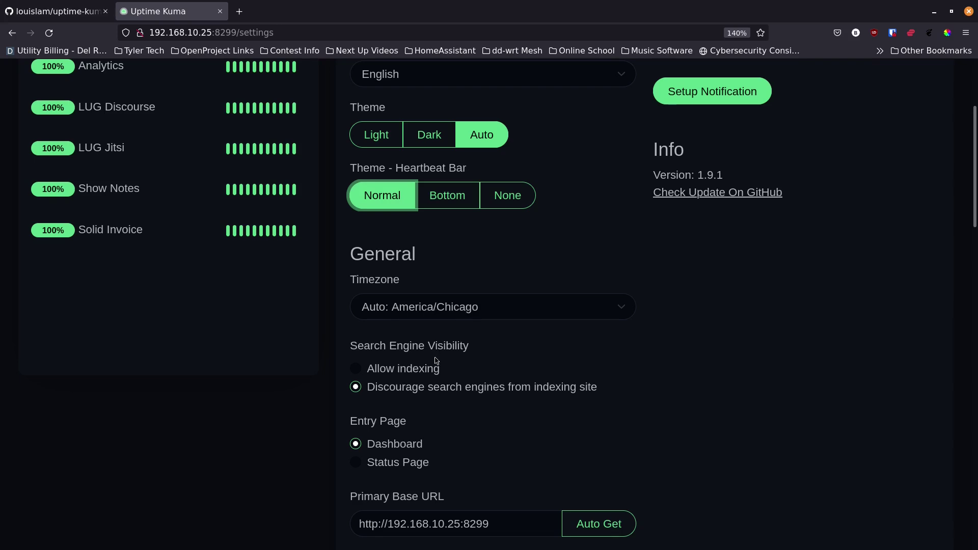
scroll(436, 361, down, 3)
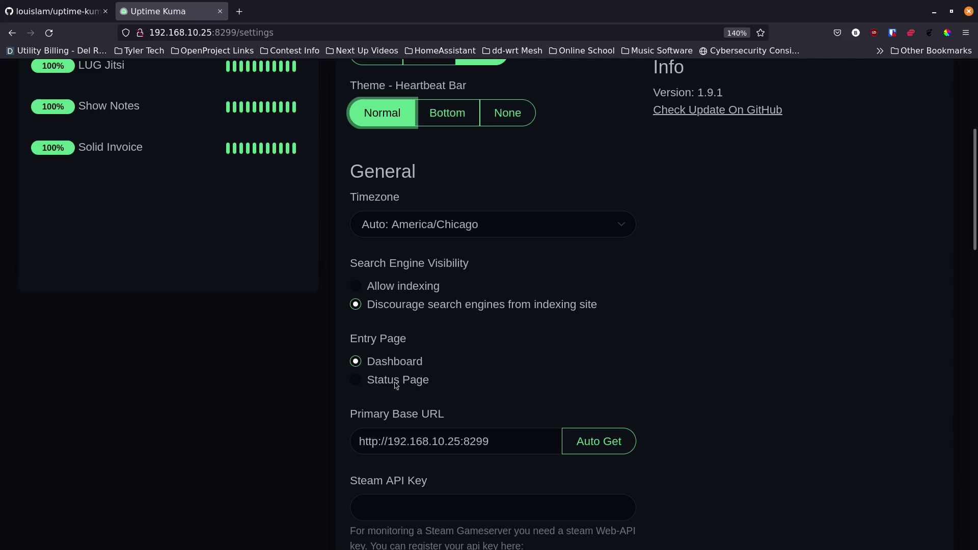
scroll(397, 386, down, 3)
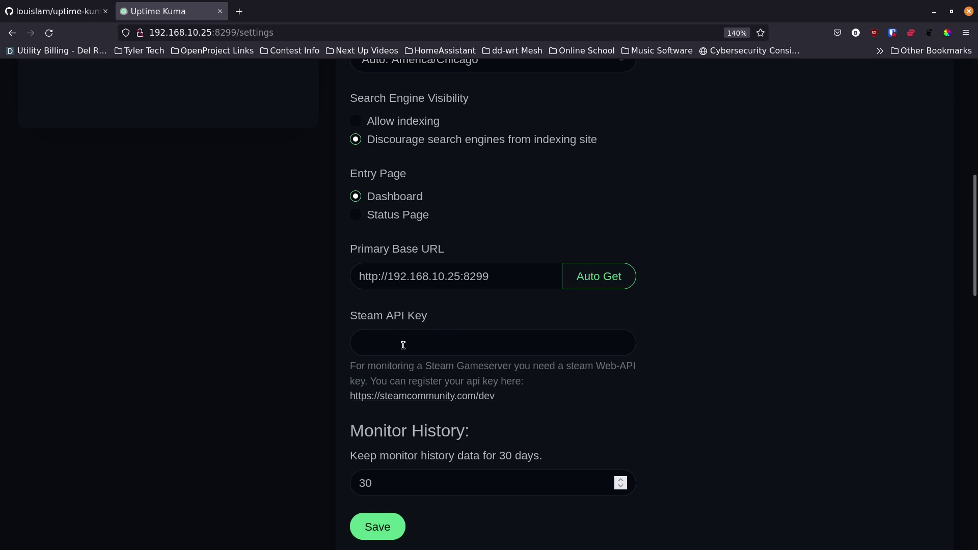
scroll(352, 345, down, 3)
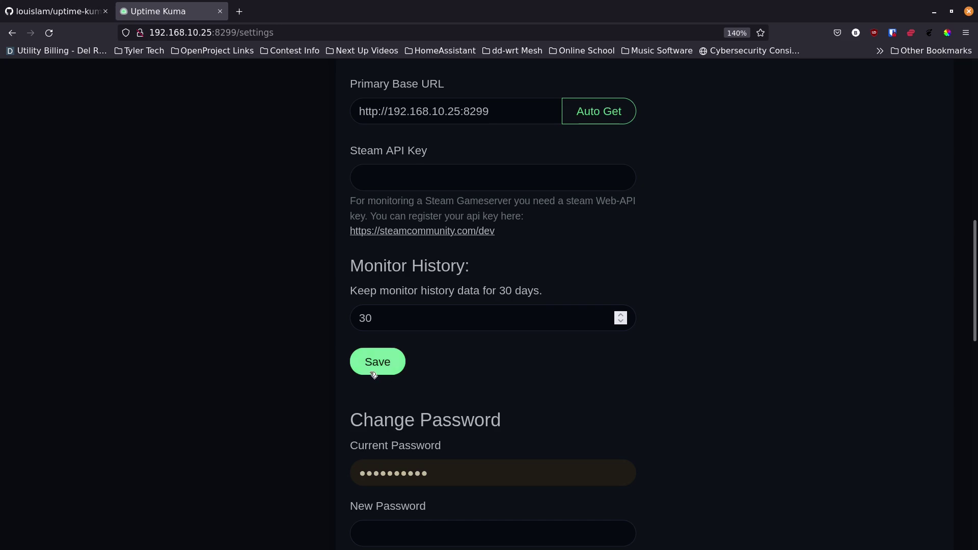
scroll(409, 346, down, 2)
scroll(415, 344, down, 2)
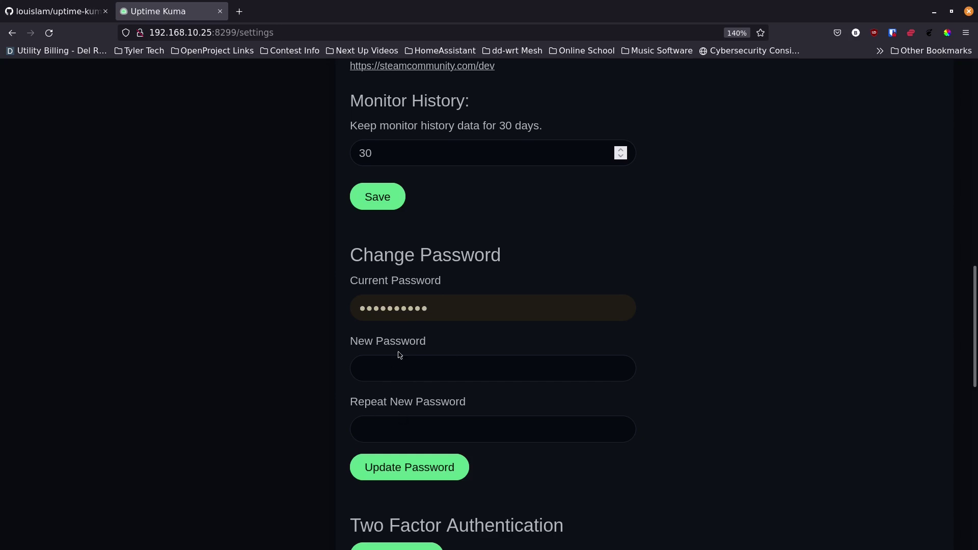
scroll(351, 397, down, 3)
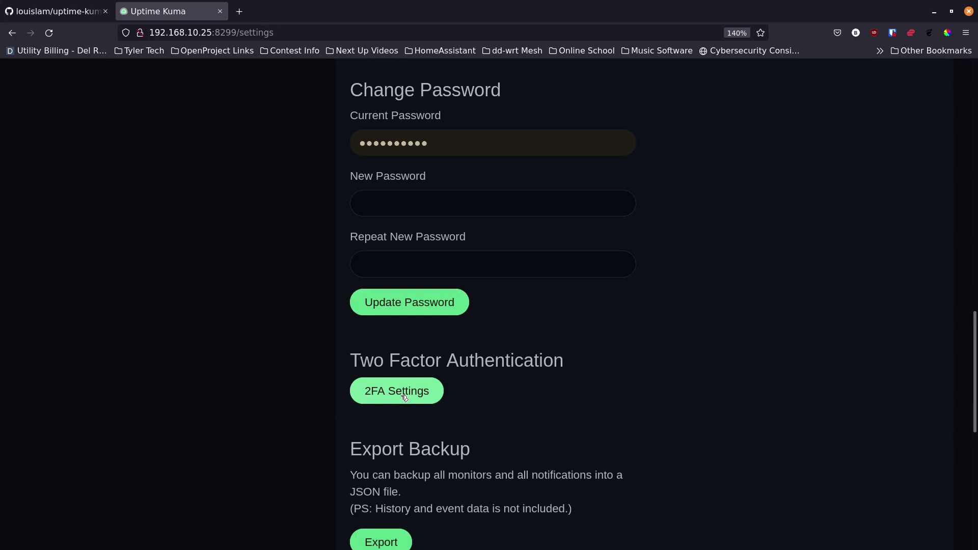
scroll(405, 398, down, 3)
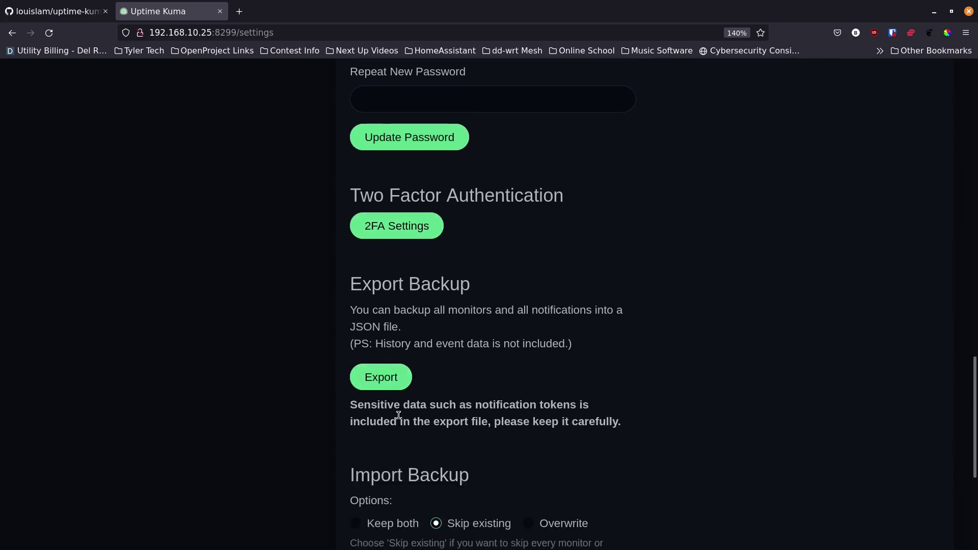
scroll(399, 415, down, 3)
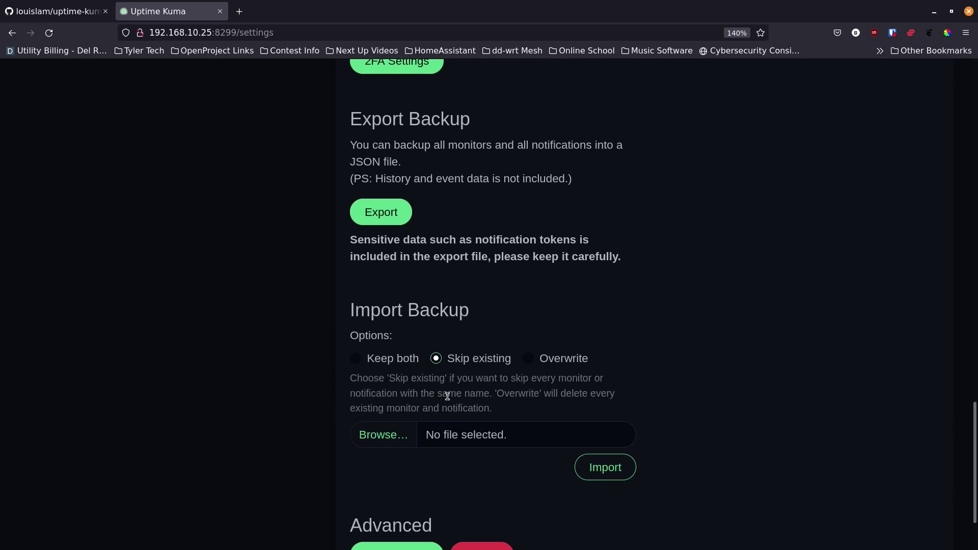
click(405, 431)
scroll(338, 411, down, 2)
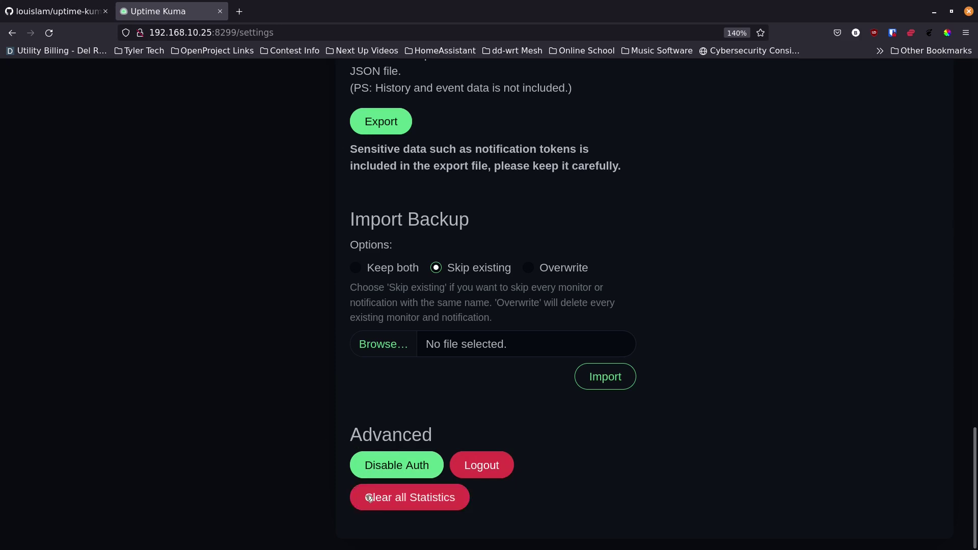
scroll(516, 412, up, 2)
scroll(516, 412, up, 15)
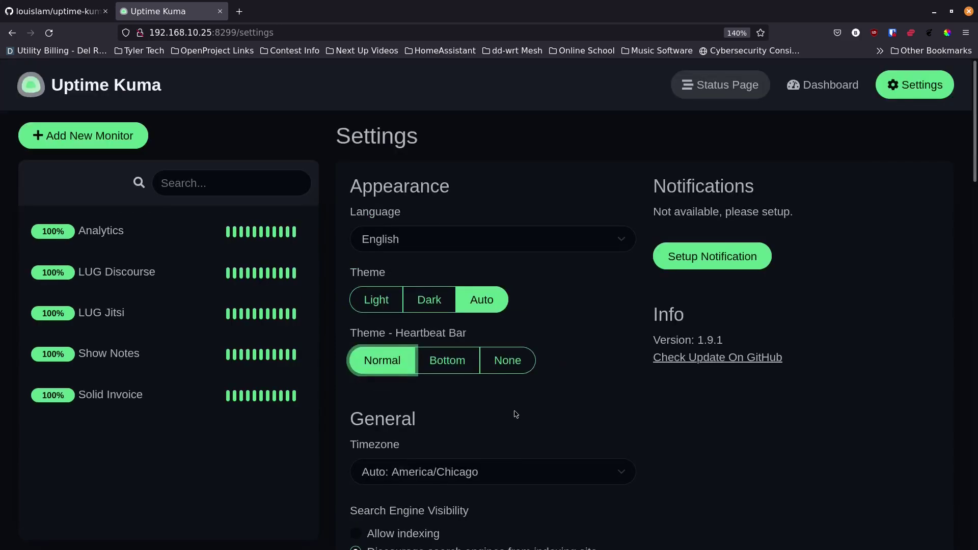
Start a new notification setup and browse the type list, keeping Telegram selected
click(712, 260)
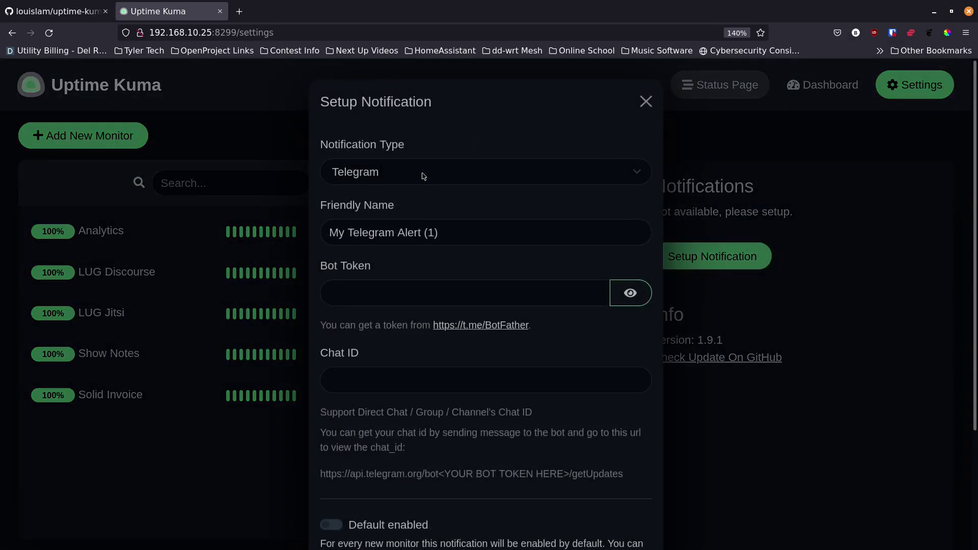
click(423, 175)
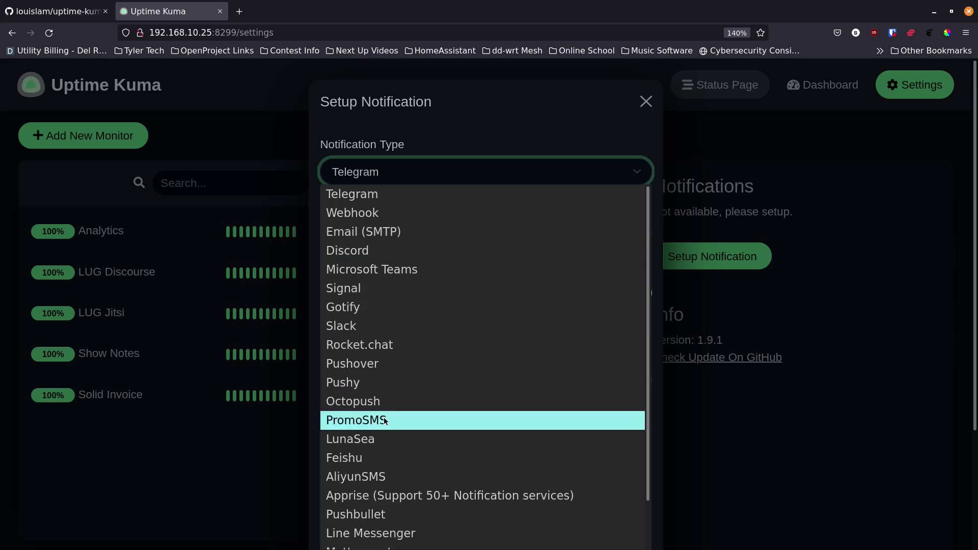
scroll(386, 399, down, 1)
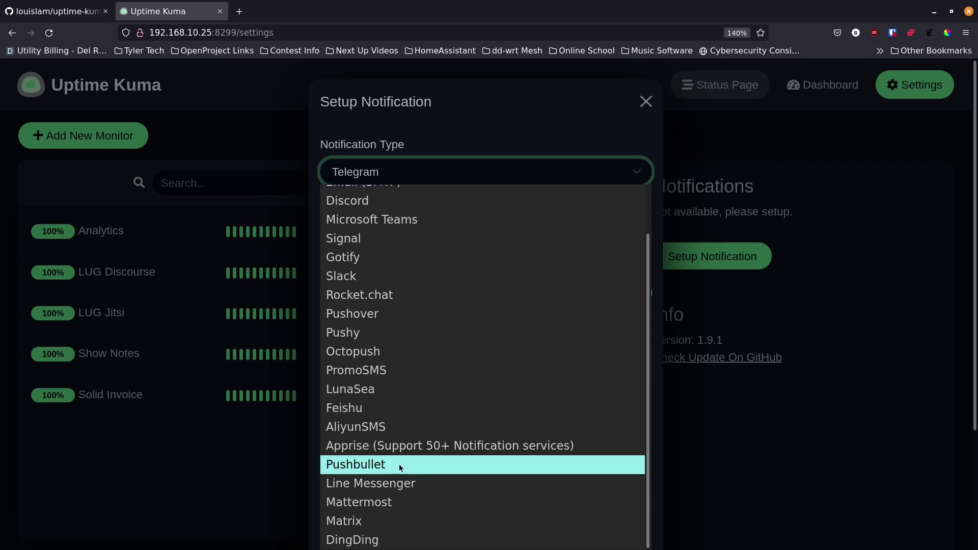
scroll(406, 469, up, 2)
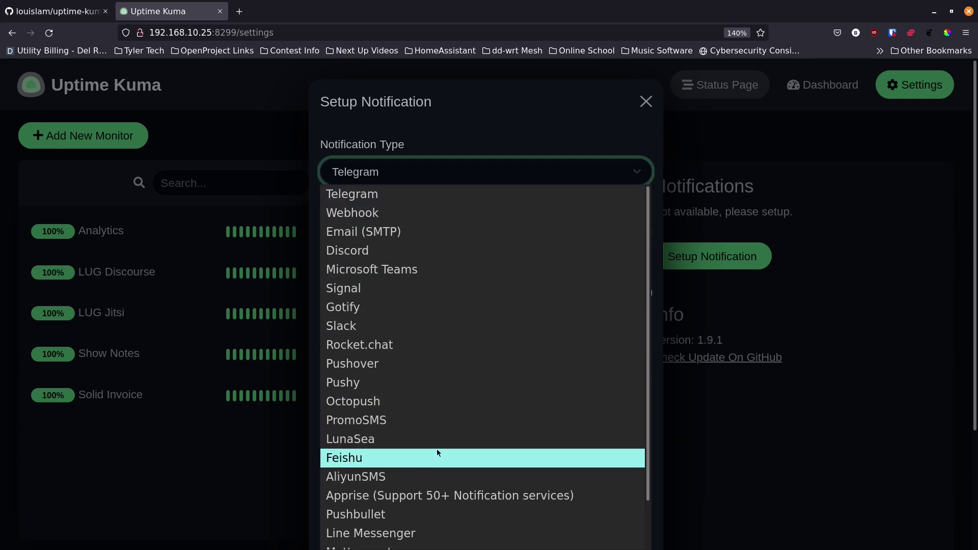
click(553, 118)
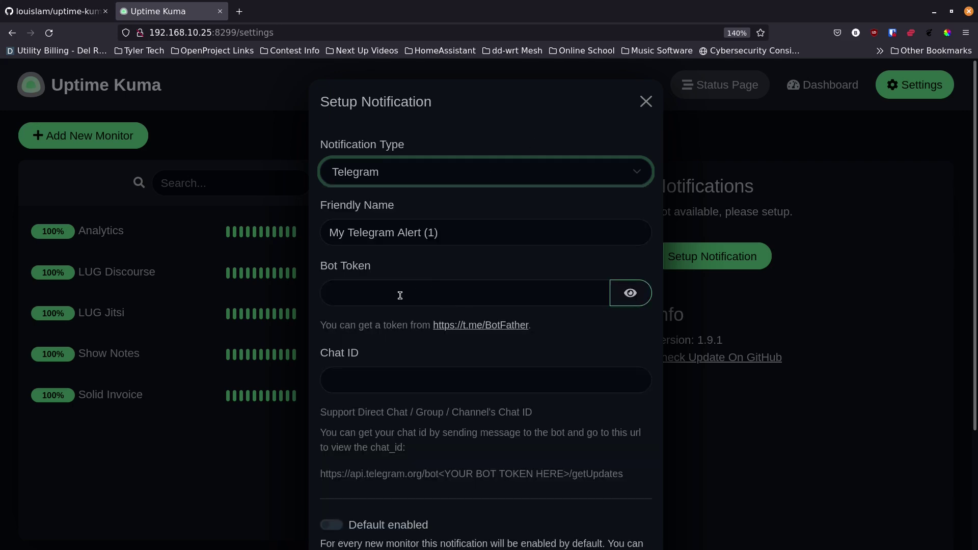
Scroll the Telegram setup dialog down to its Test and Save buttons and back
scroll(423, 470, down, 3)
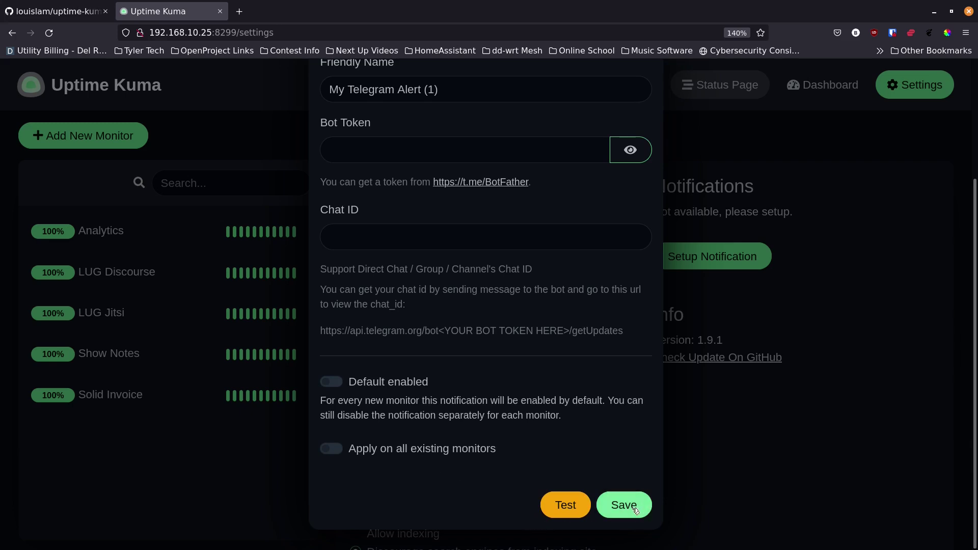
click(728, 488)
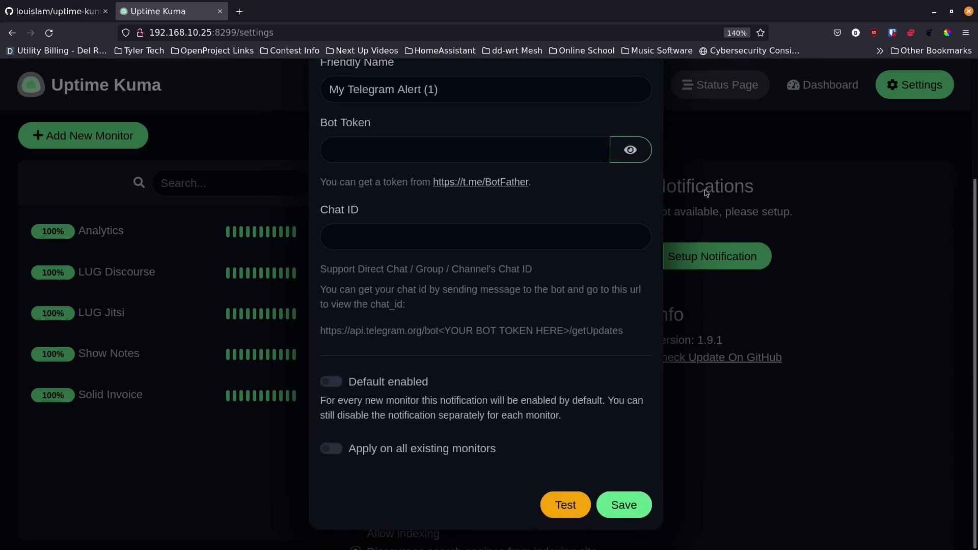
scroll(563, 234, up, 3)
Close the notification setup unsaved and view the public status page zoomed out
click(644, 103)
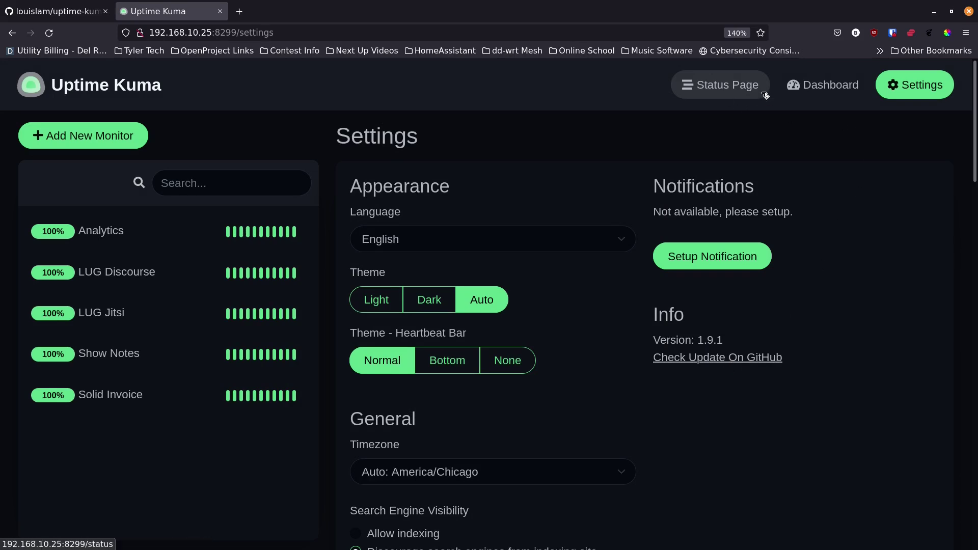
click(818, 91)
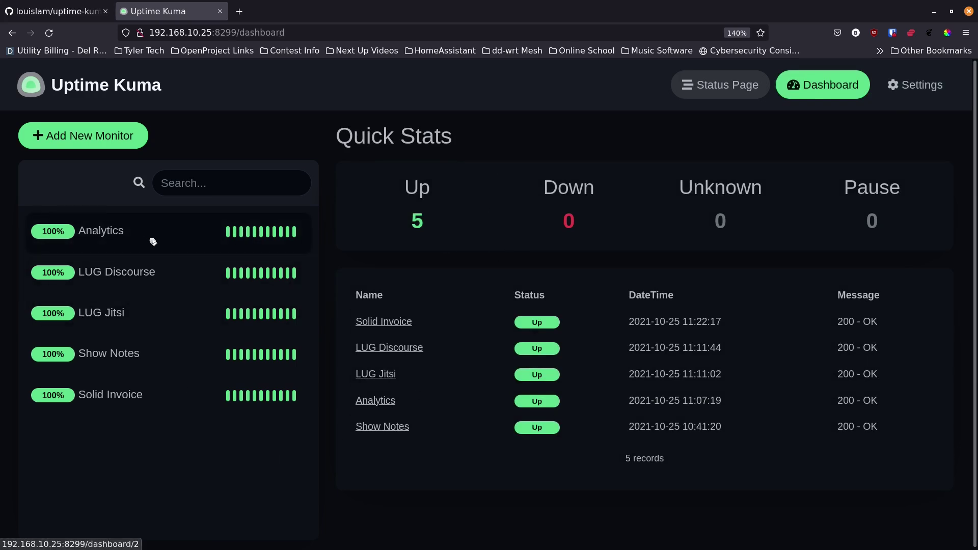
click(703, 84)
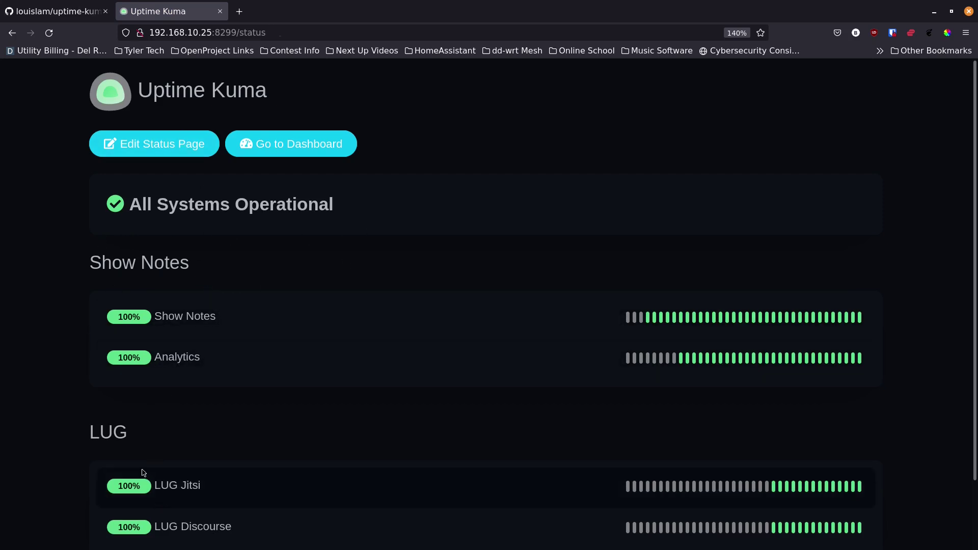
key(ctrl+minus)
key(ctrl+minus)
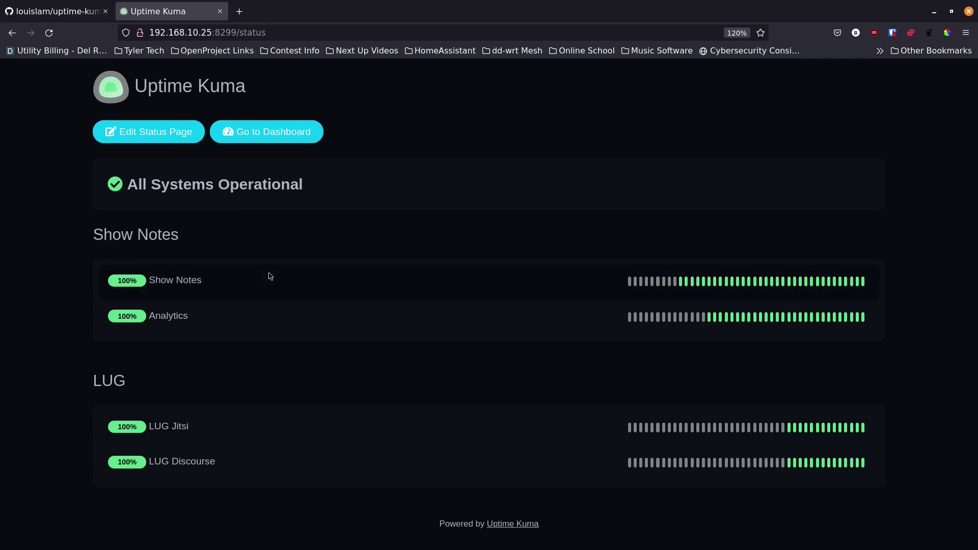
Review the Solid Invoice and Show Notes monitor details, then return to the GitHub README
click(275, 139)
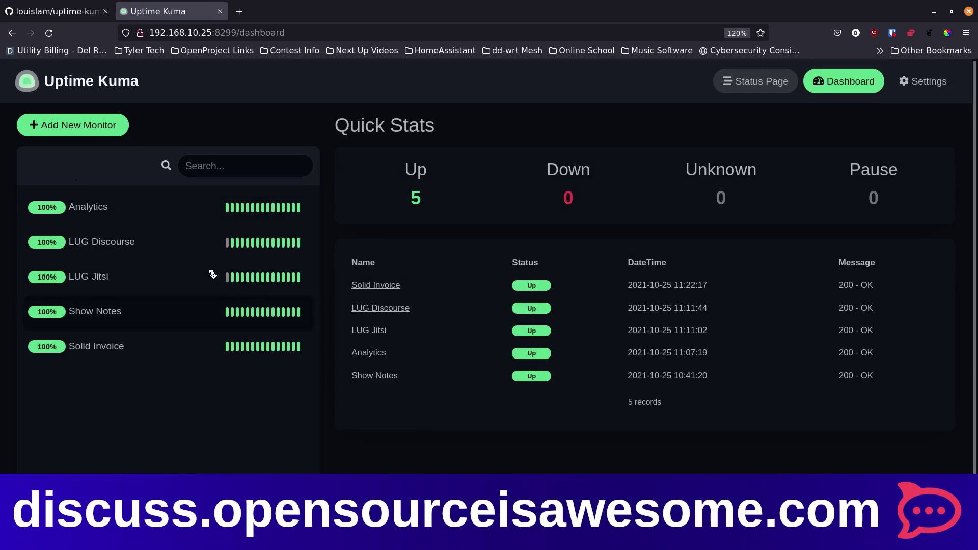
click(139, 344)
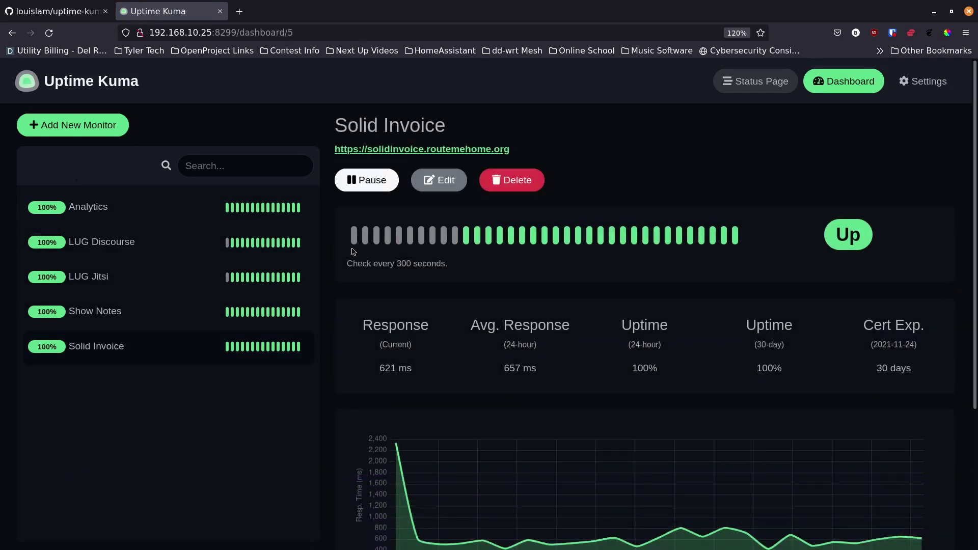
click(168, 312)
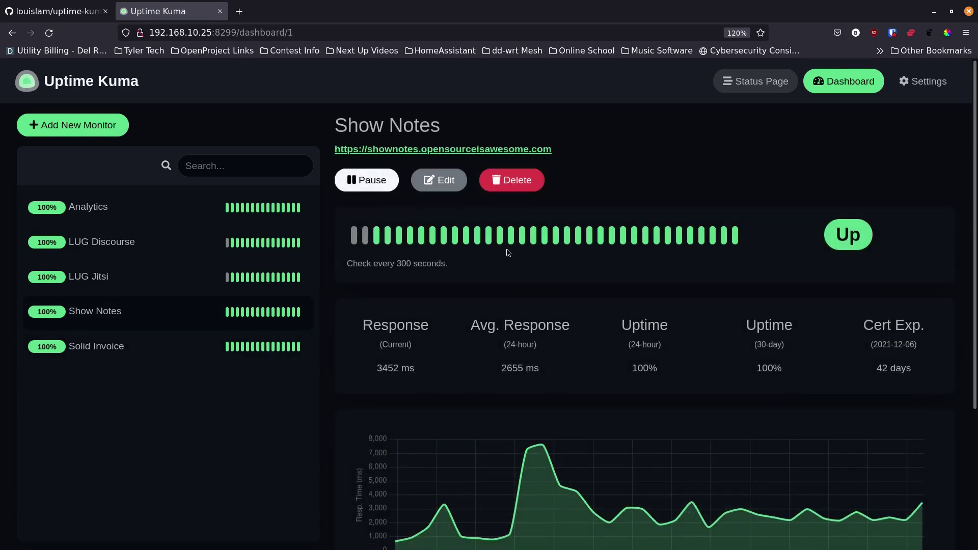
key(ctrl+minus)
key(ctrl+minus)
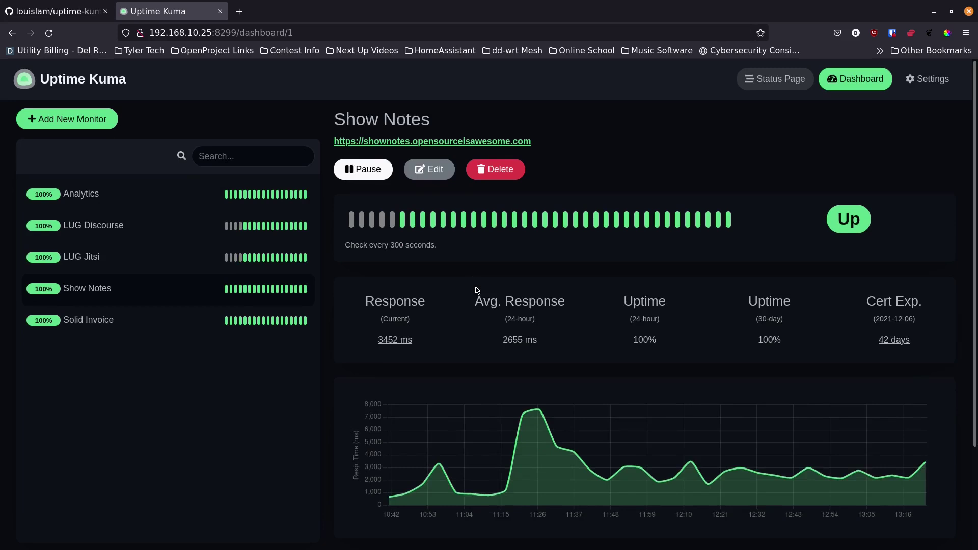
scroll(485, 348, down, 2)
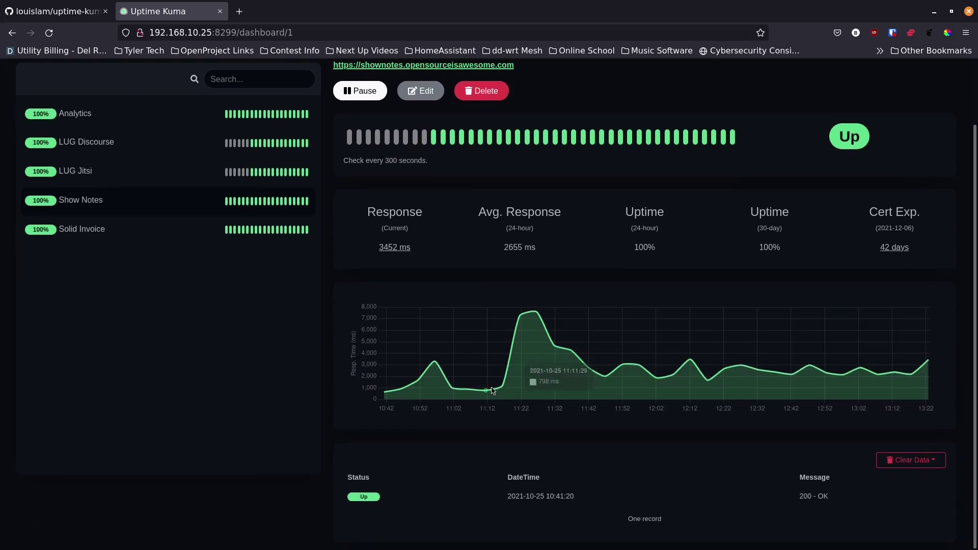
scroll(494, 505, up, 2)
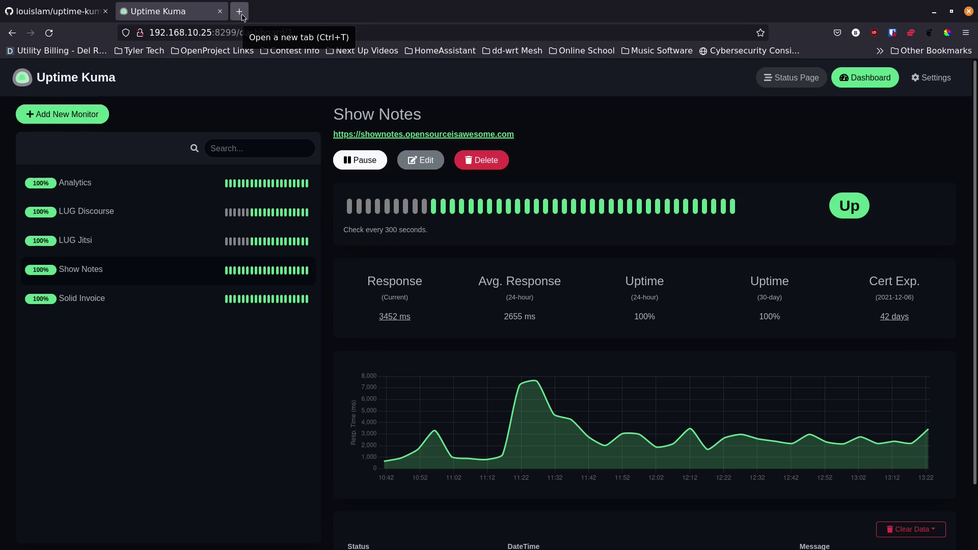
click(65, 12)
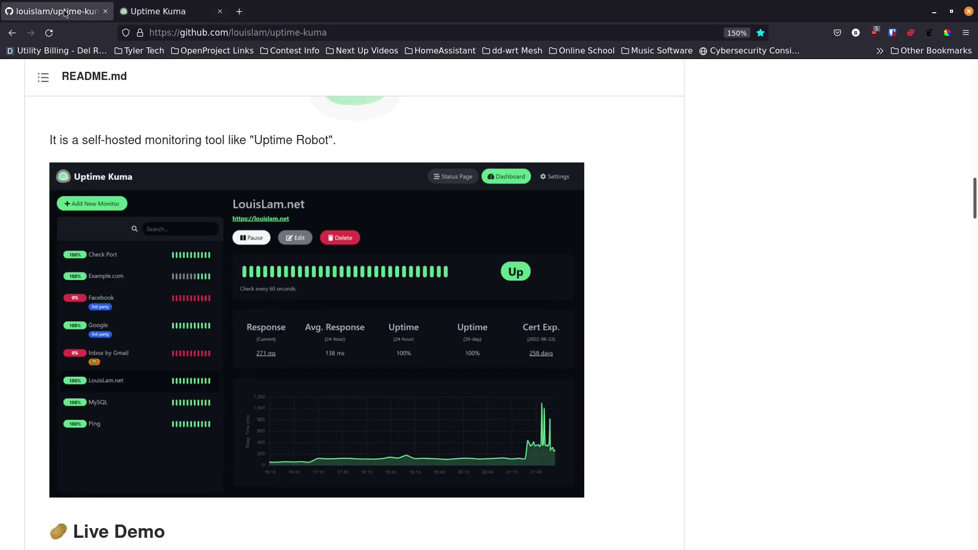
Scroll the README to the How to Install Docker commands and open a terminal
scroll(197, 227, down, 5)
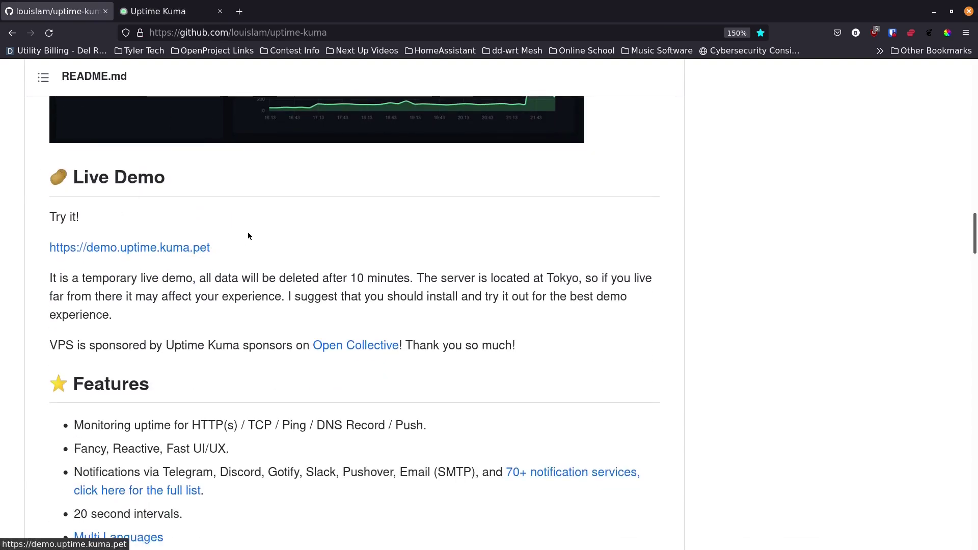
scroll(252, 230, down, 3)
scroll(213, 313, down, 5)
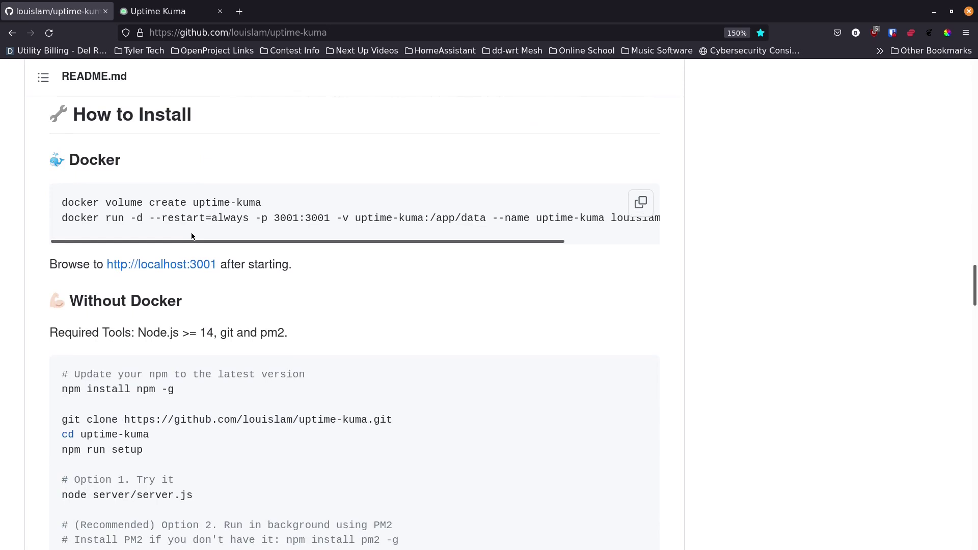
scroll(196, 255, down, 3)
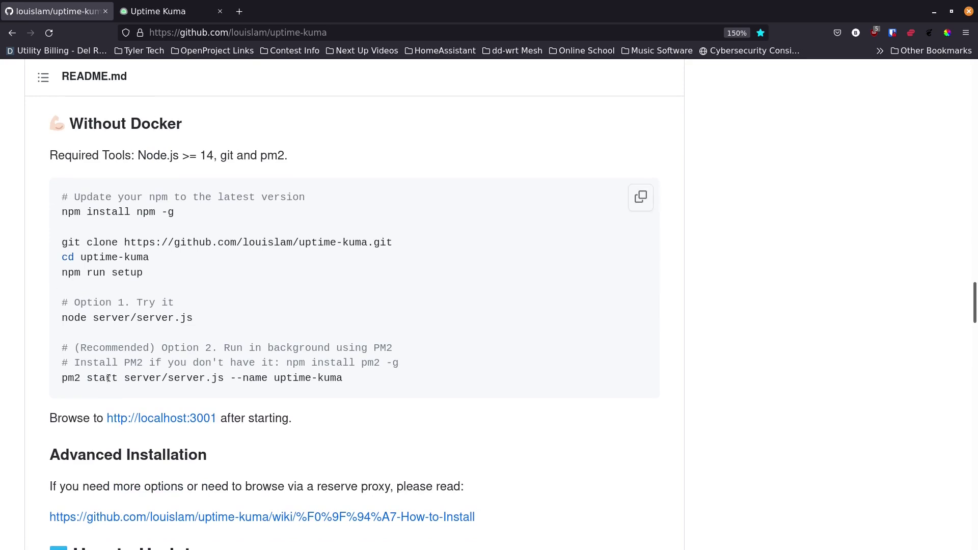
scroll(175, 377, down, 3)
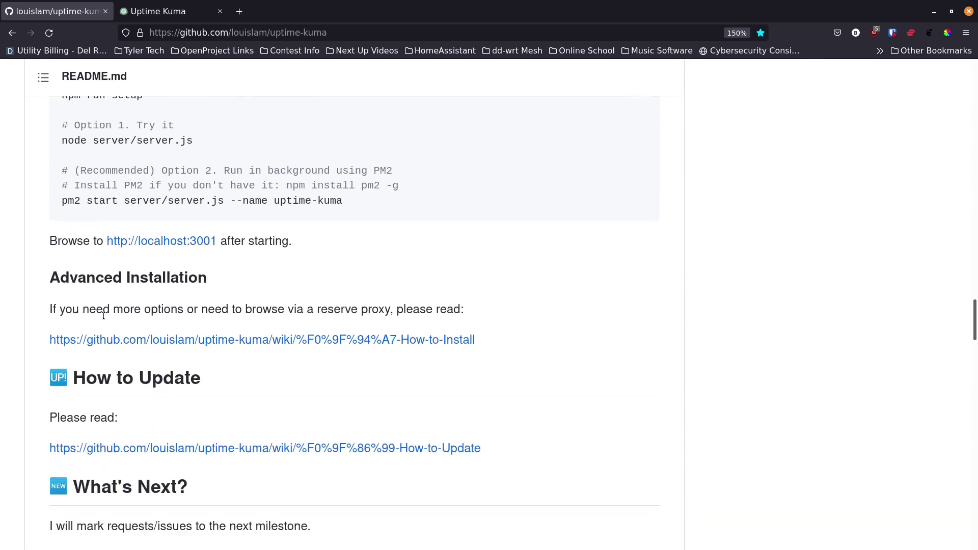
scroll(249, 370, down, 2)
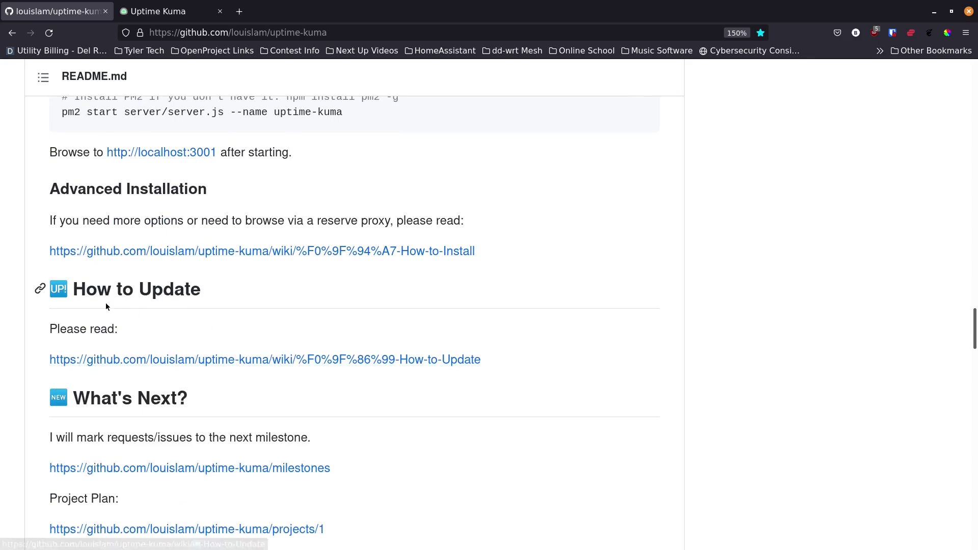
scroll(209, 326, down, 1)
scroll(220, 351, down, 1)
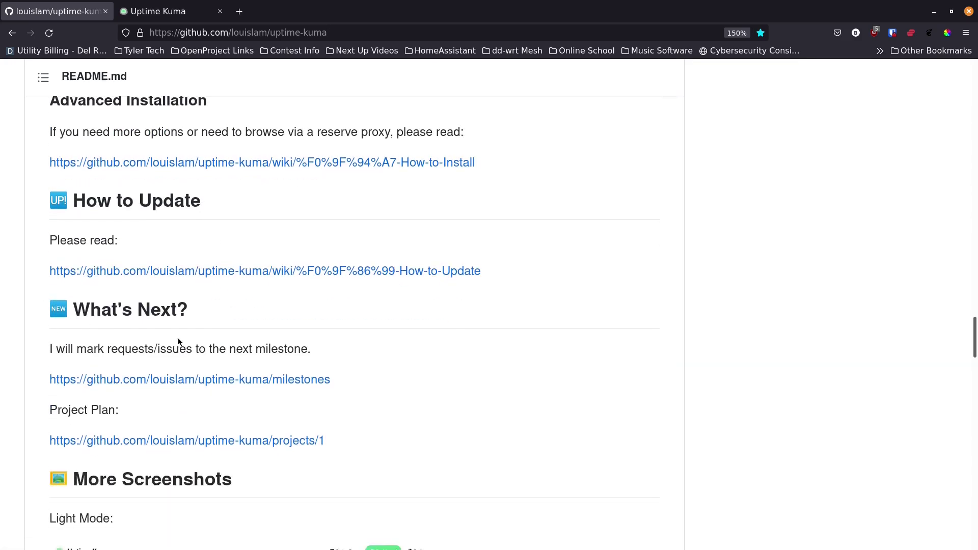
scroll(172, 336, down, 2)
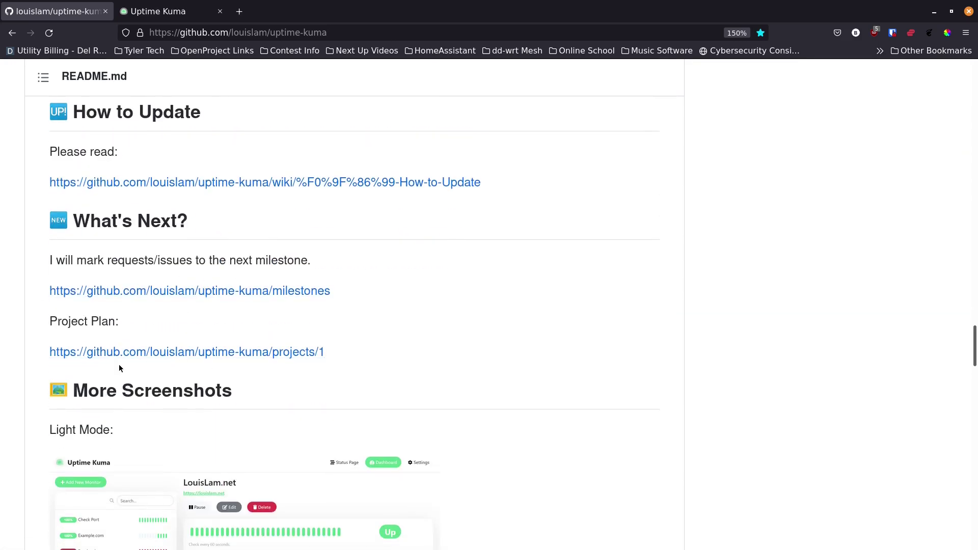
scroll(118, 365, down, 8)
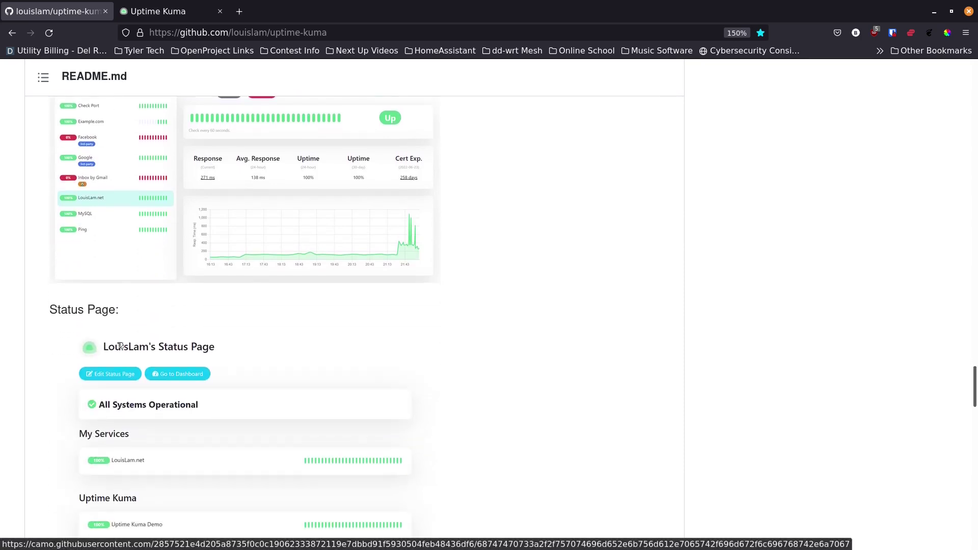
scroll(53, 346, down, 3)
scroll(53, 348, down, 15)
scroll(53, 348, down, 4)
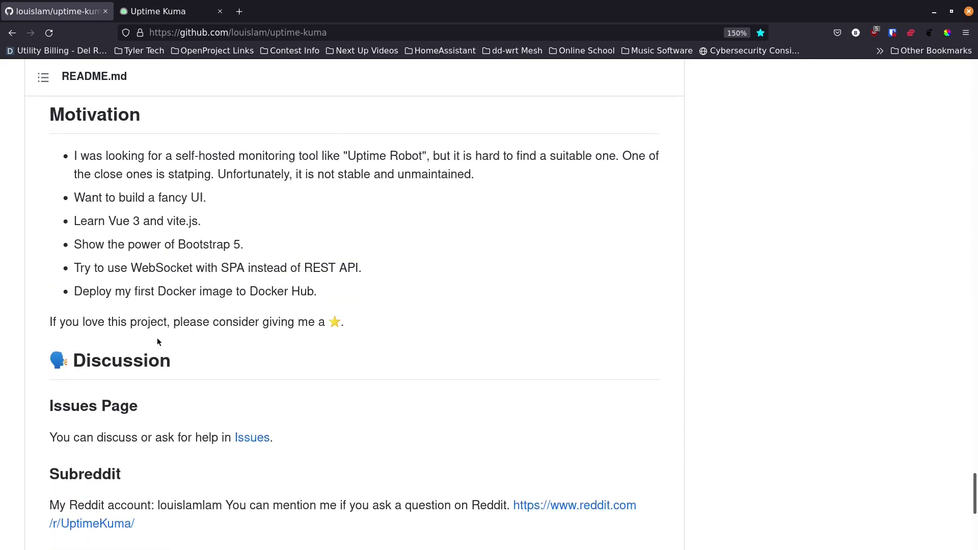
scroll(102, 342, down, 4)
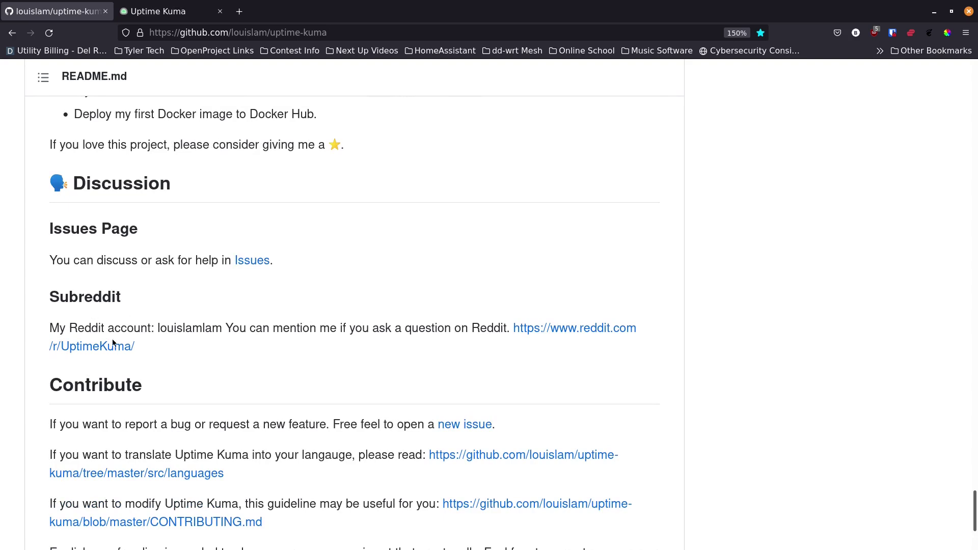
scroll(188, 329, down, 4)
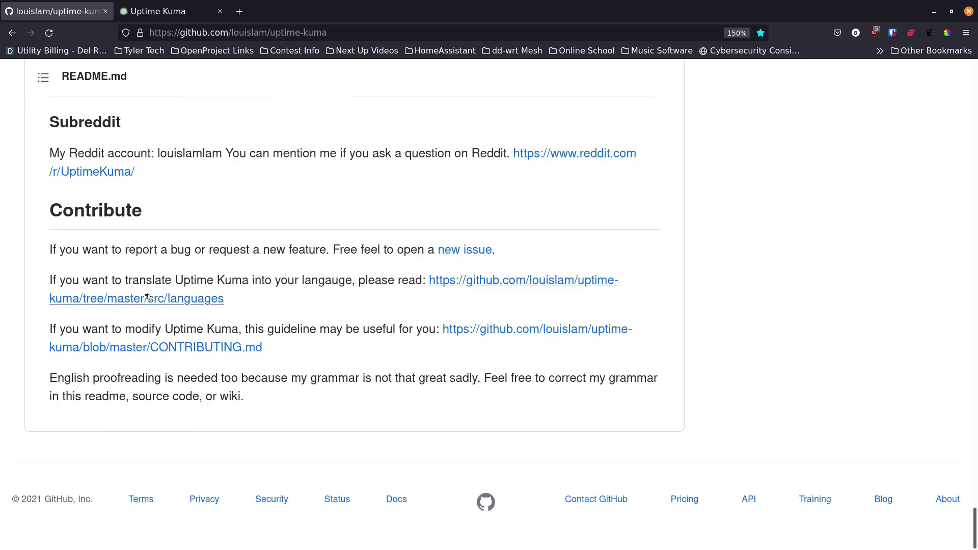
scroll(181, 328, up, 20)
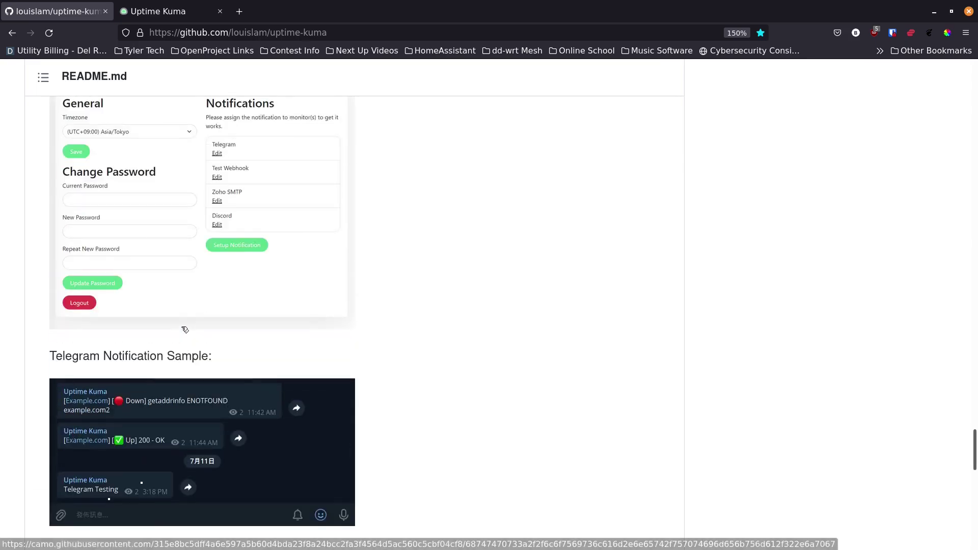
scroll(182, 325, down, 1)
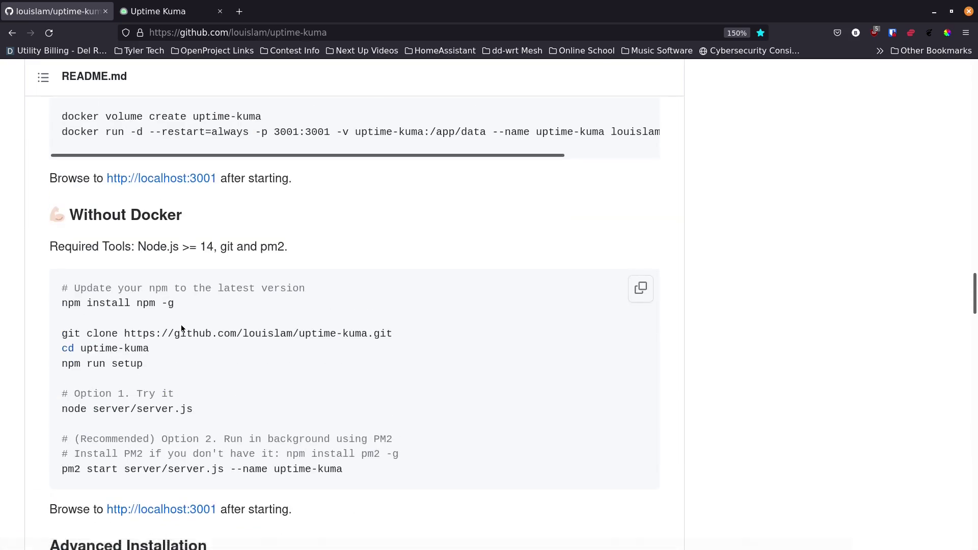
scroll(181, 325, up, 5)
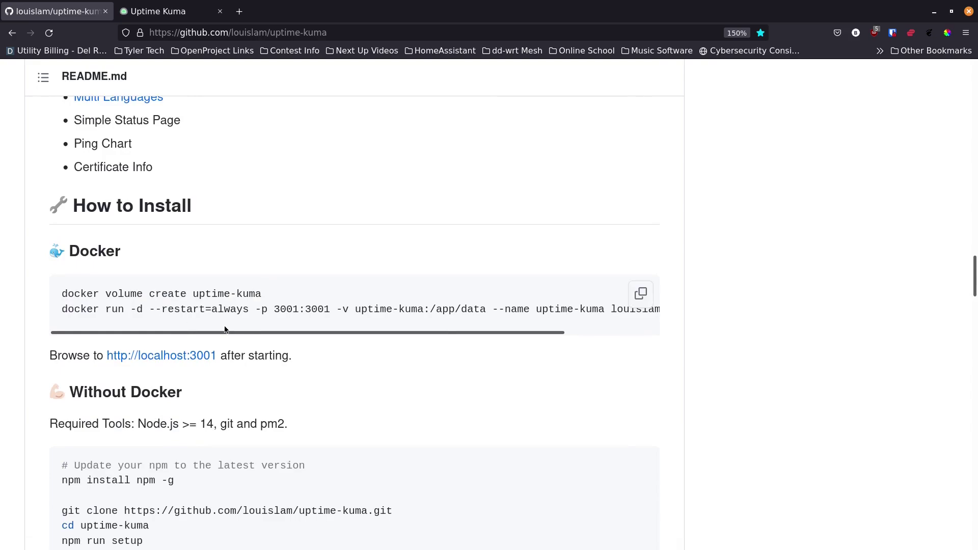
key(ctrl+alt+t)
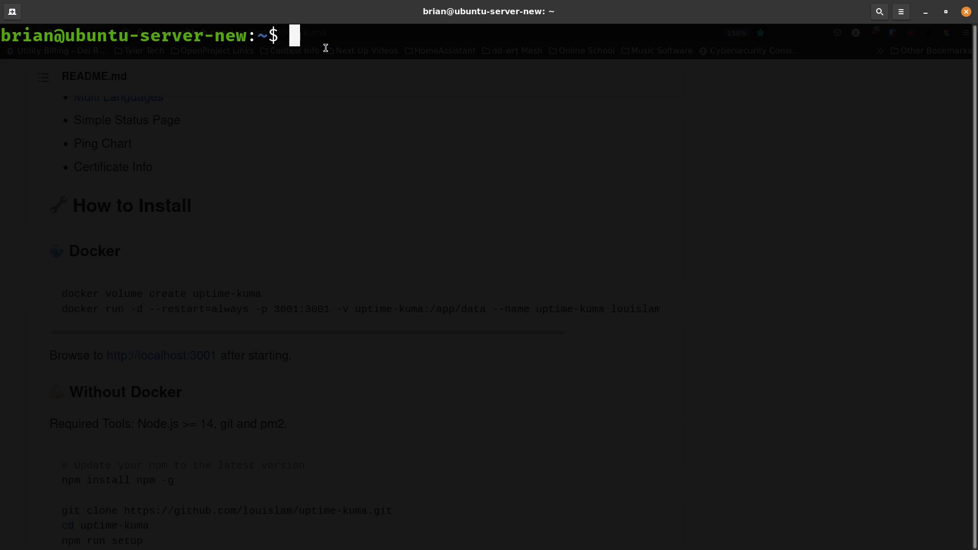
Move into the docker folder and create an uptime-kuma folder there
text(cd docker/)
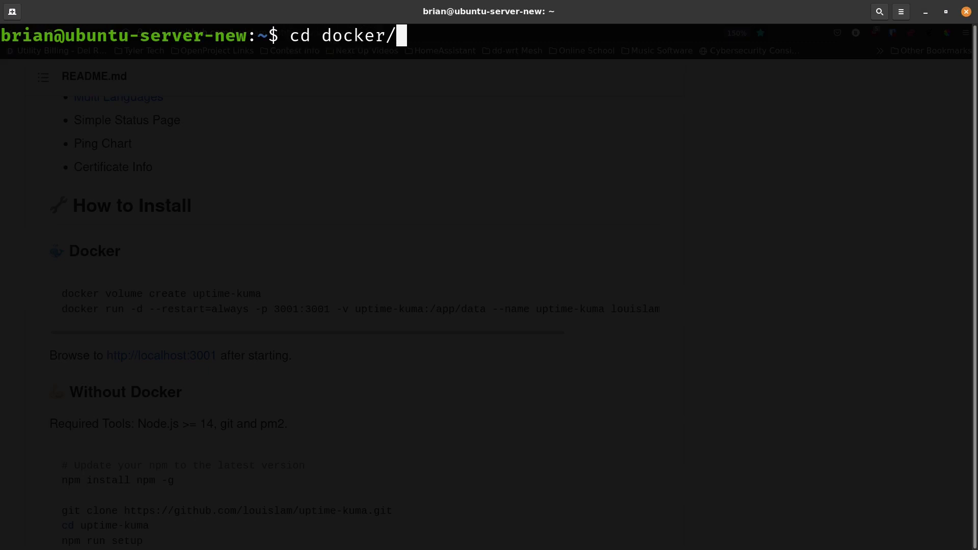
key(Return)
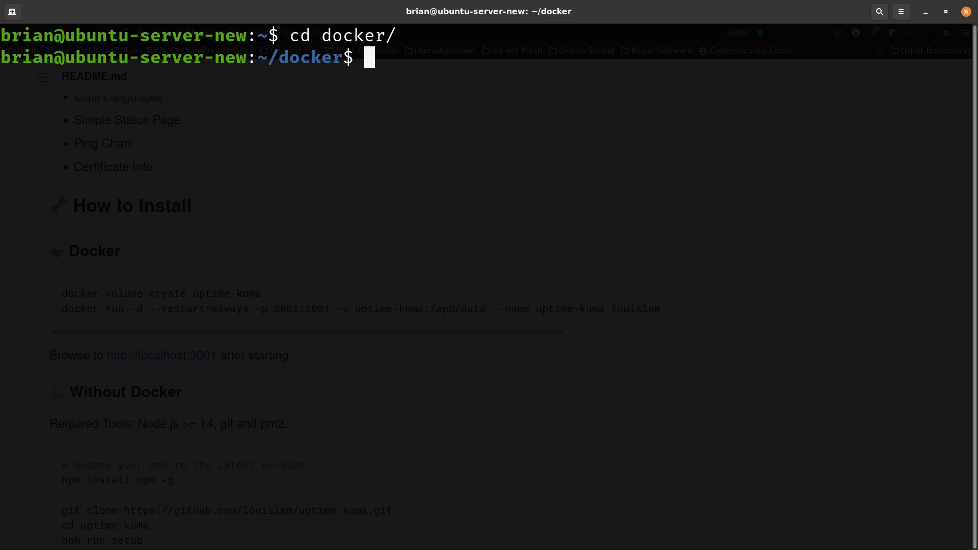
text(mkdir)
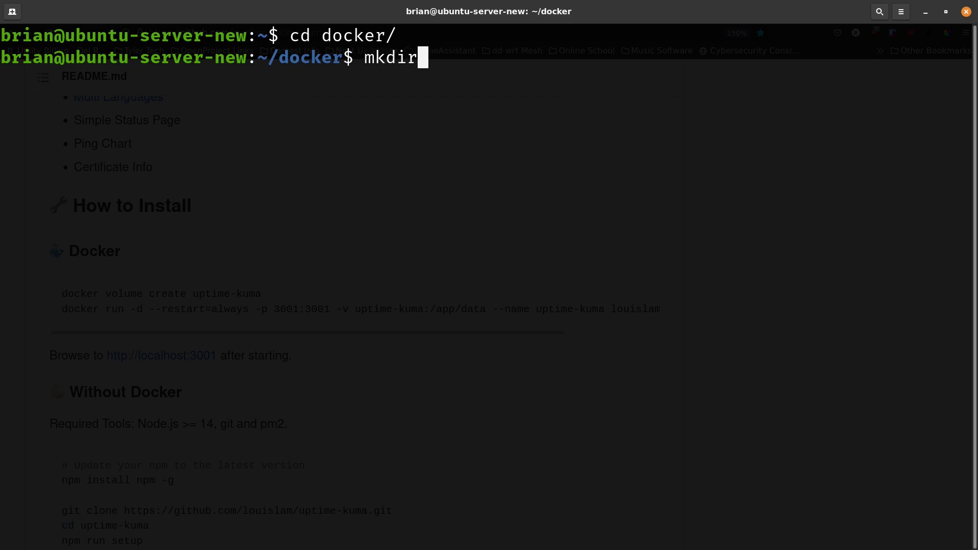
text( uptime-kuma)
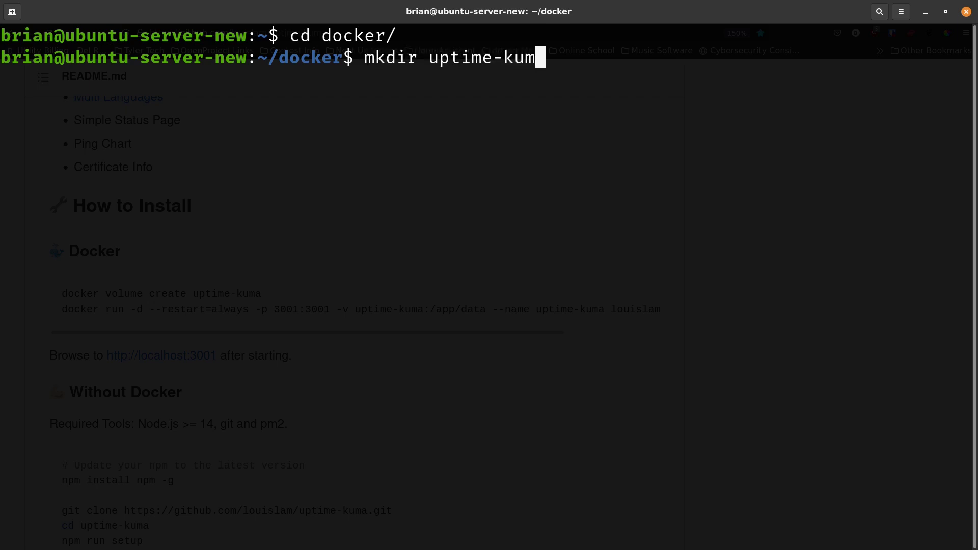
key(Return)
Change into uptime-kuma and enter the 'nano docker-run.txt' command
text(cd u)
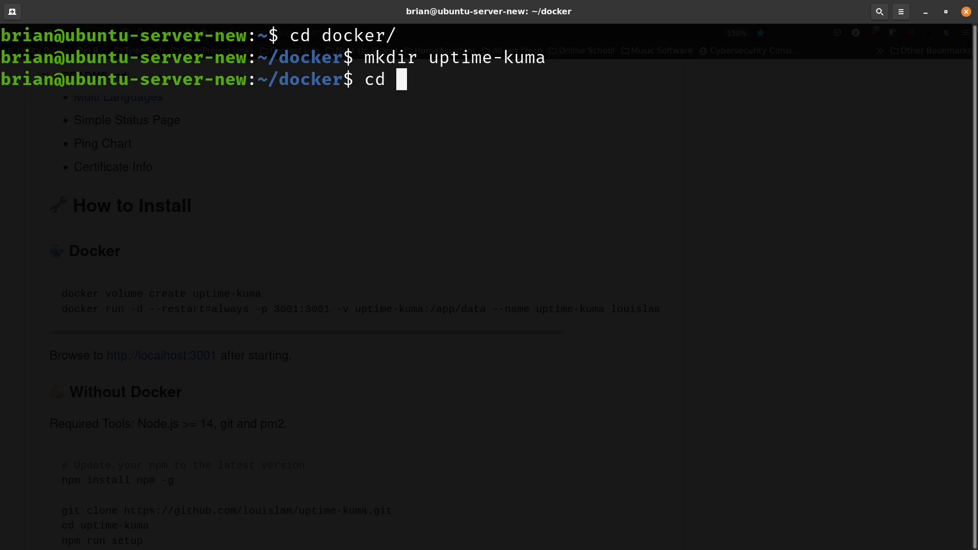
key(Tab)
key(Return)
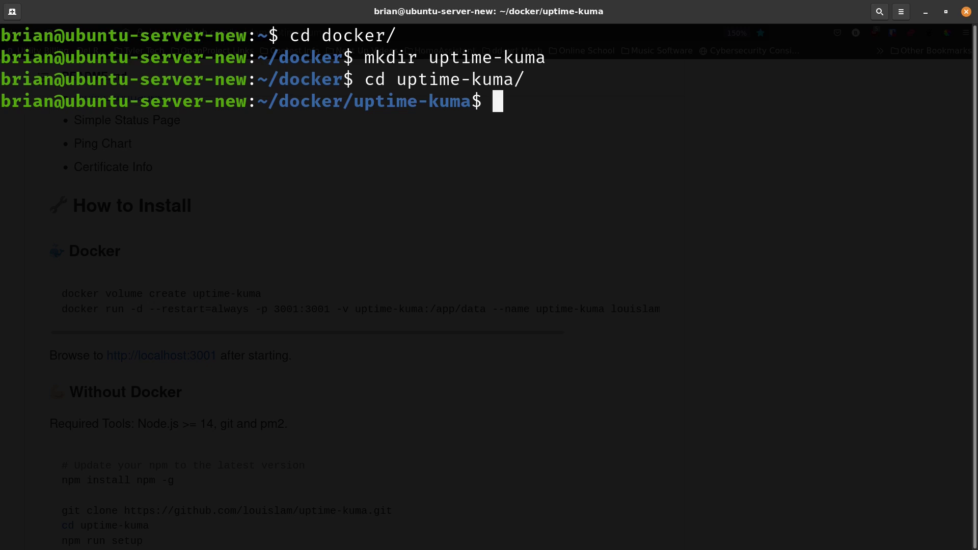
text(nano )
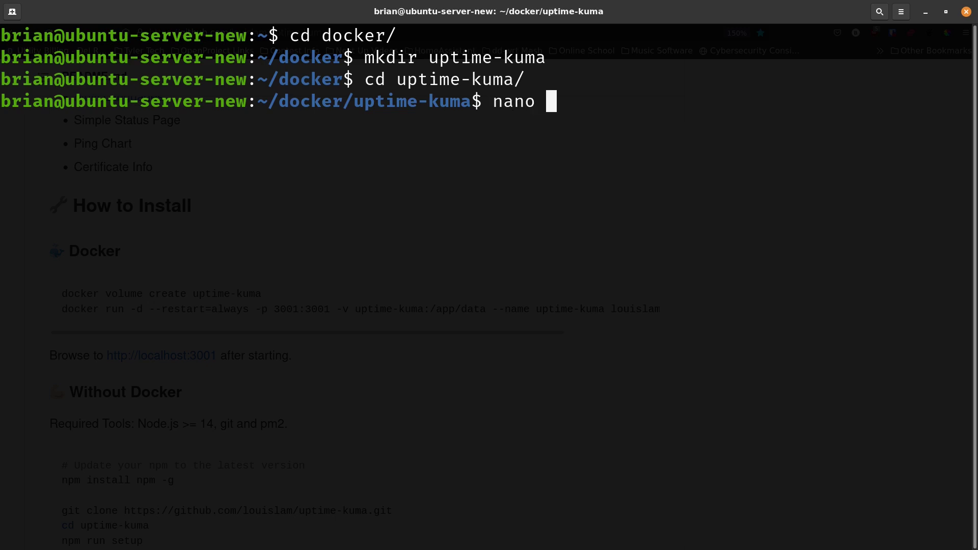
text(docker-run.txt)
Open docker-run.txt in nano and paste the README's docker run command into it
key(Return)
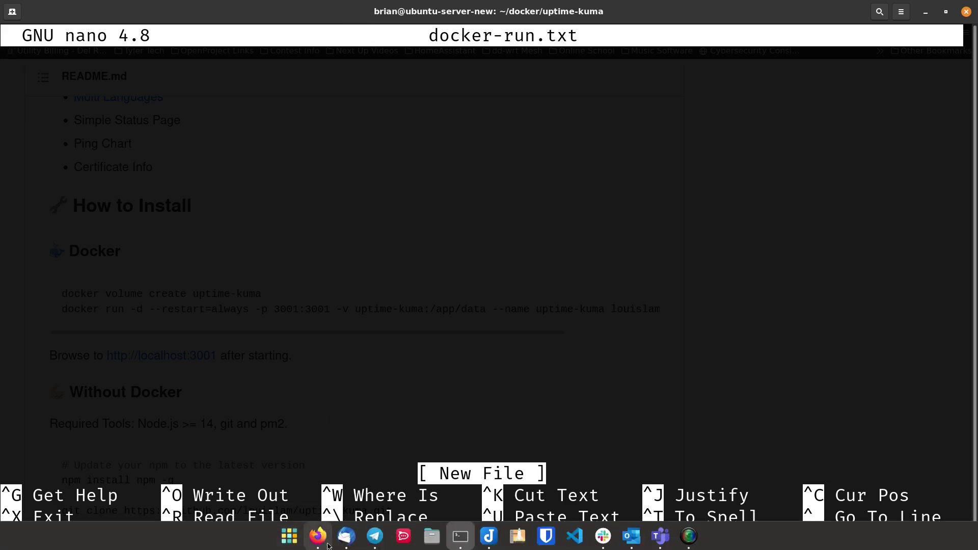
click(319, 539)
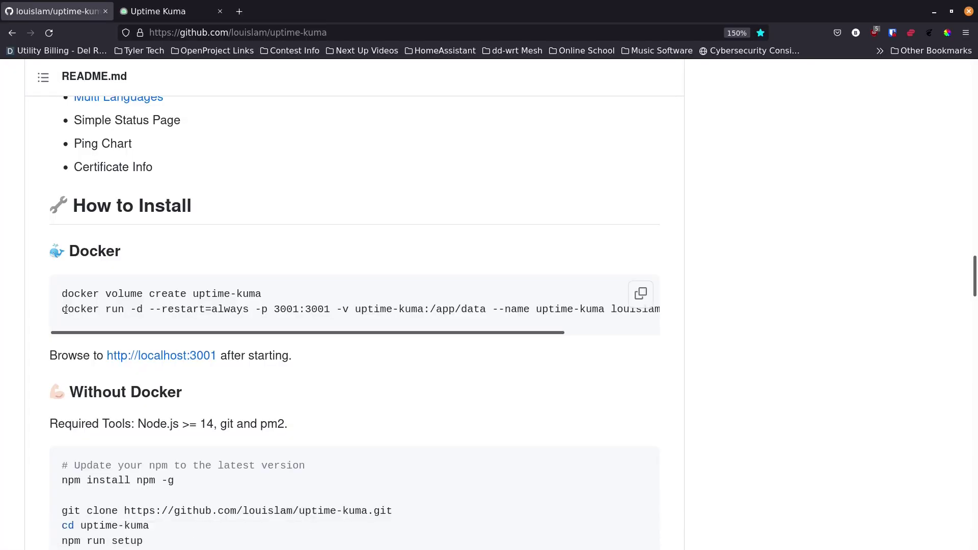
drag(63, 309, 691, 312)
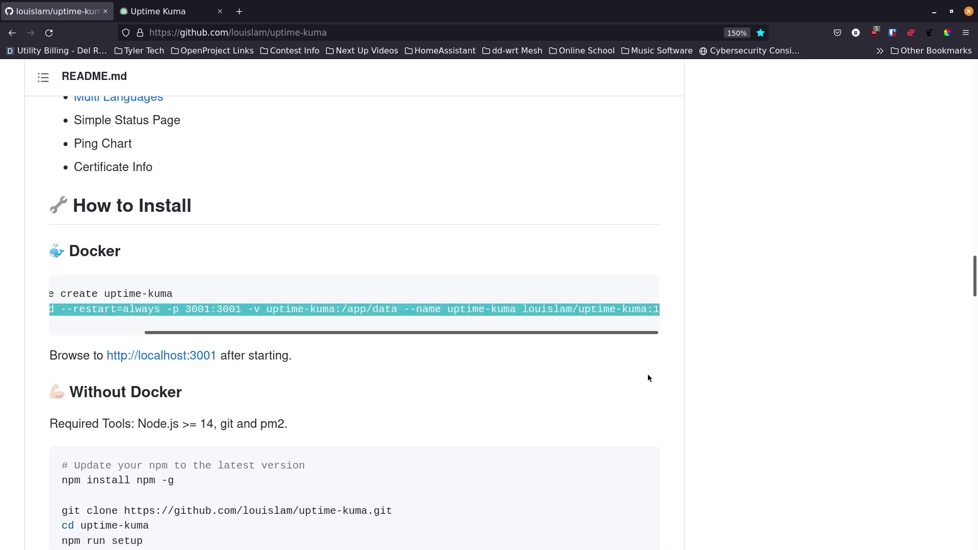
mouse_move(338, 543)
click(460, 535)
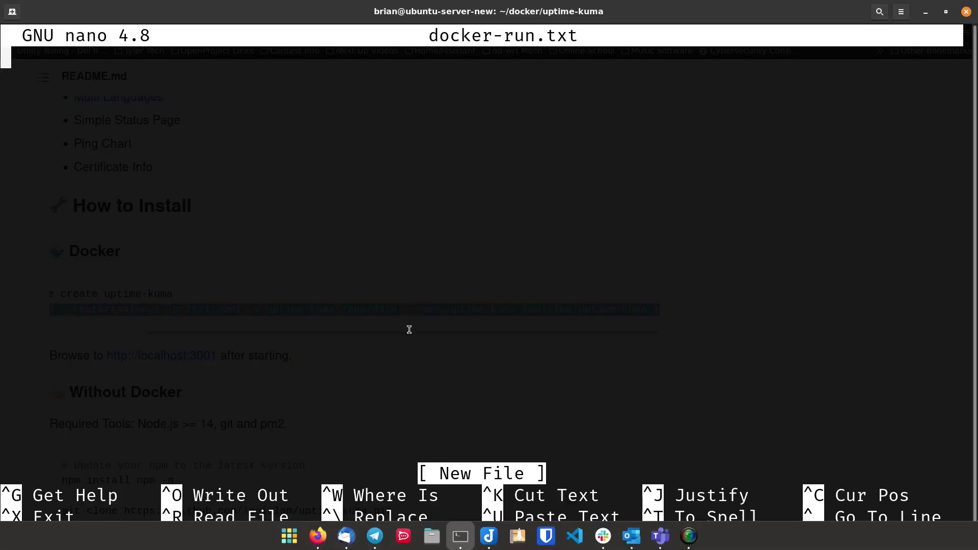
key(ctrl+shift+v)
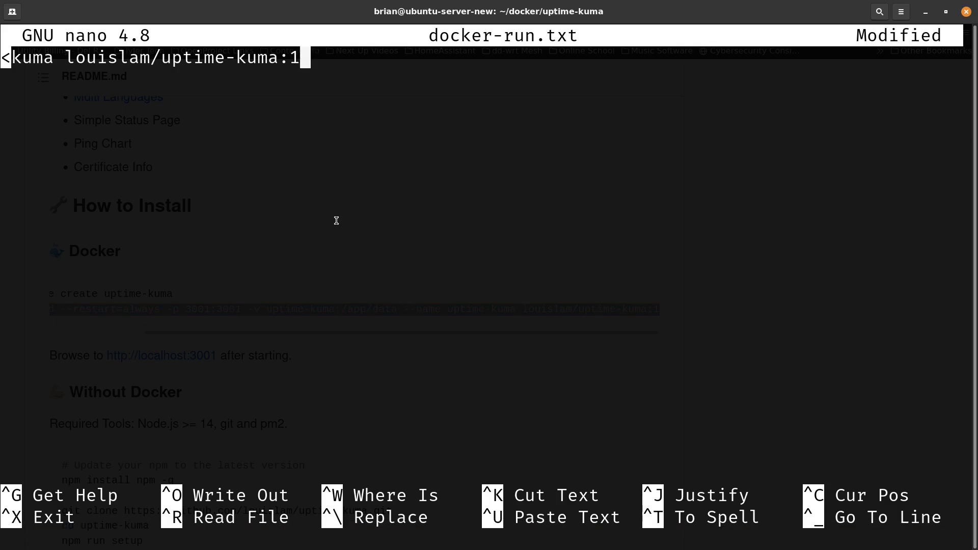
Delete the ':1' image tag and move back to the volume option
key(BackSpace)
key(BackSpace)
key(Left)
key(Left)
key(Left)
key(Left)
key(Left)
key(Left)
key(Left)
key(Left)
key(Left)
key(Left)
key(Left)
key(Left)
key(Left)
key(Left)
key(Left)
key(Left)
key(Left)
key(Left)
key(Left)
key(Left)
key(Left)
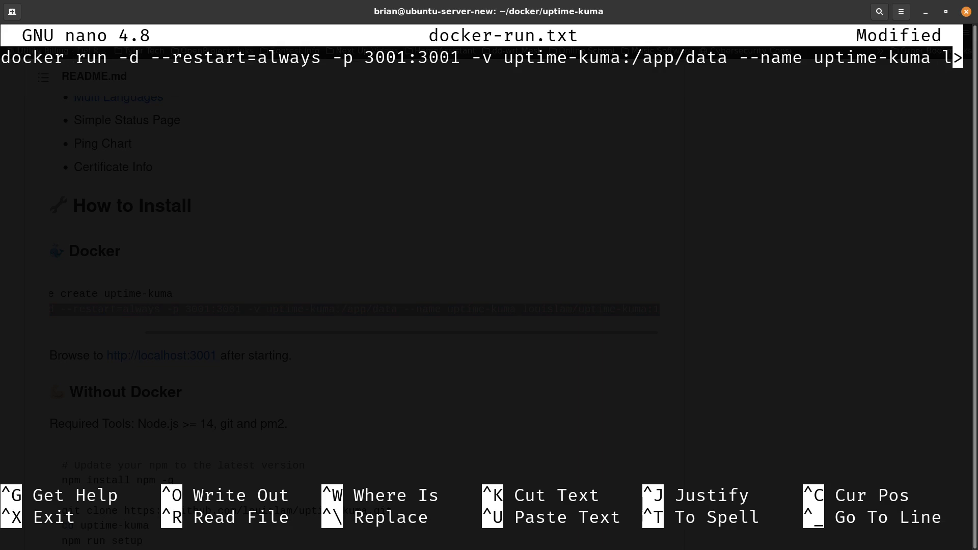
key(Right)
key(Right)
key(Right)
key(Right)
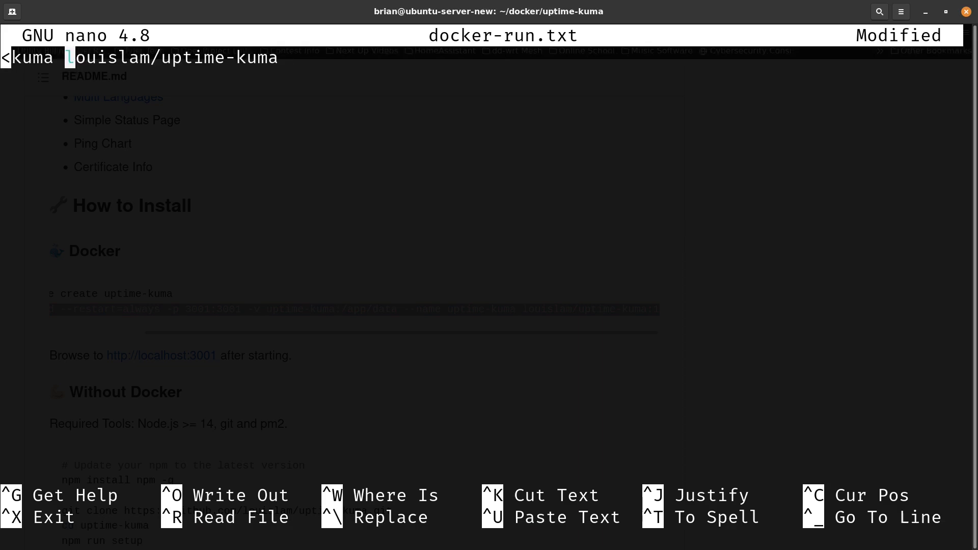
key(Left)
key(Left)
key(Left)
key(Left)
key(Left)
key(Left)
key(Left)
key(Left)
key(Left)
key(Left)
key(Left)
key(Left)
key(Left)
key(Left)
key(Left)
key(Left)
key(Left)
key(Left)
key(Left)
key(Left)
key(Left)
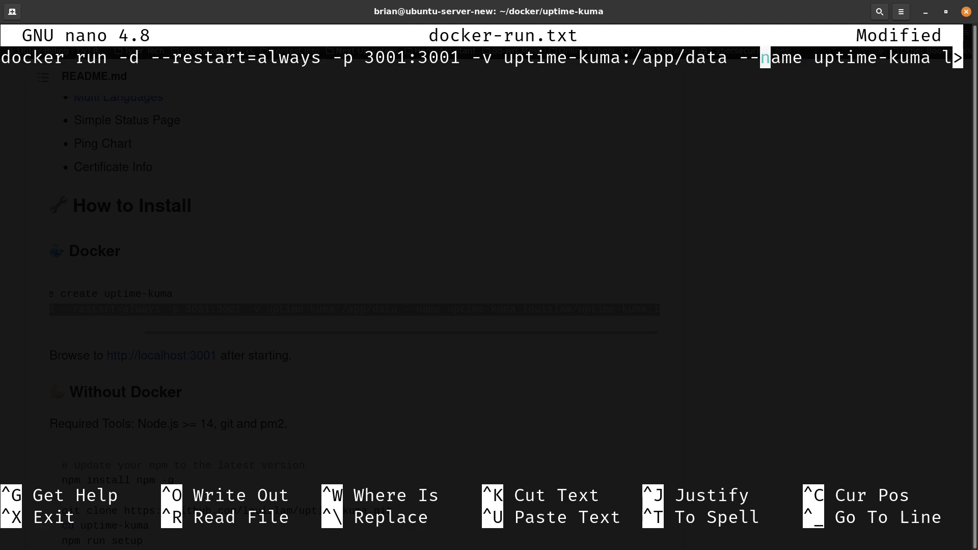
key(Left)
key(Left)
key(Left)
key(Left)
key(Left)
key(Left)
key(Left)
key(Left)
key(Left)
key(Left)
key(Left)
key(Left)
key(Left)
key(Left)
key(Left)
key(Left)
key(Left)
key(Left)
key(Left)
key(Left)
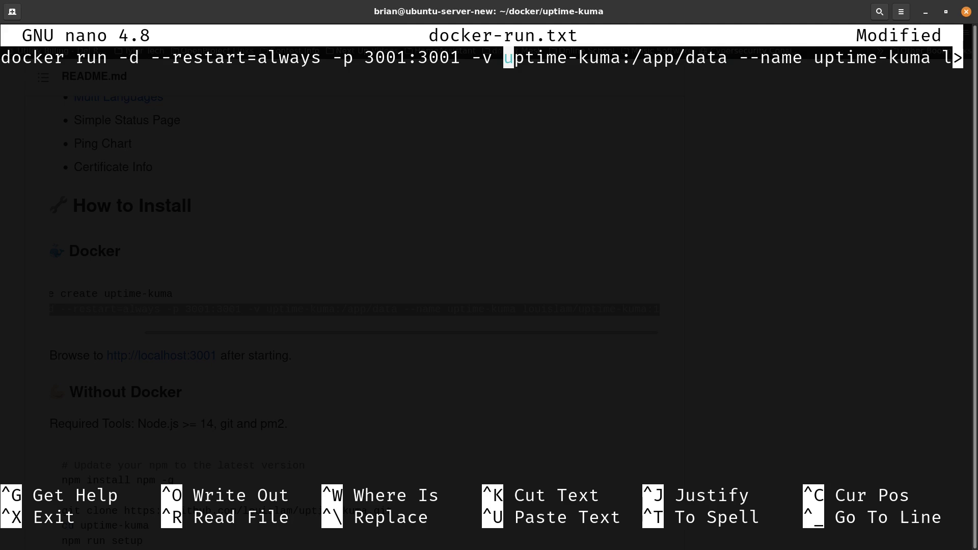
Map the volume to the ~/docker/uptime-kuma/data host folder and change host port 3001 to 8299
text(/home/bri)
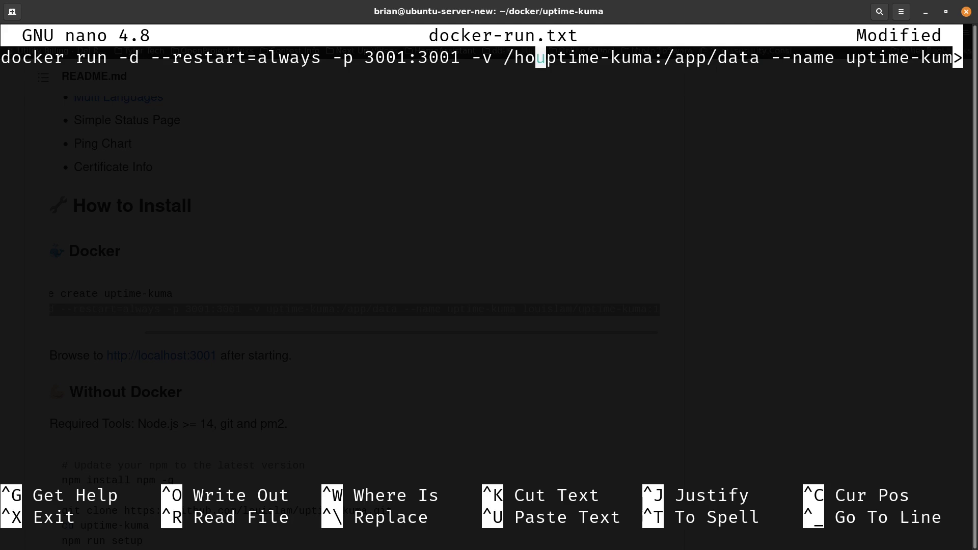
text(an/)
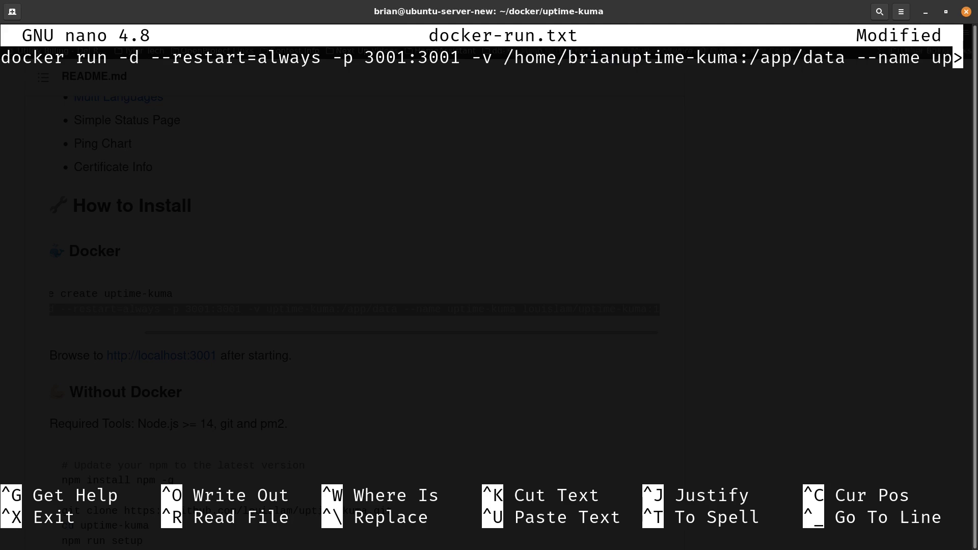
text(docker/)
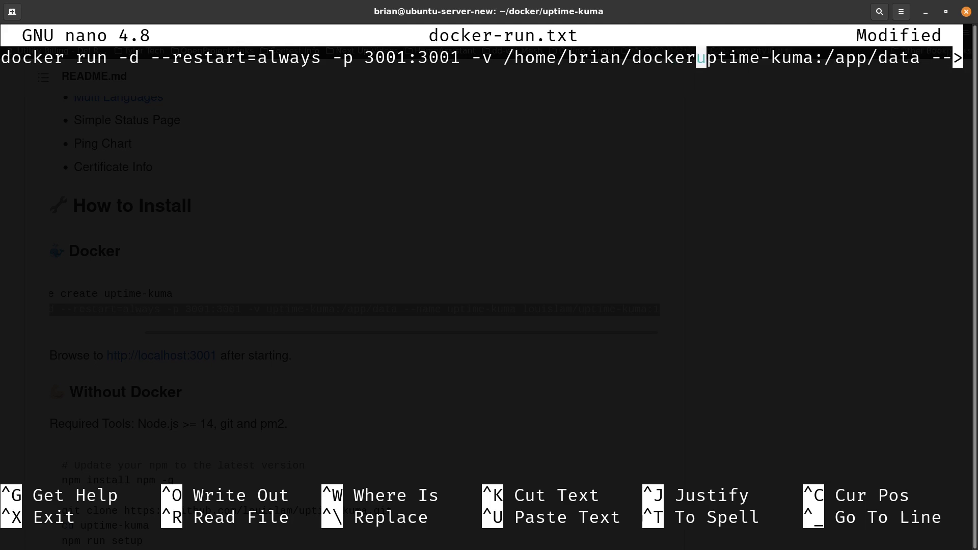
key(Right)
key(Right)
key(Right)
key(Right)
key(Right)
key(Right)
key(Right)
key(Right)
key(Right)
key(Right)
key(Right)
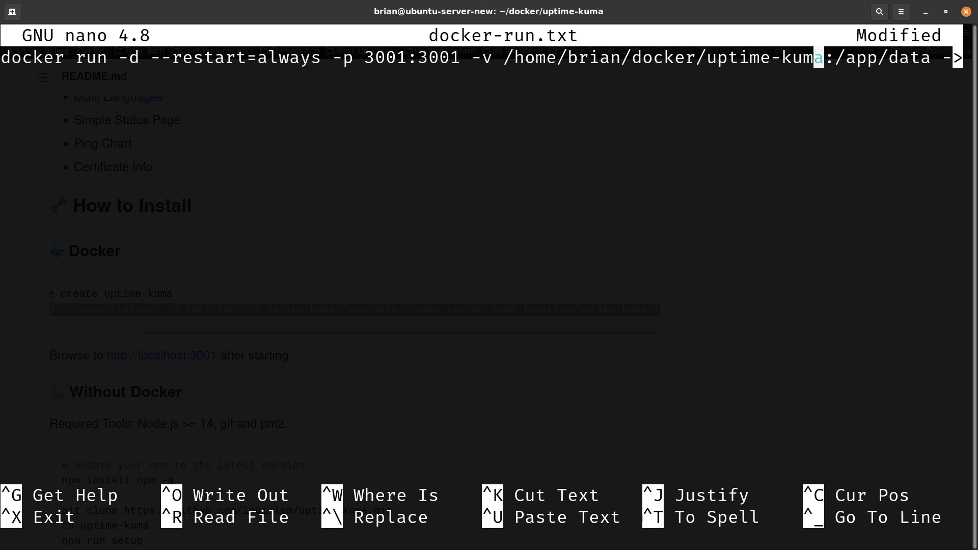
text(/data)
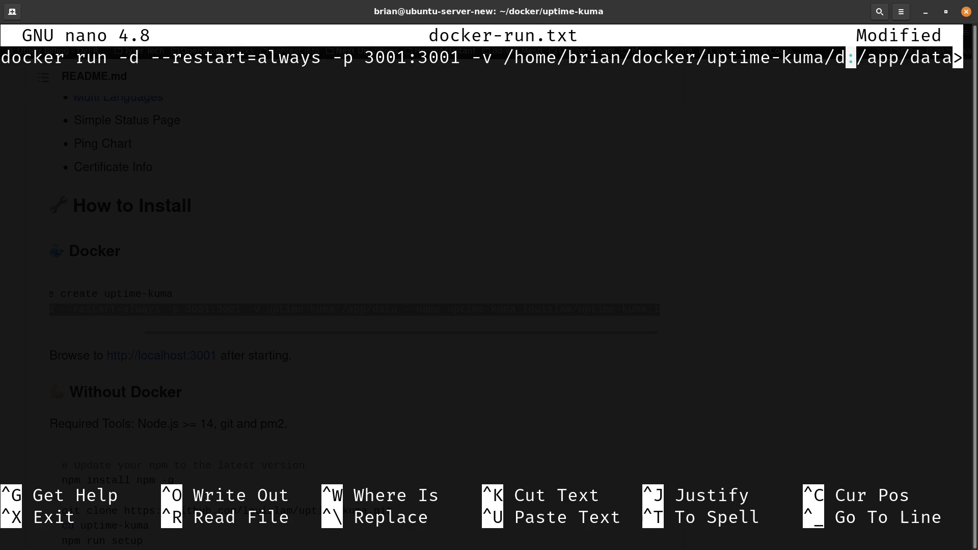
key(Left)
key(Left)
key(Left)
key(Left)
key(Left)
key(Left)
key(Left)
key(Left)
key(Left)
key(Left)
key(Left)
key(Left)
key(Left)
key(Left)
key(Left)
key(Left)
key(Left)
key(Left)
key(Left)
key(Left)
key(Left)
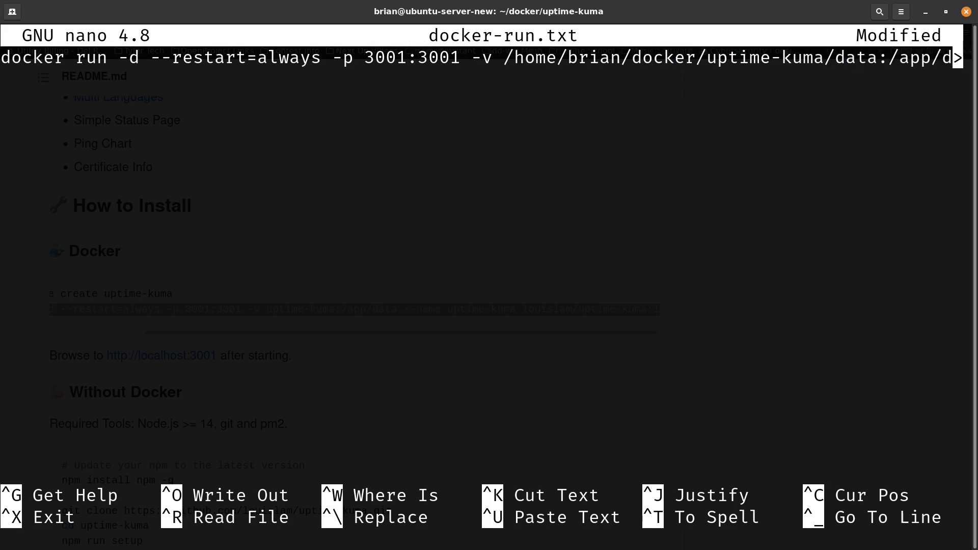
key(BackSpace)
key(BackSpace)
key(BackSpace)
key(BackSpace)
text(8299)
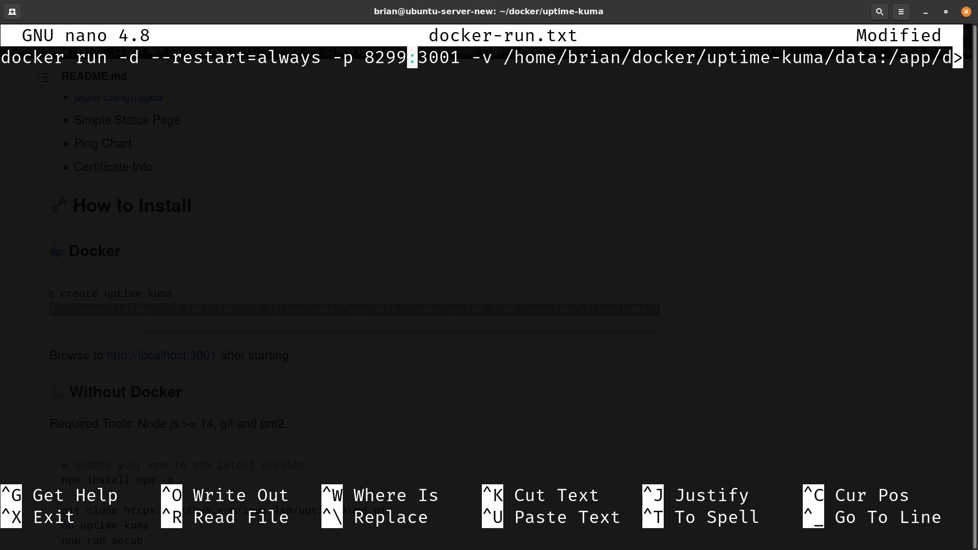
Check the 8299:3001 port mapping and save docker-run.txt
drag(365, 58, 401, 62)
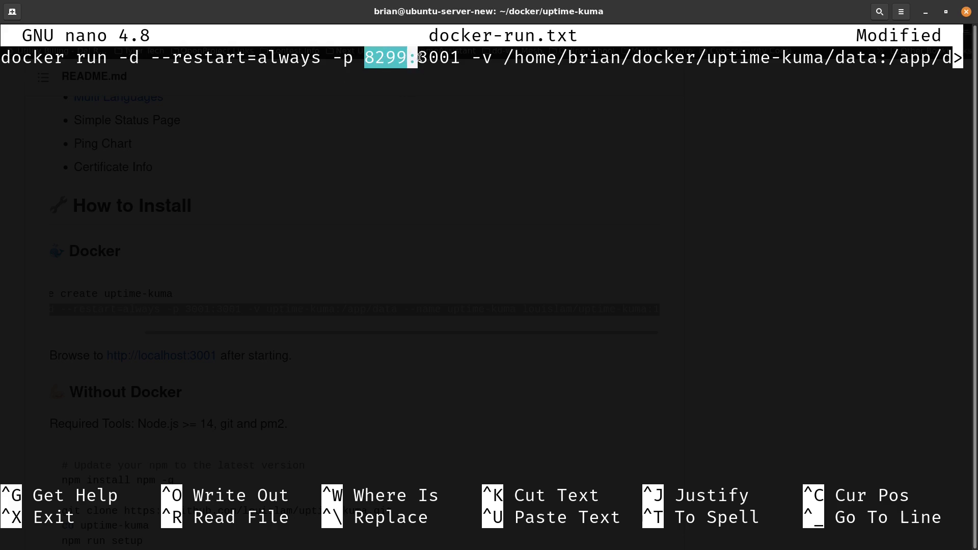
drag(461, 57, 422, 56)
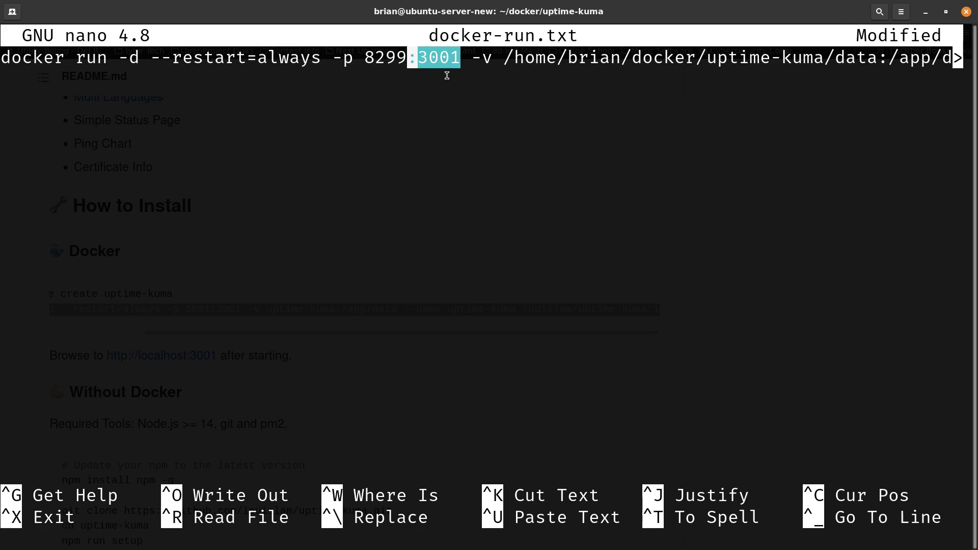
key(ctrl+Left)
key(ctrl+Left)
key(ctrl+Left)
key(ctrl+Left)
key(Left)
key(Left)
key(Right)
key(Right)
key(Right)
key(Right)
key(Right)
key(Right)
key(Right)
key(Right)
key(Right)
key(Right)
key(Left)
key(Left)
key(Left)
key(Left)
key(Left)
key(Left)
key(Left)
key(Left)
key(Left)
key(Left)
key(Left)
key(Left)
key(Left)
key(Right)
key(Right)
key(ctrl+o)
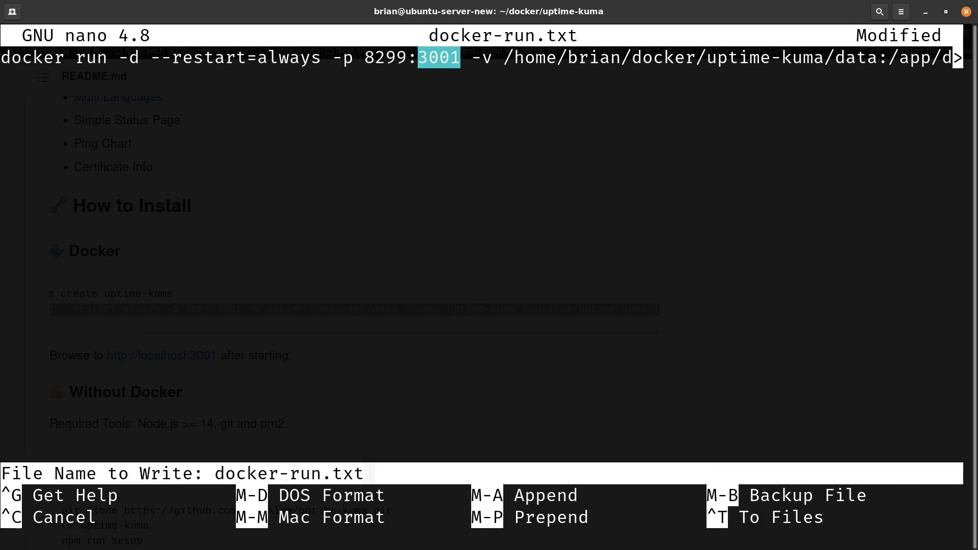
key(Return)
Exit nano and paste the README's 'docker volume create uptime-kuma' command at the prompt
key(ctrl+x)
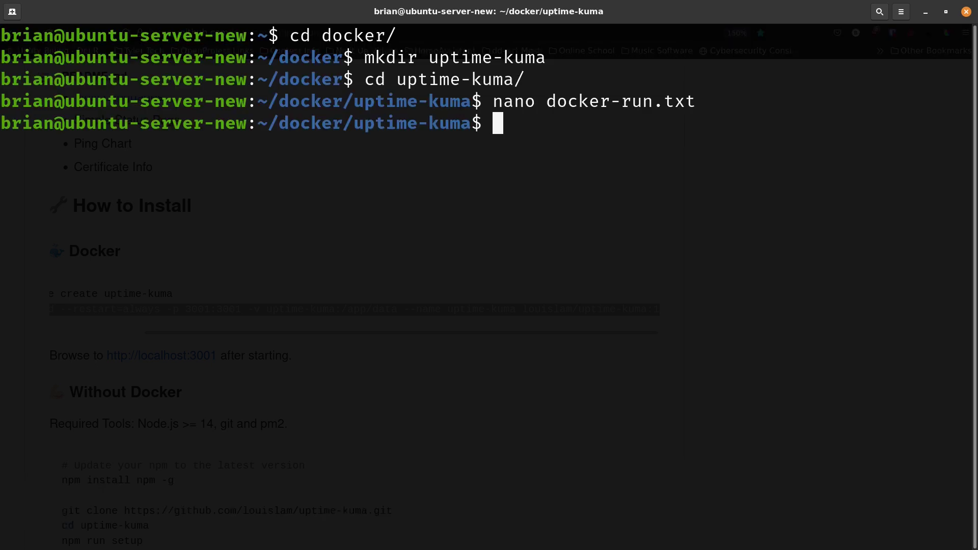
mouse_move(318, 548)
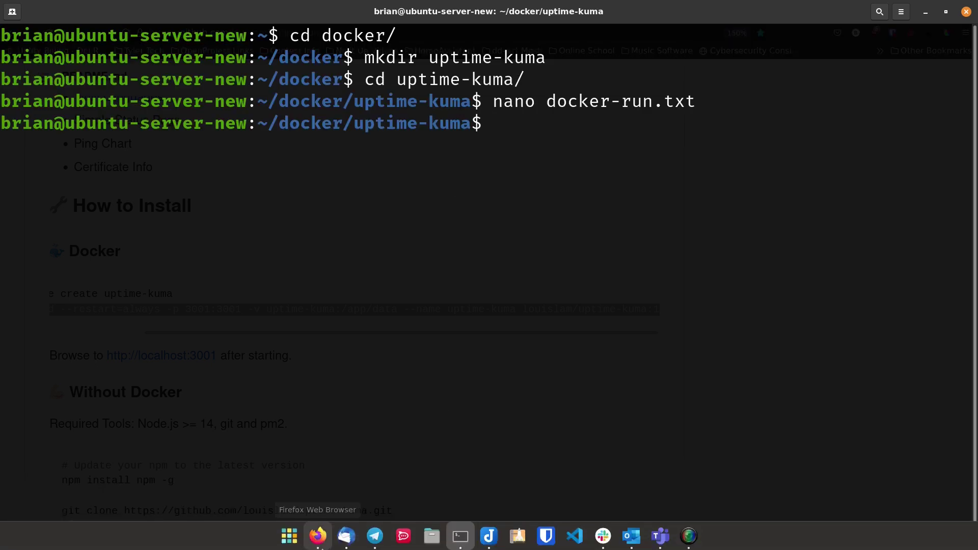
click(319, 536)
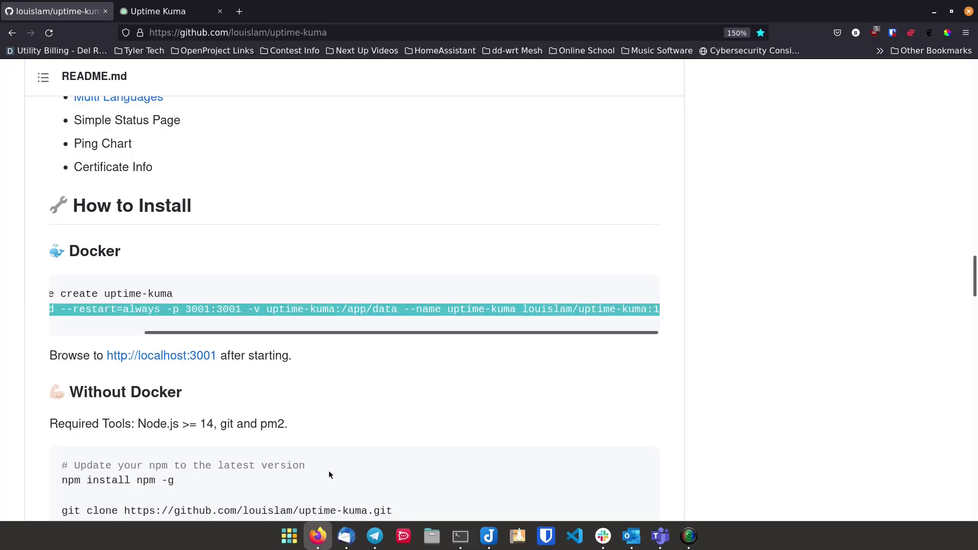
drag(175, 289, 46, 289)
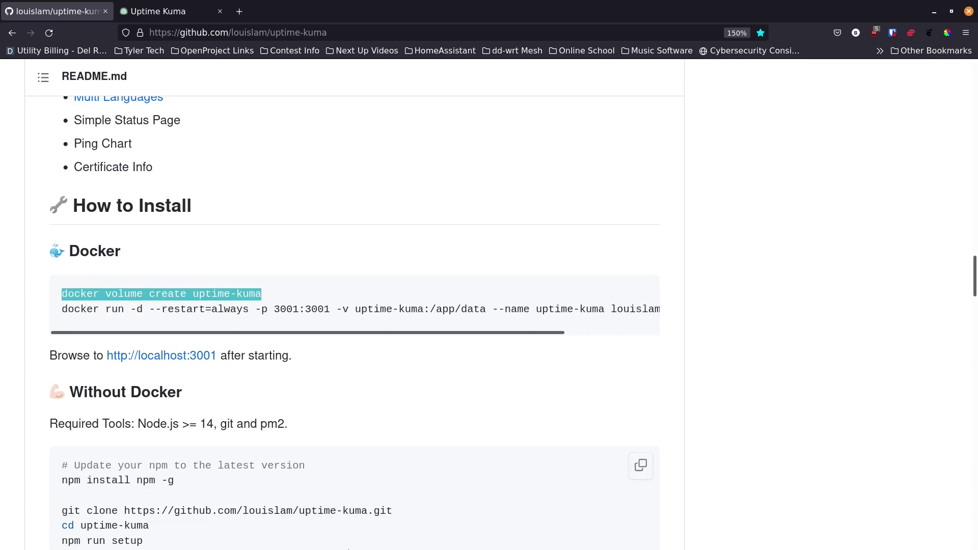
mouse_move(374, 546)
click(460, 535)
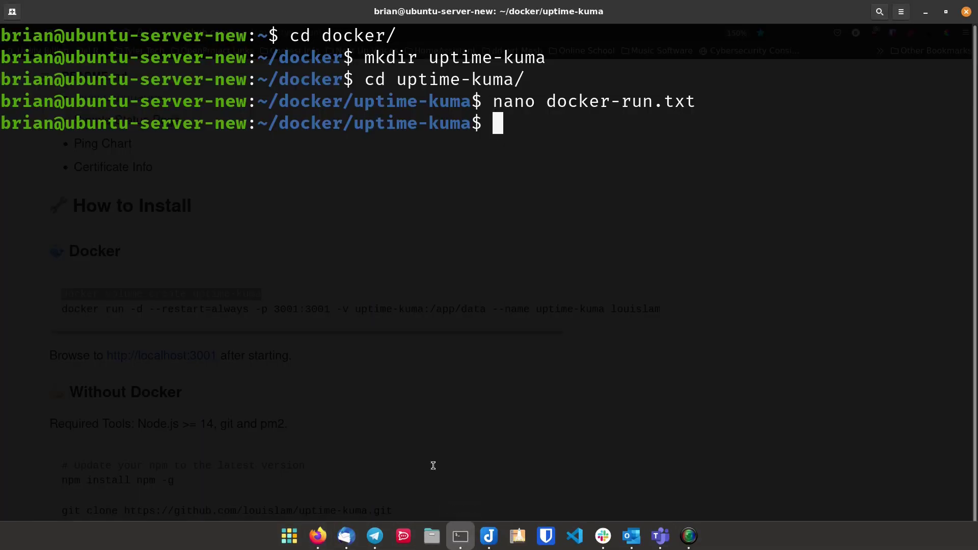
middle_click(363, 331)
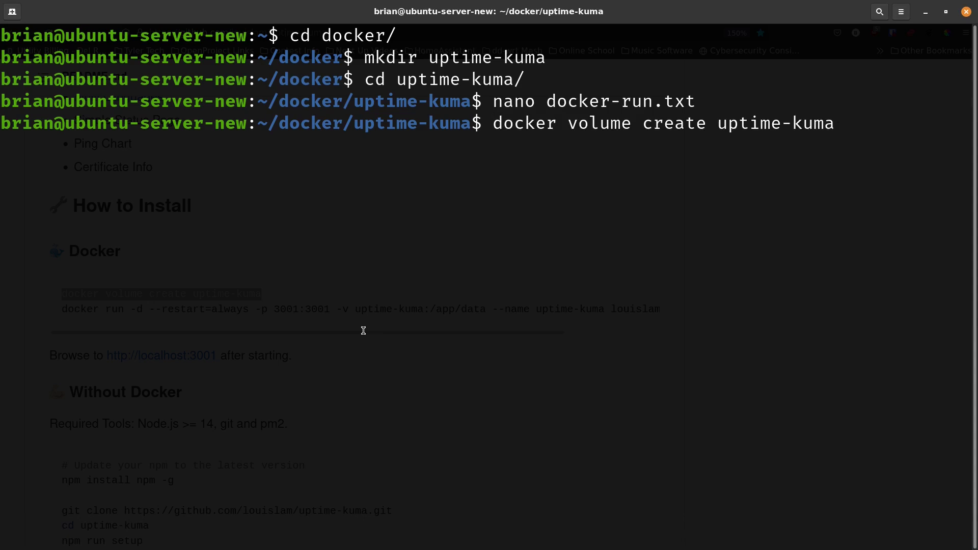
Create the uptime-kuma Docker volume and list the folder contents
key(Return)
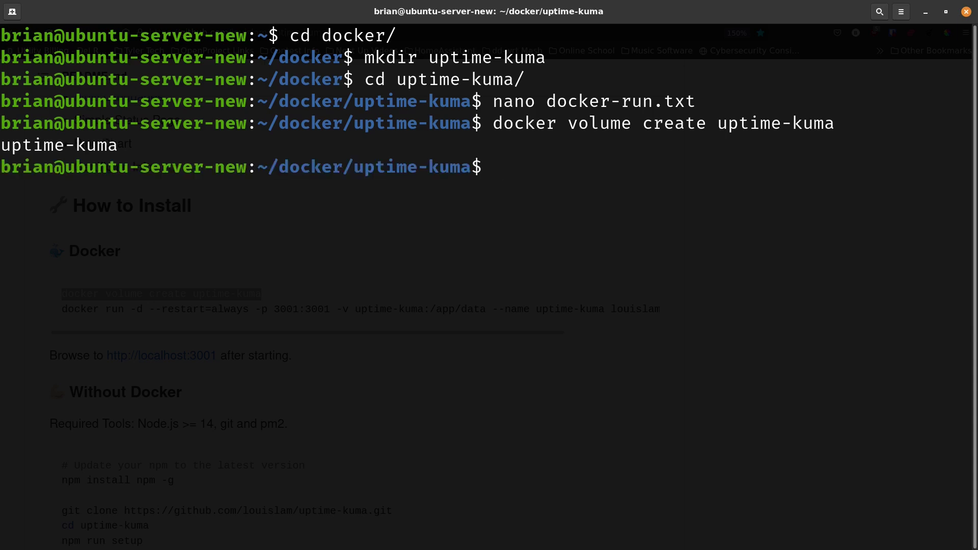
text(ls)
key(Return)
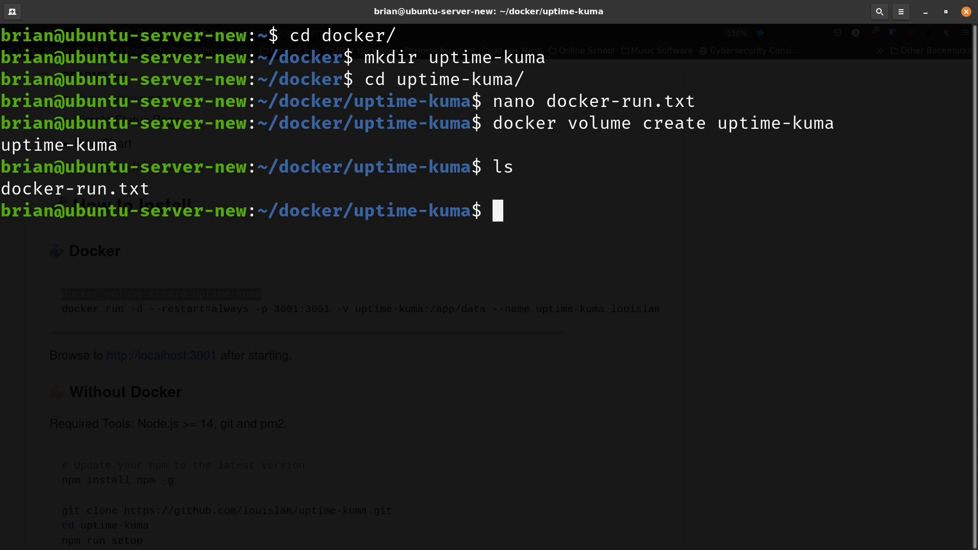
Print docker-run.txt with cat and select the saved docker run command
text(cat d)
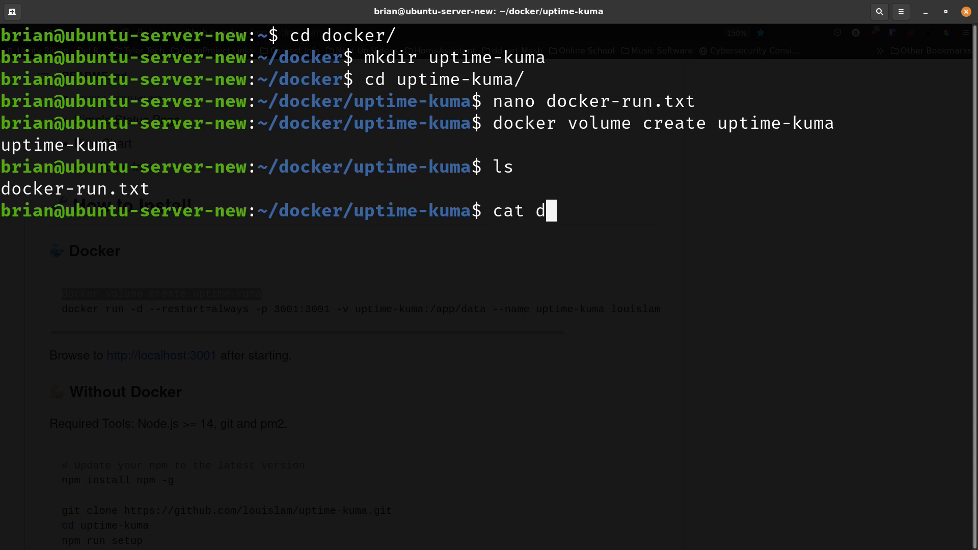
text(oc)
key(Tab)
key(Return)
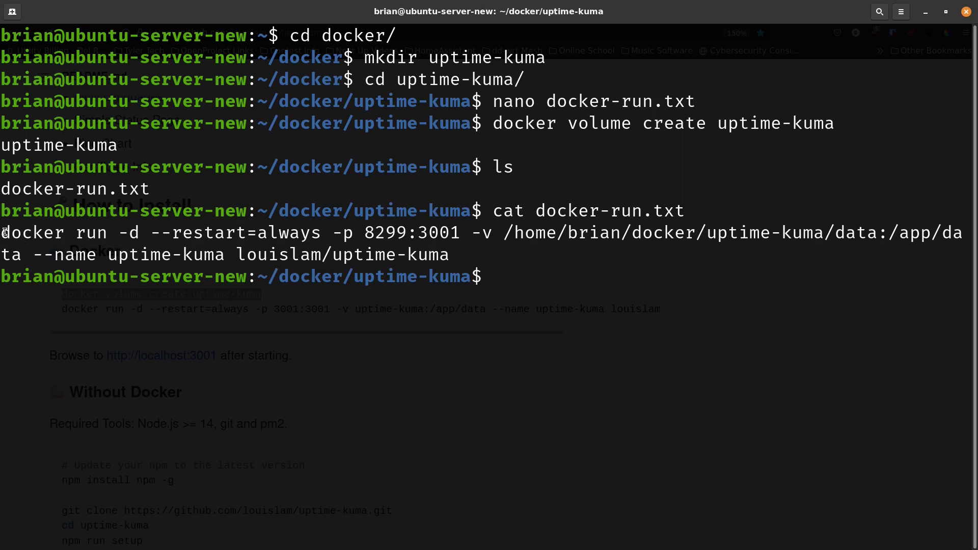
drag(4, 233, 453, 260)
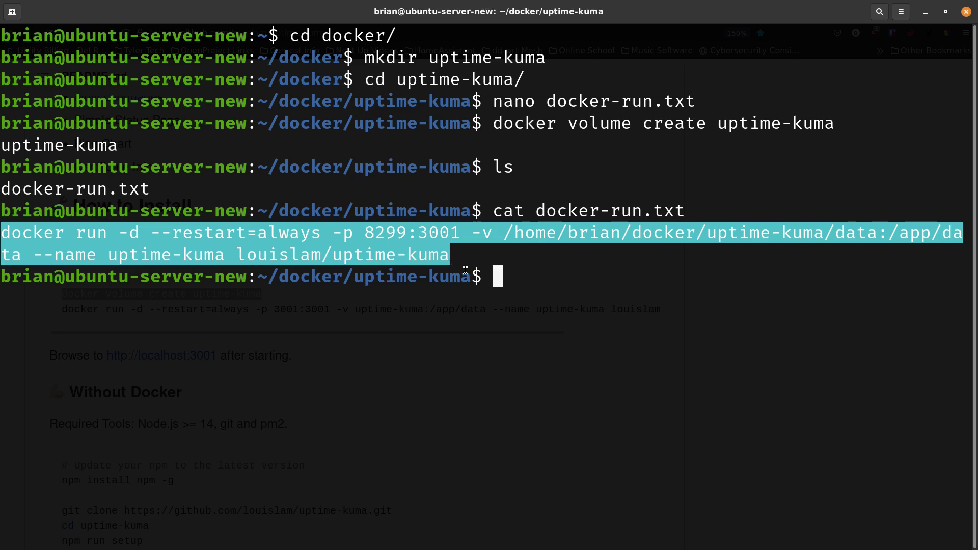
Start the Uptime Kuma container from the pasted docker run command and follow its logs
middle_click(526, 278)
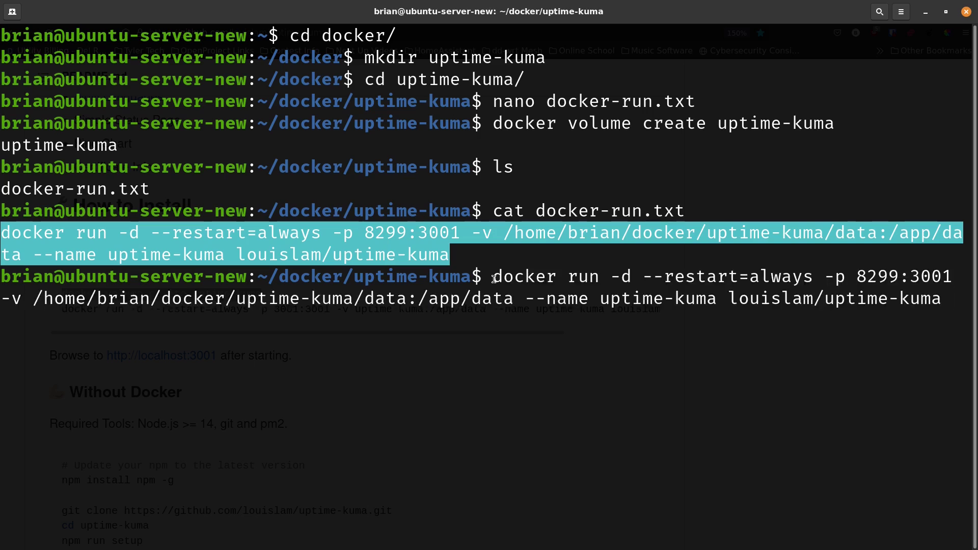
key(Return)
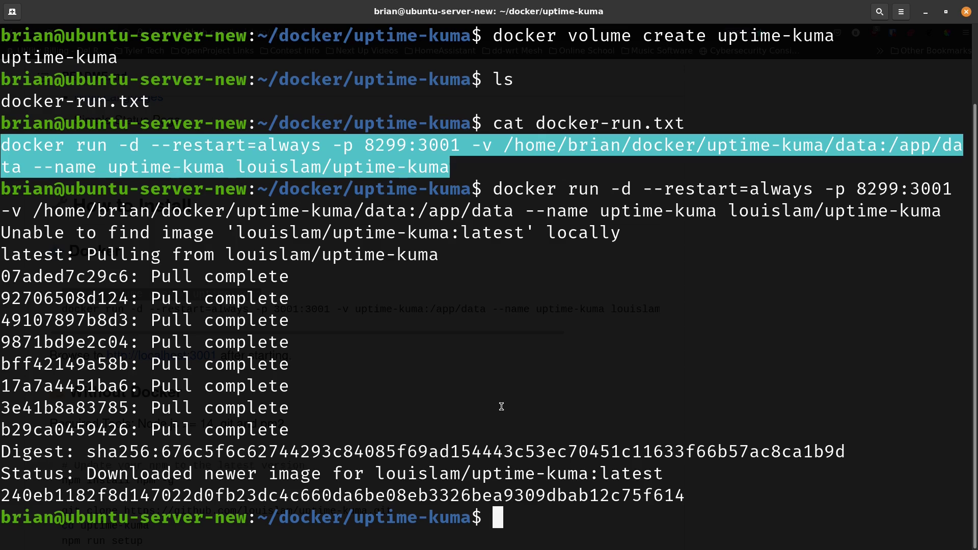
text(docker )
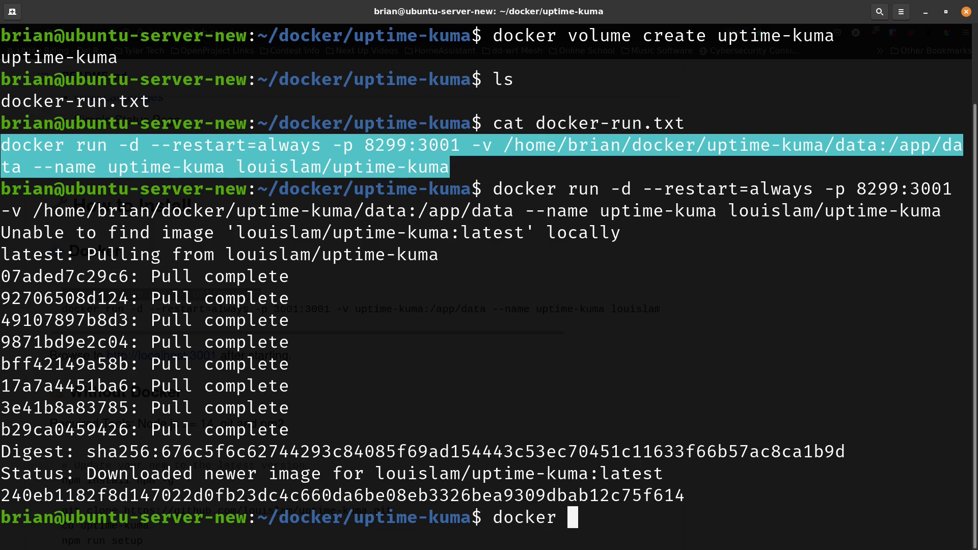
text(logs -f )
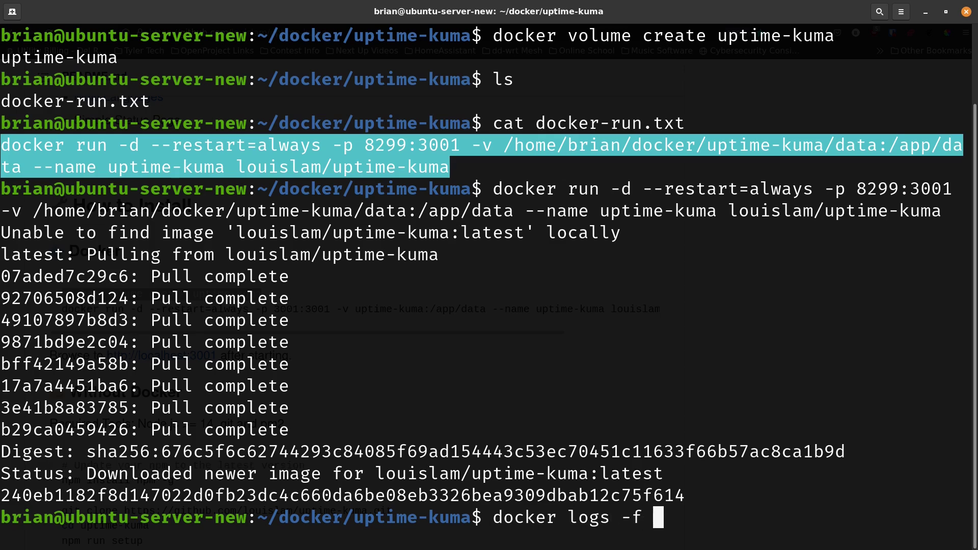
text(uptime-kuma)
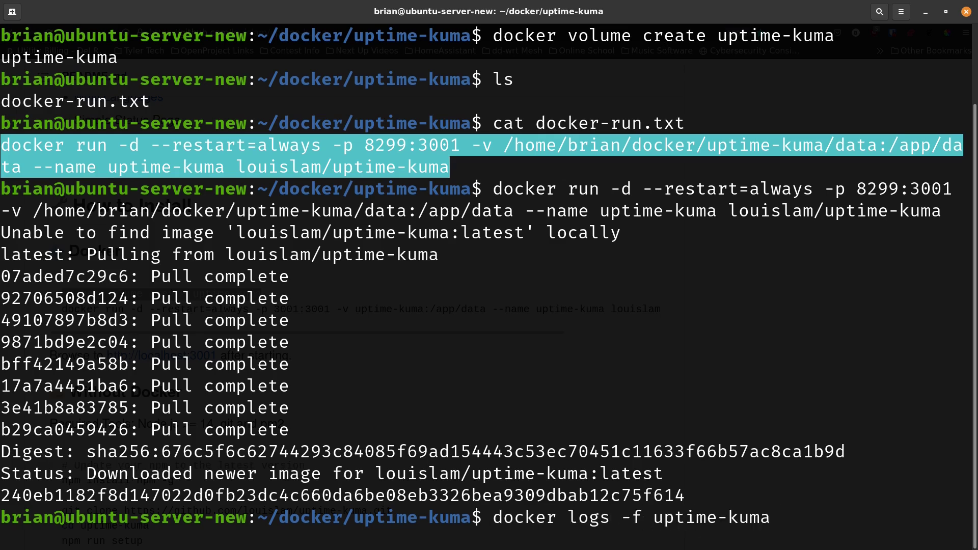
key(Return)
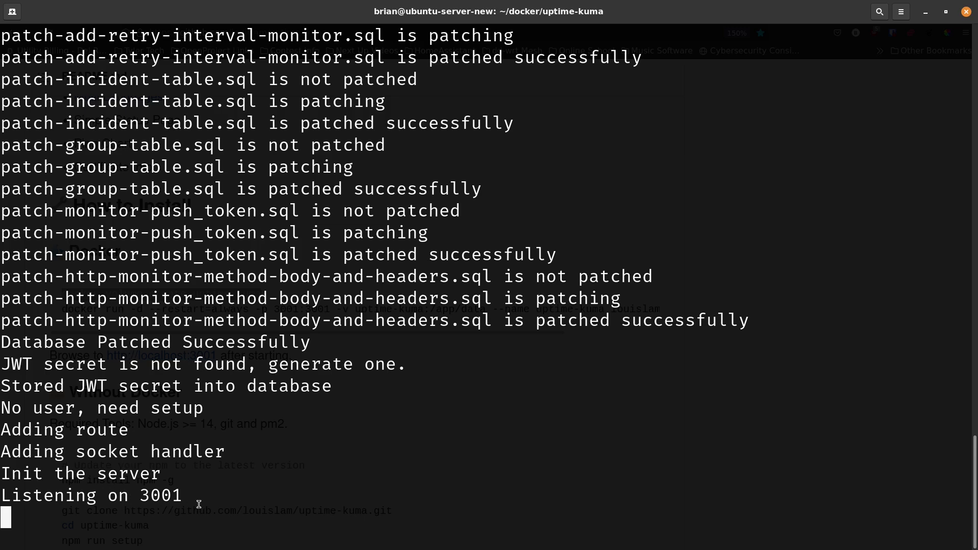
Stop following the logs once the server is listening on 3001, then clear the terminal
key(ctrl+c)
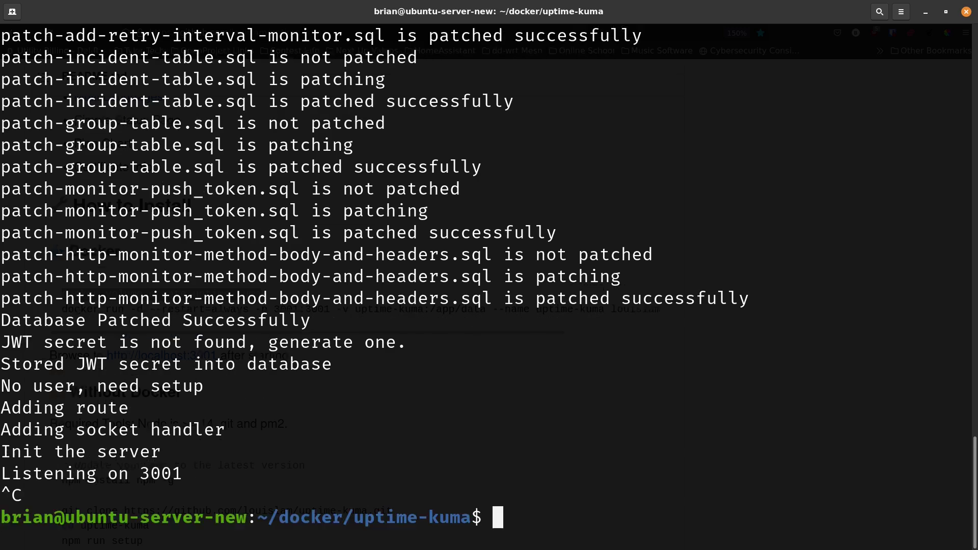
text(clear)
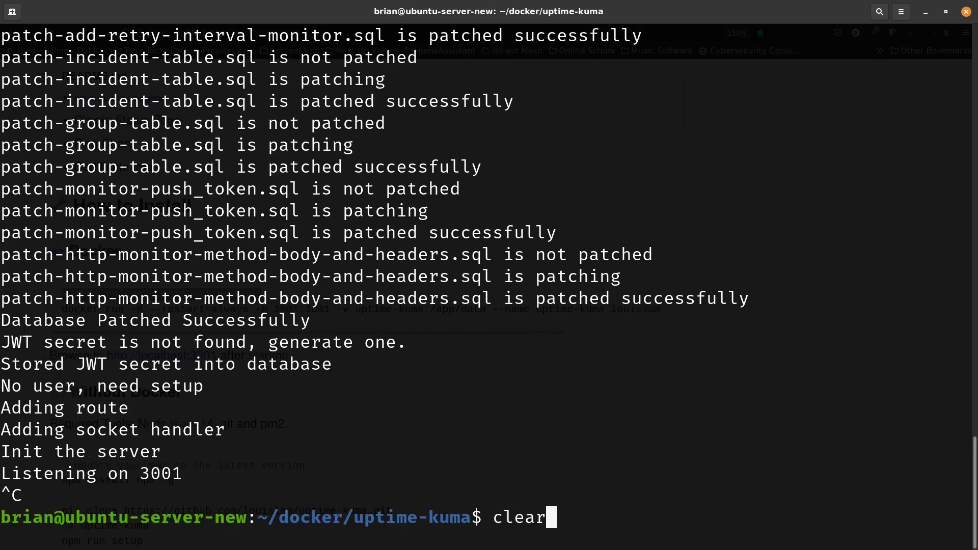
key(Return)
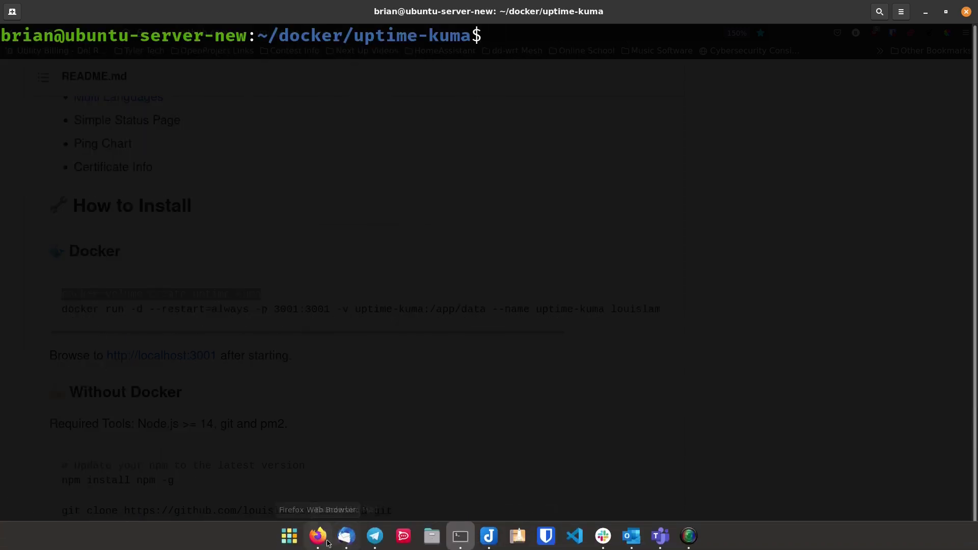
Open 192.168.10.26:8299 in a new Firefox tab
click(318, 535)
click(239, 11)
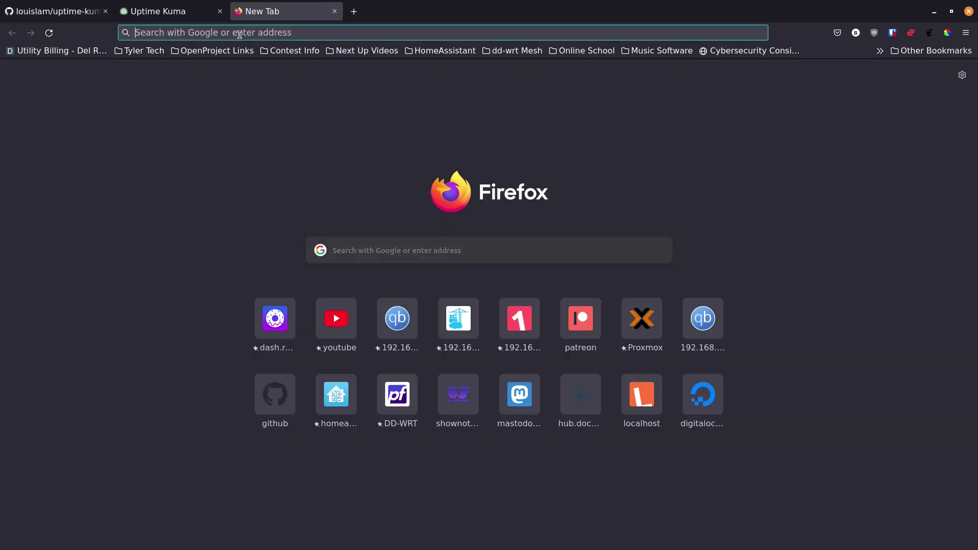
click(243, 31)
text(192.16)
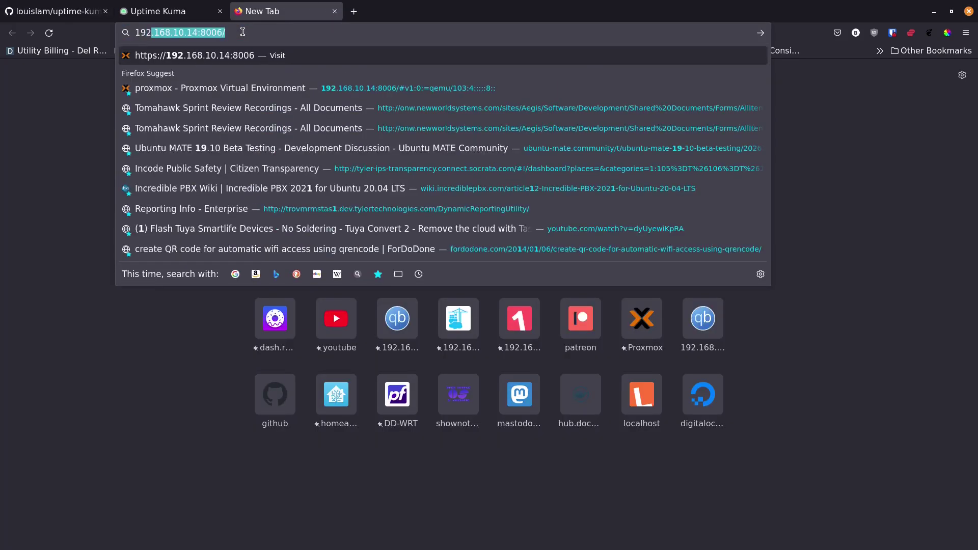
text(8.10.2)
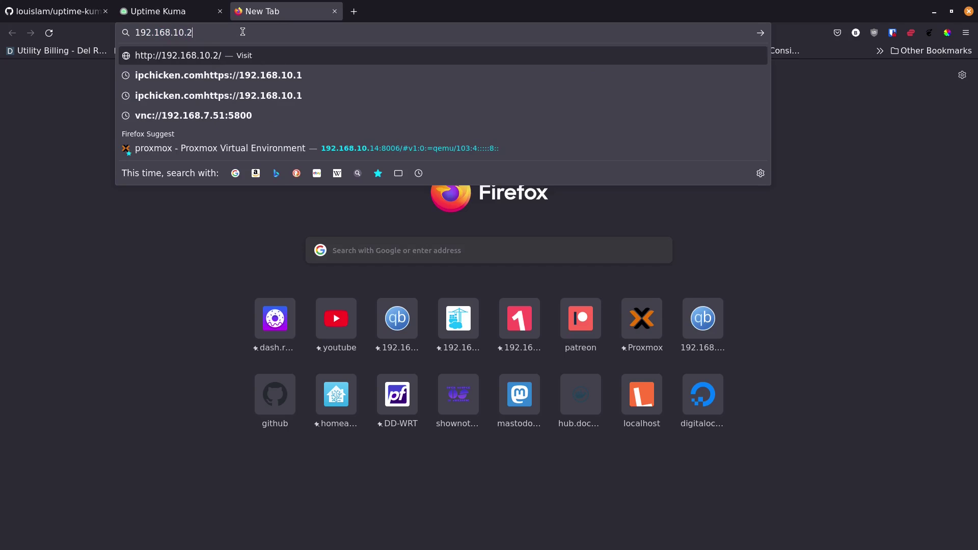
text(6:8299)
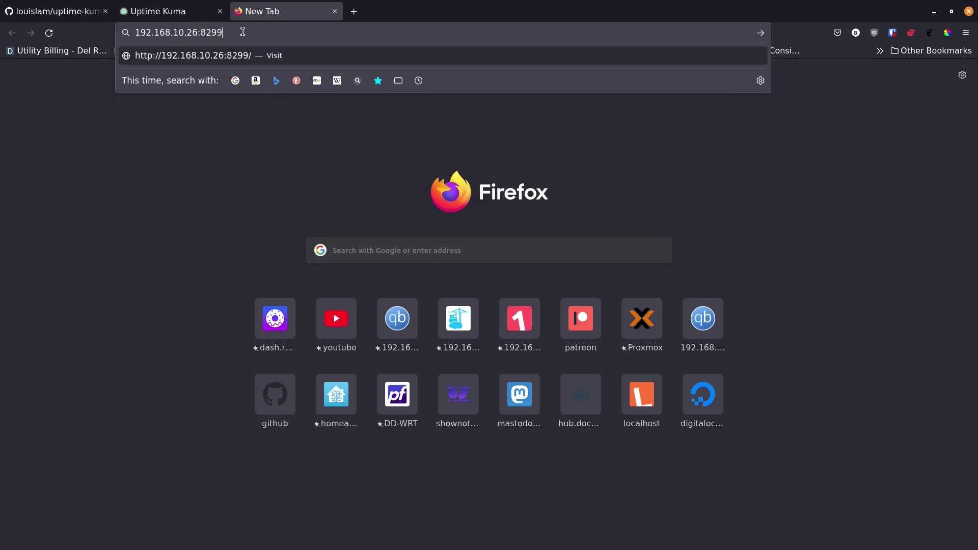
key(Return)
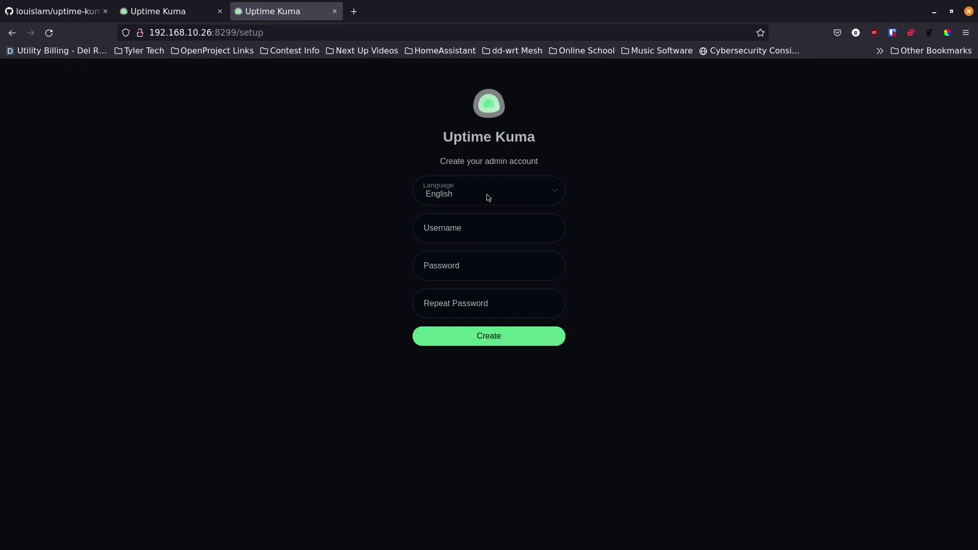
Create the admin account with a username and repeated password, declining Firefox's save-login prompt
click(474, 233)
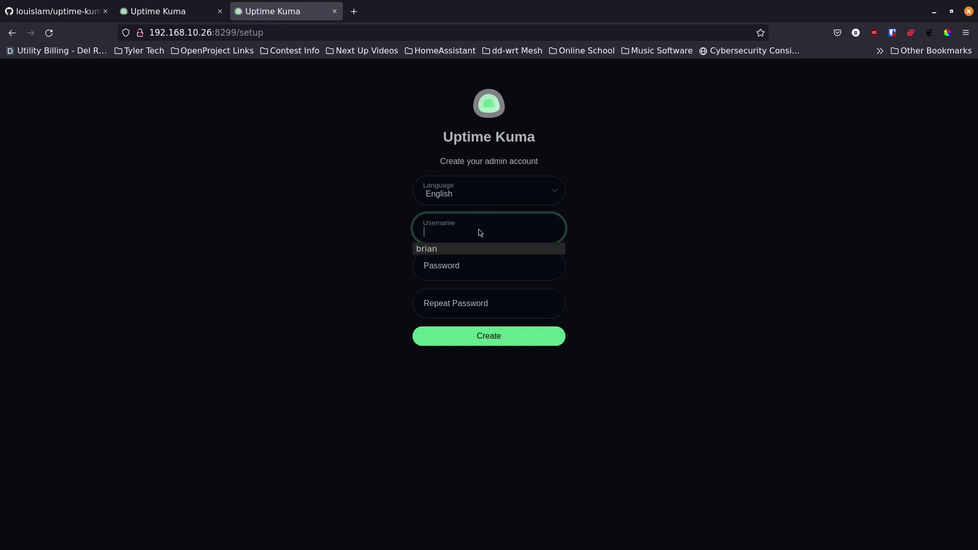
key(Tab)
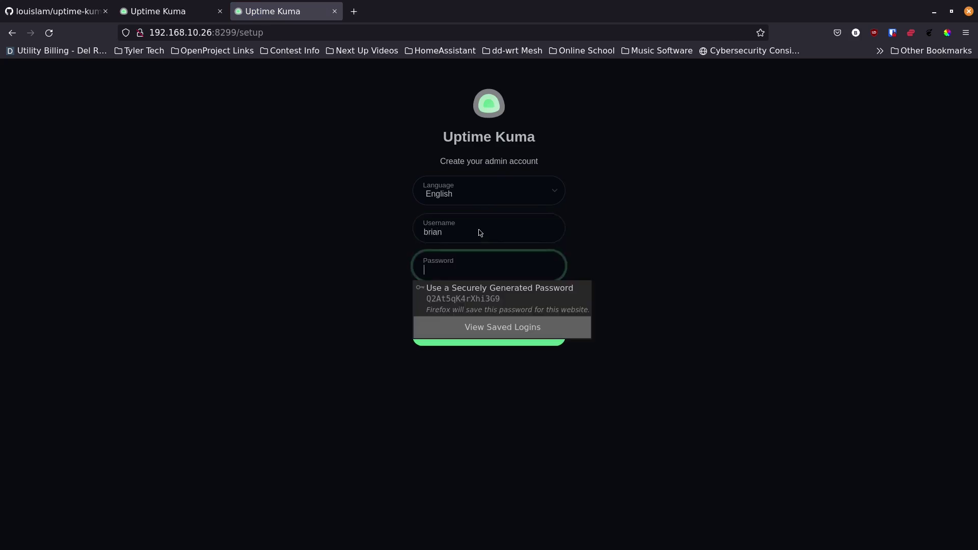
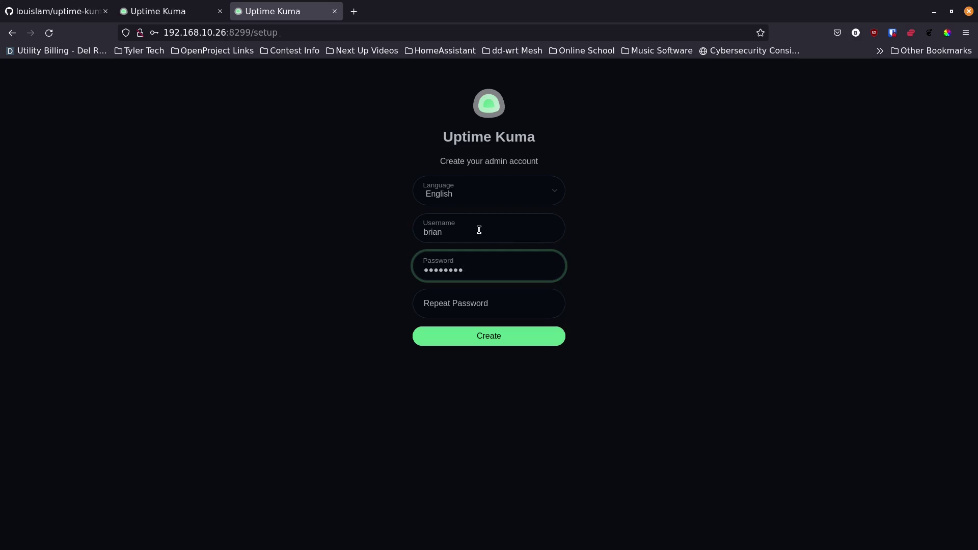
key(Tab)
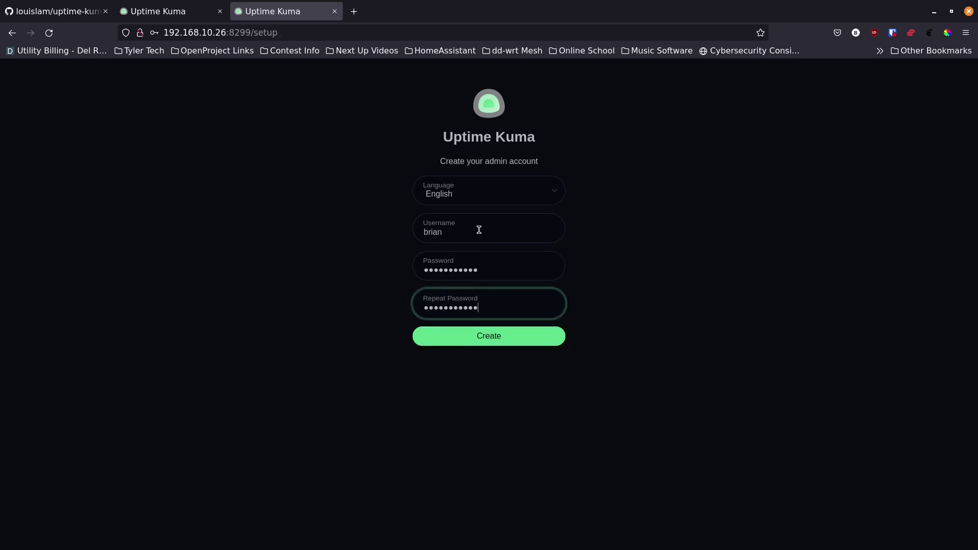
click(471, 331)
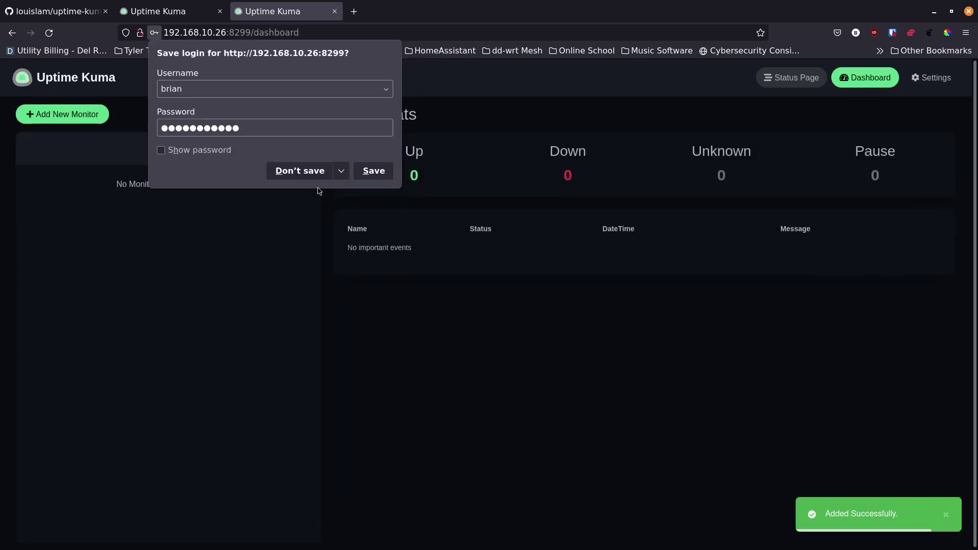
click(300, 172)
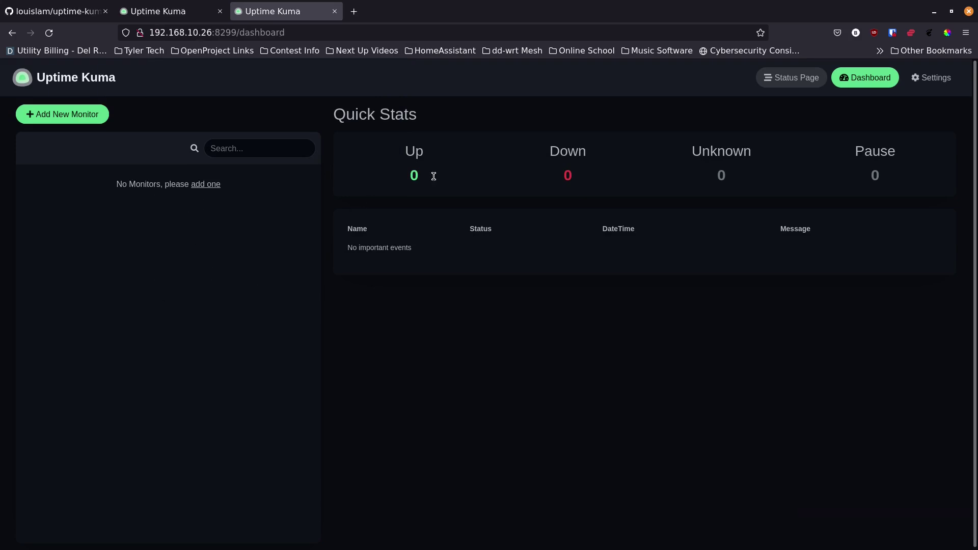
click(929, 79)
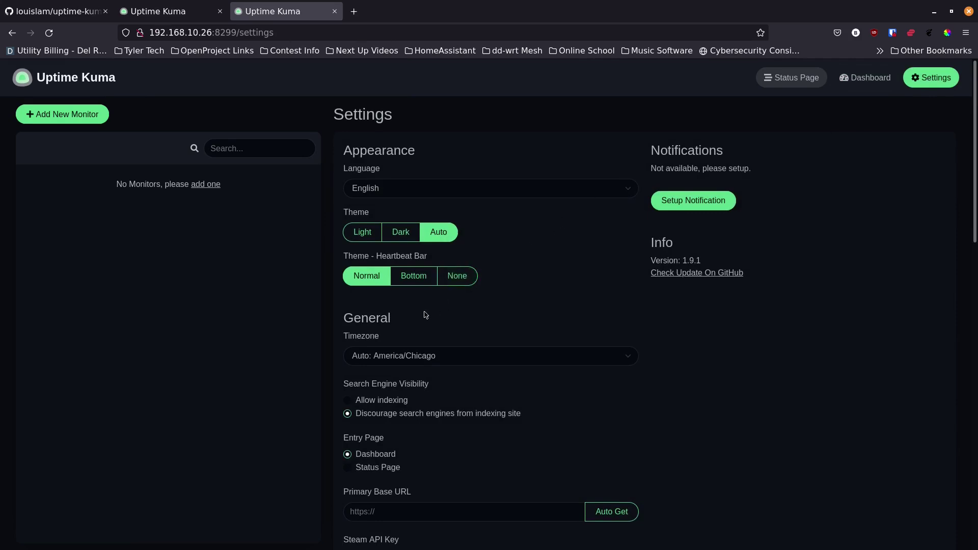
scroll(336, 305, down, 1)
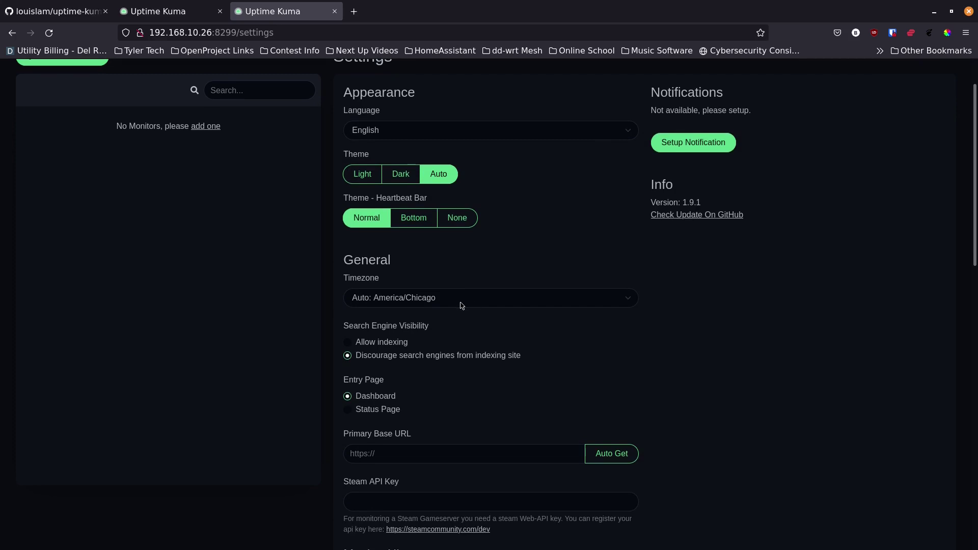
scroll(458, 308, down, 4)
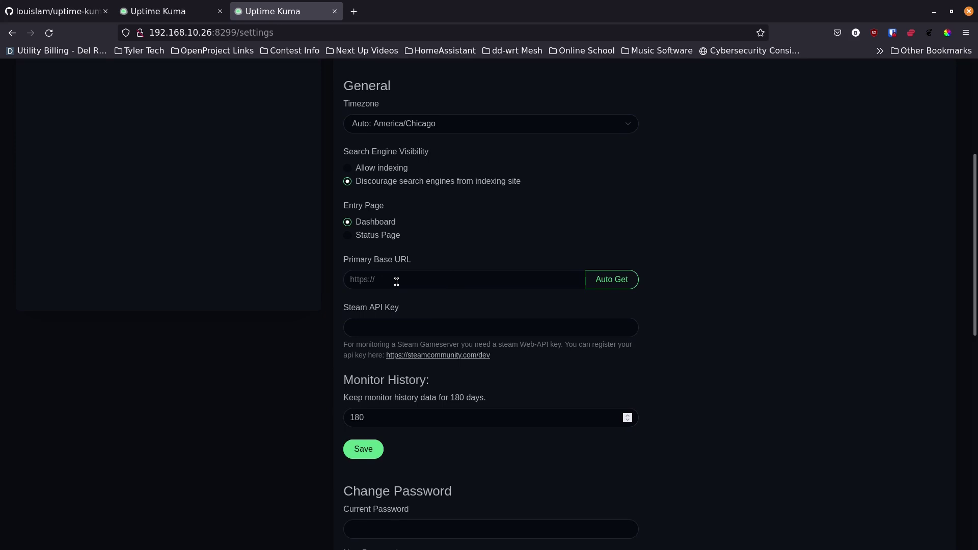
key(ctrl+plus)
key(ctrl+plus)
key(ctrl+plus)
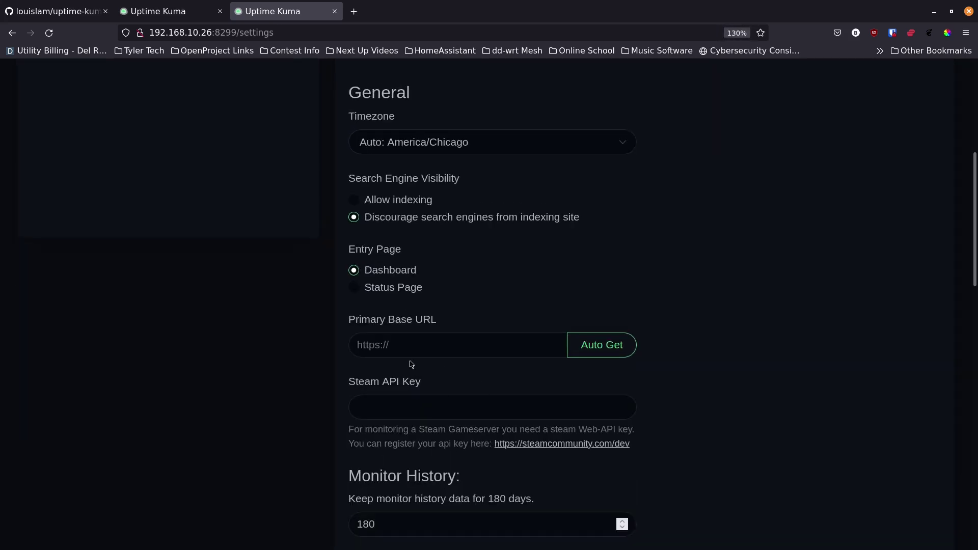
click(601, 345)
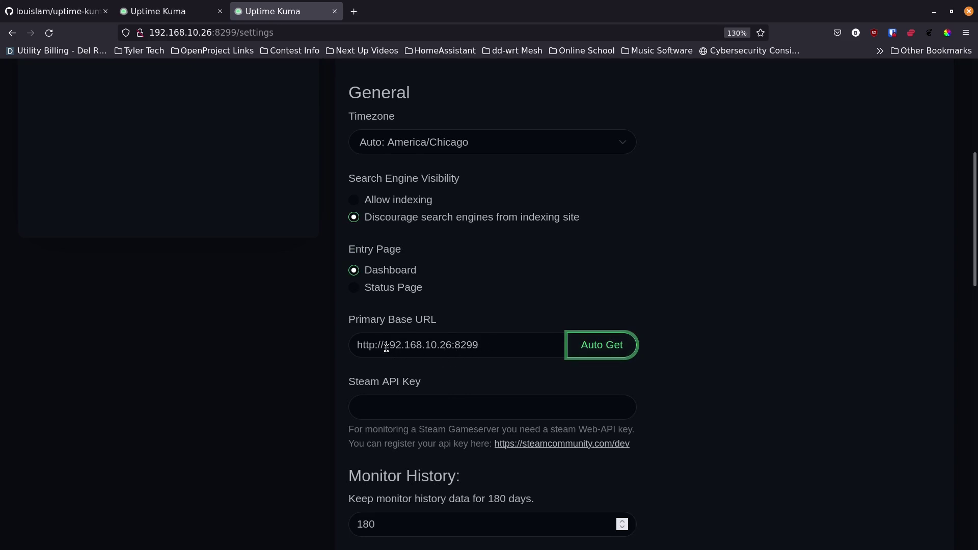
Change Monitor History from 180 to 30 days and save the settings
scroll(349, 370, down, 2)
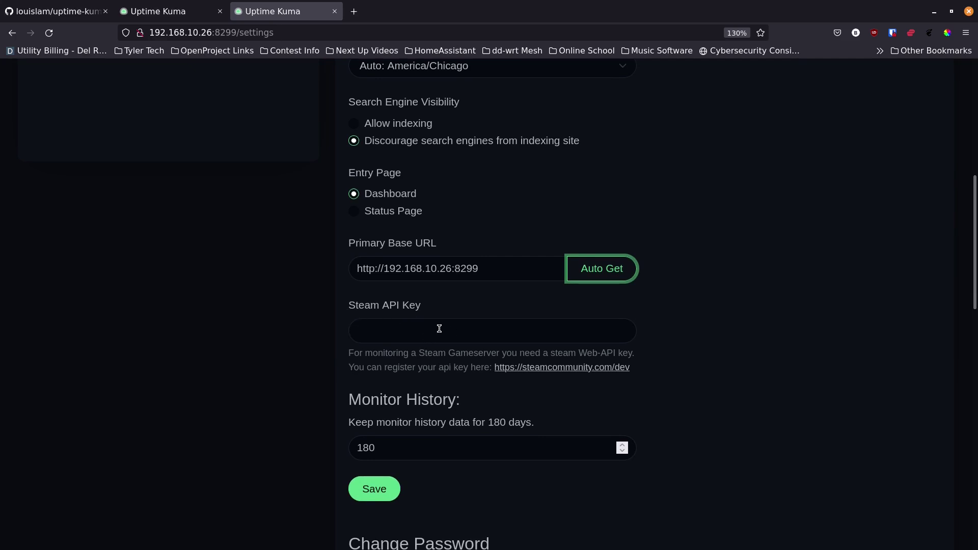
scroll(448, 330, down, 4)
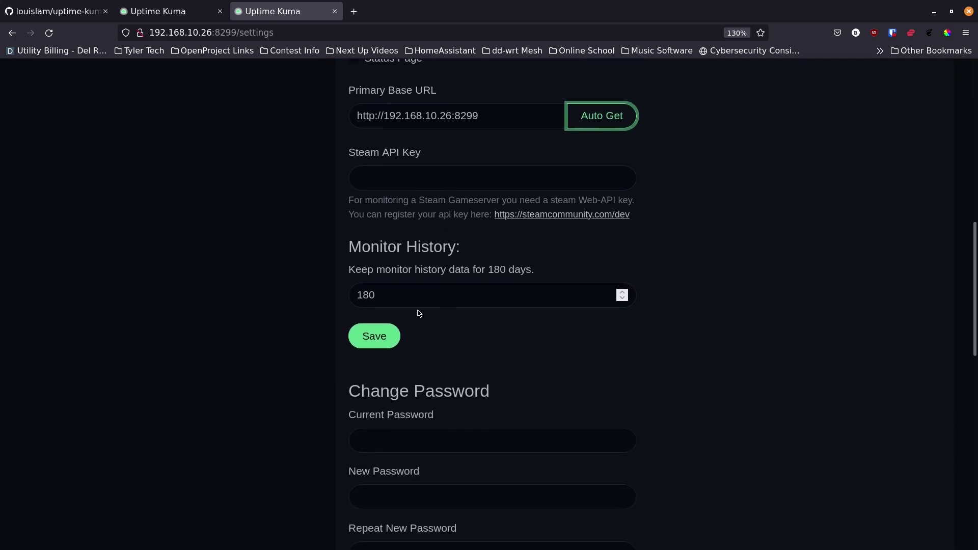
drag(387, 296, 341, 296)
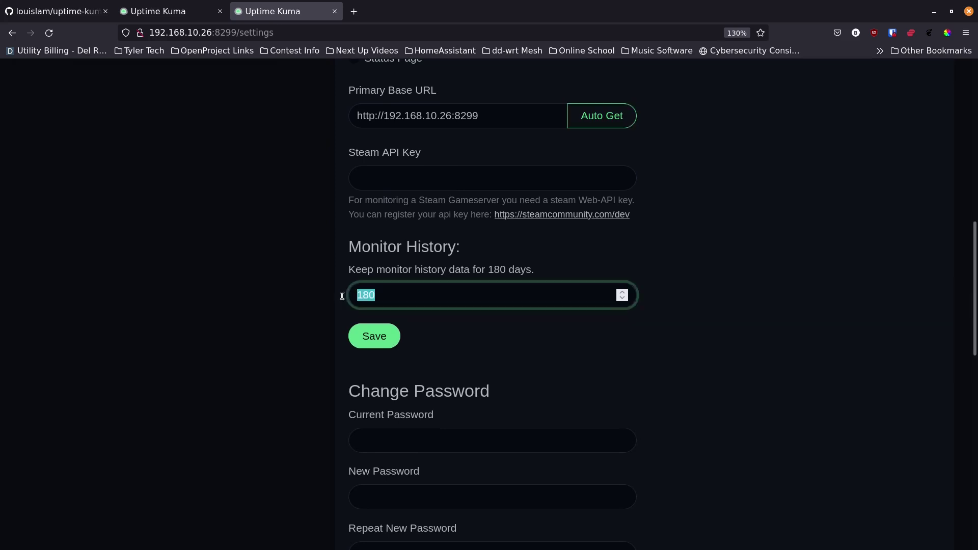
text(30)
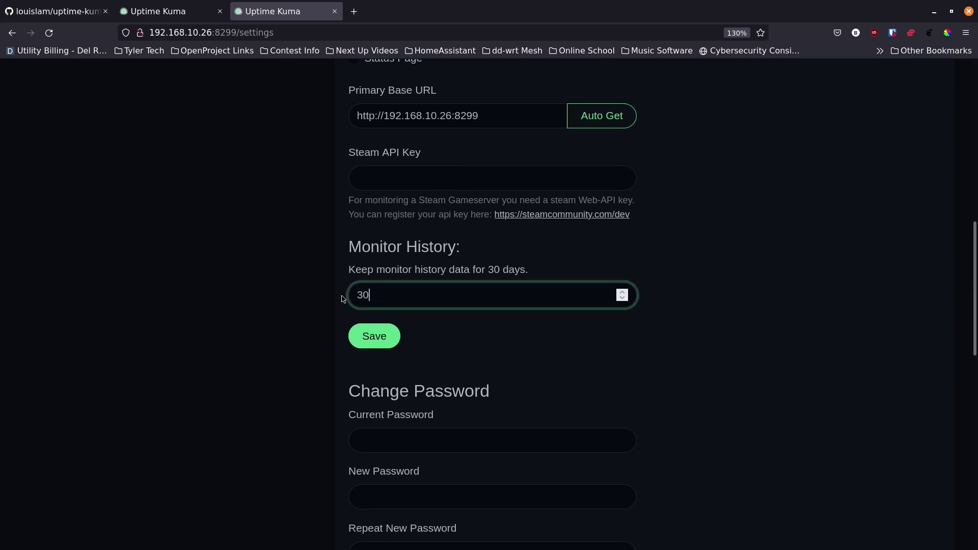
click(371, 338)
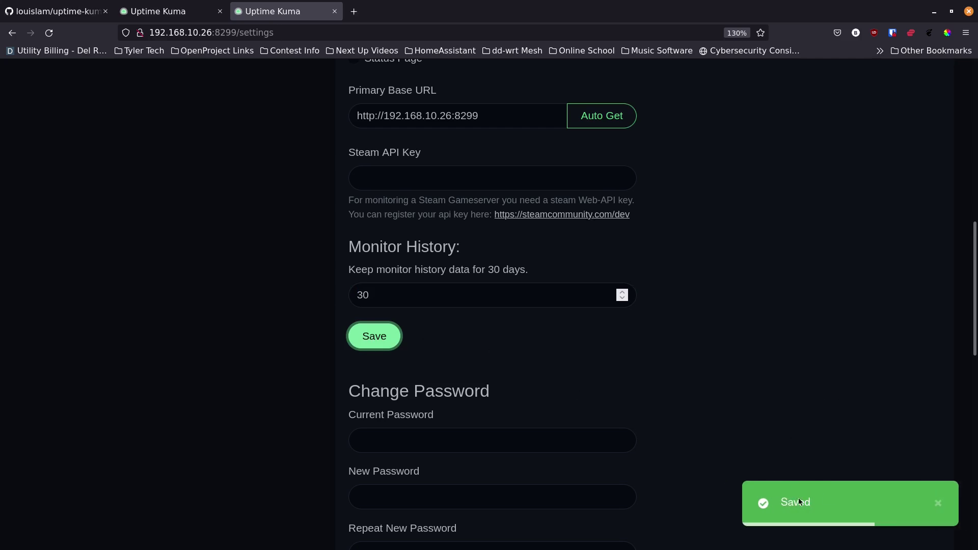
scroll(377, 382, down, 5)
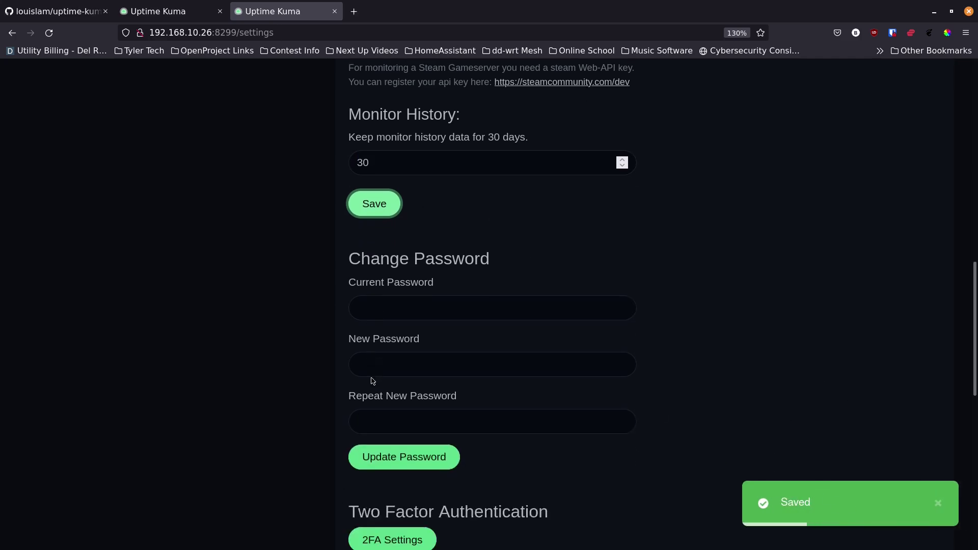
scroll(334, 382, down, 5)
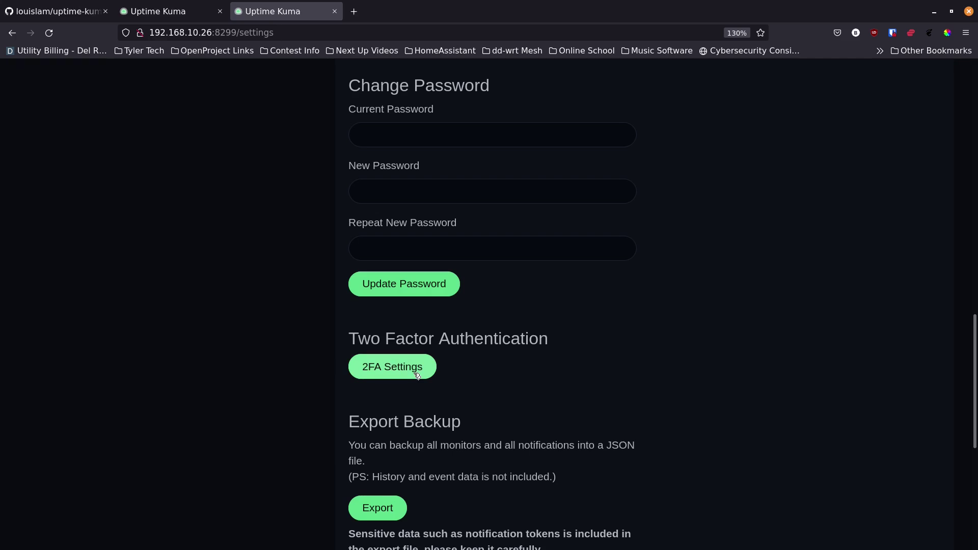
scroll(512, 382, down, 3)
scroll(360, 413, down, 3)
scroll(470, 460, up, 15)
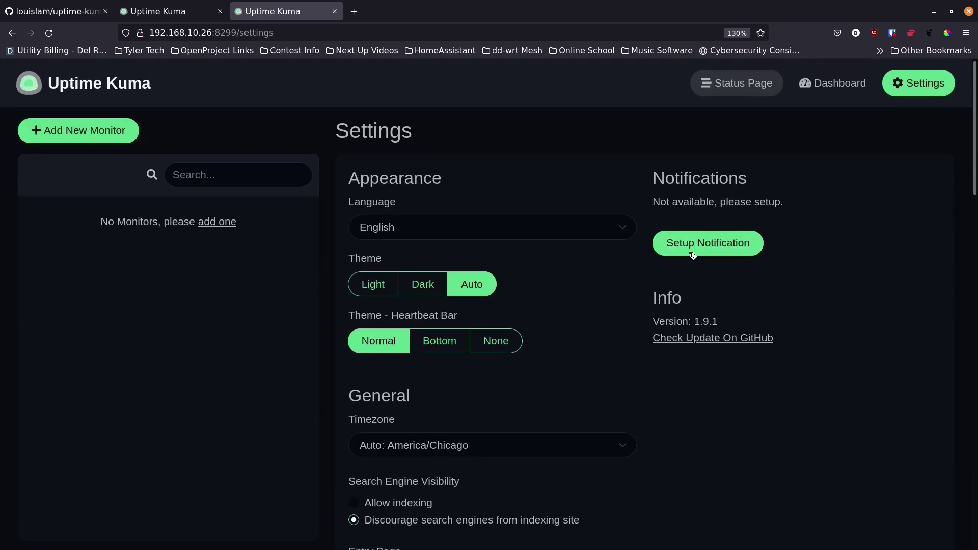
Start a new notification with Email (SMTP) as the notification type
click(718, 250)
click(499, 165)
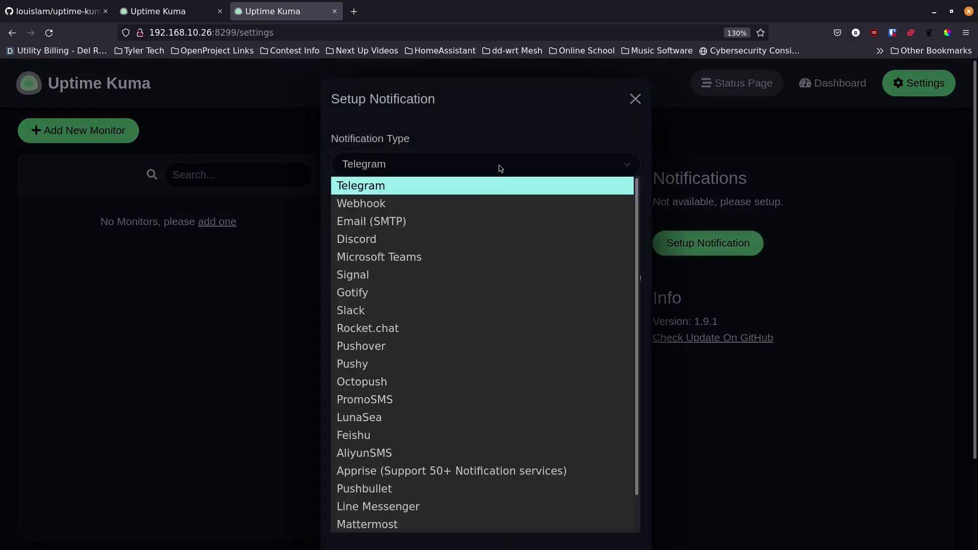
click(465, 221)
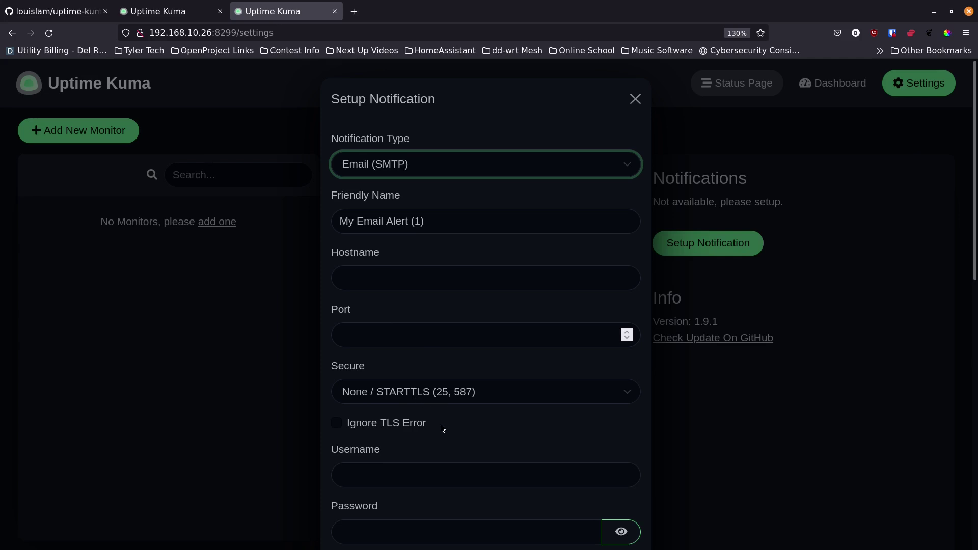
Scroll through the empty SMTP form fields of My Email Alert (1)
scroll(430, 414, down, 3)
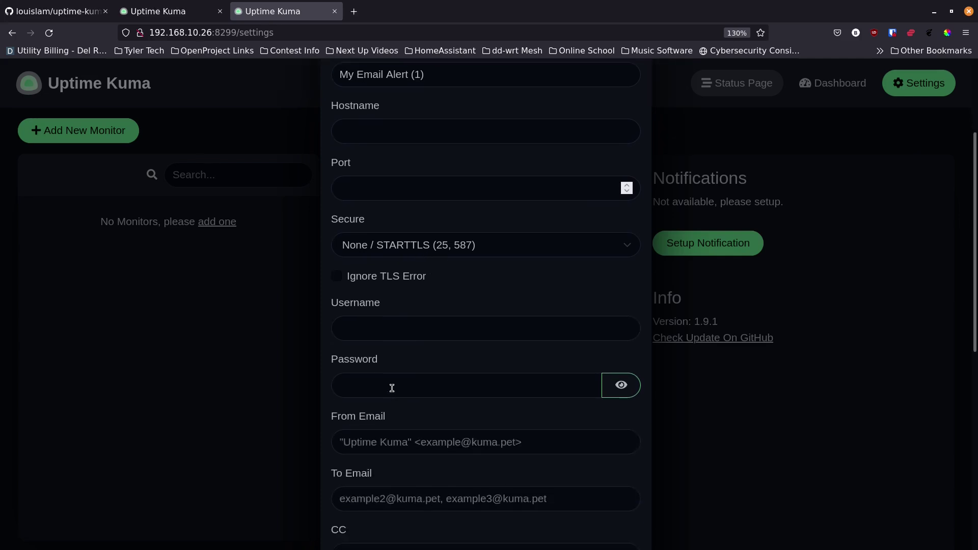
scroll(398, 417, down, 3)
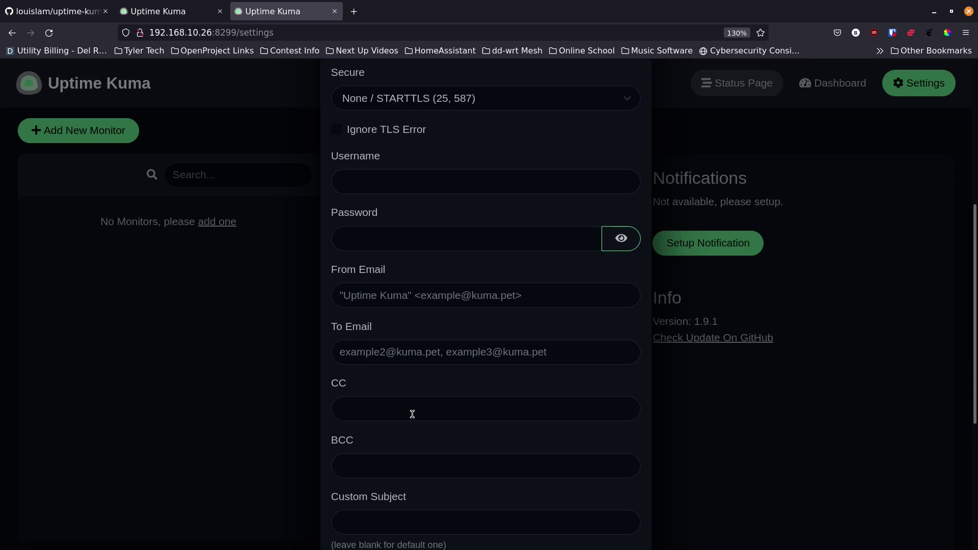
scroll(412, 414, down, 3)
scroll(426, 412, down, 3)
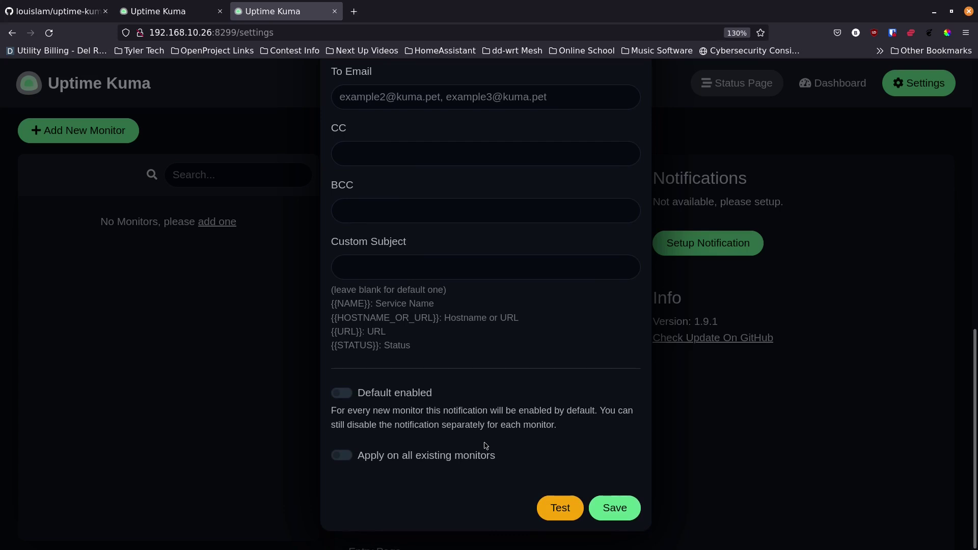
scroll(633, 356, up, 5)
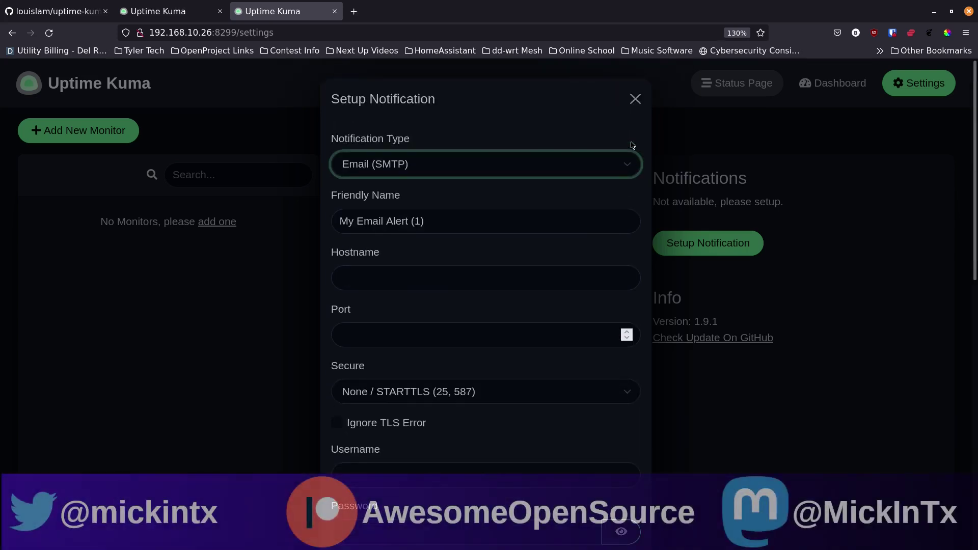
scroll(483, 318, down, 1)
scroll(482, 318, down, 3)
scroll(480, 316, up, 5)
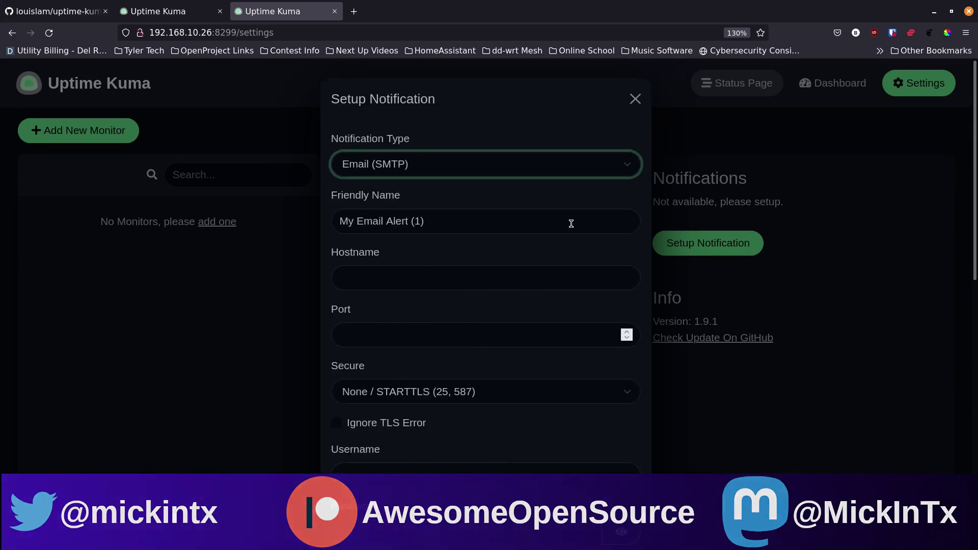
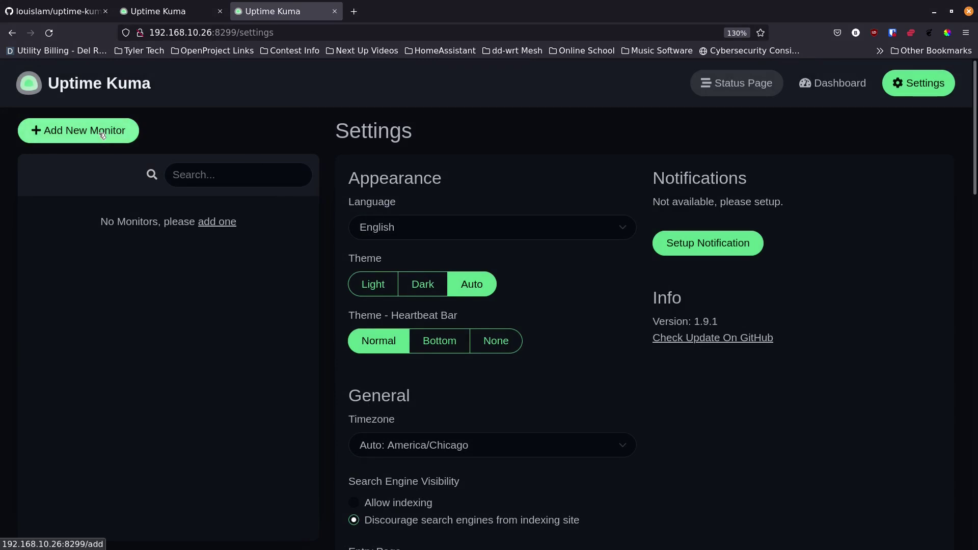
click(92, 133)
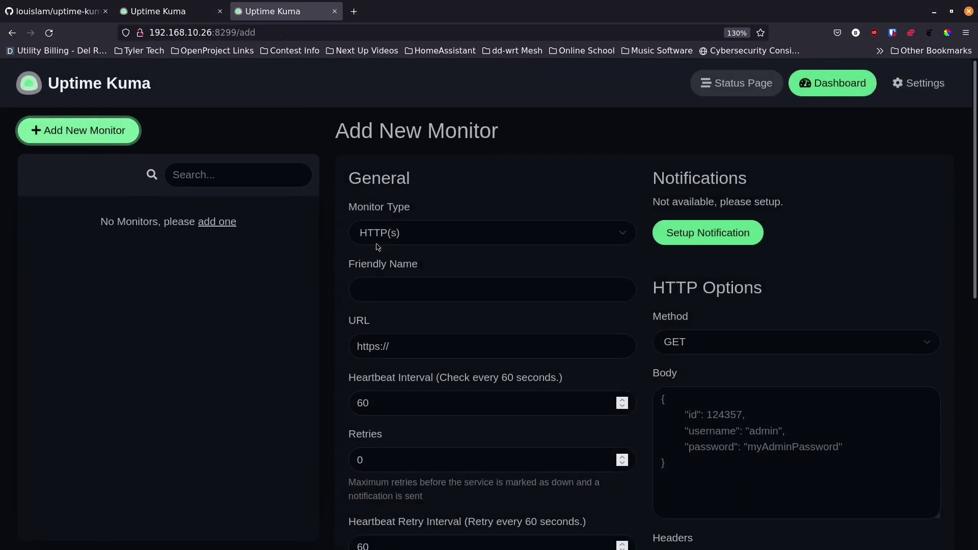
click(415, 281)
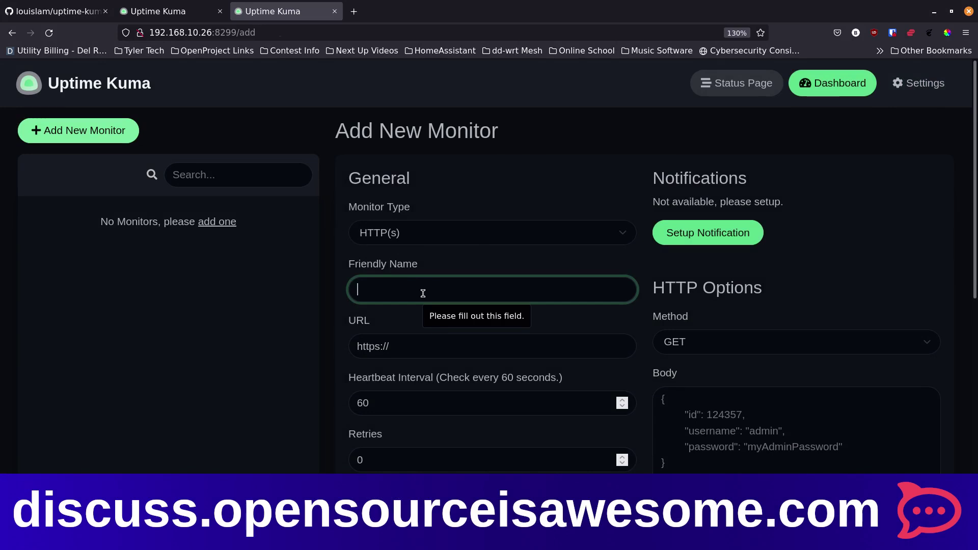
text(Show )
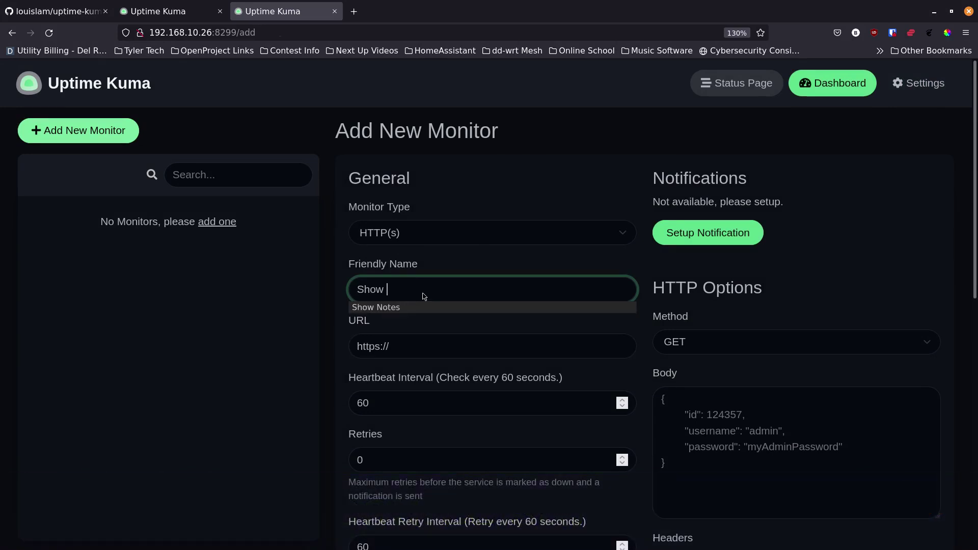
text(Notes)
key(Tab)
key(End)
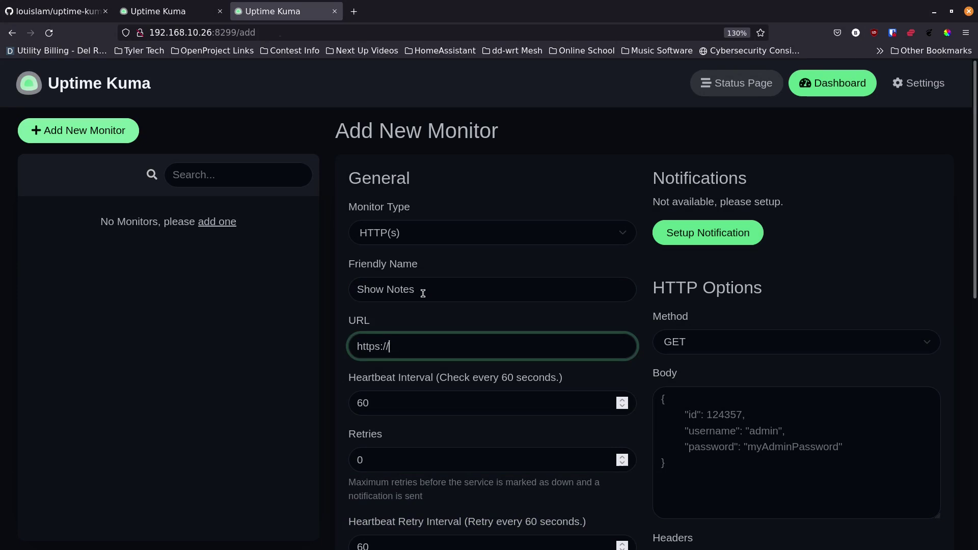
text(shownotes.opensourceisa)
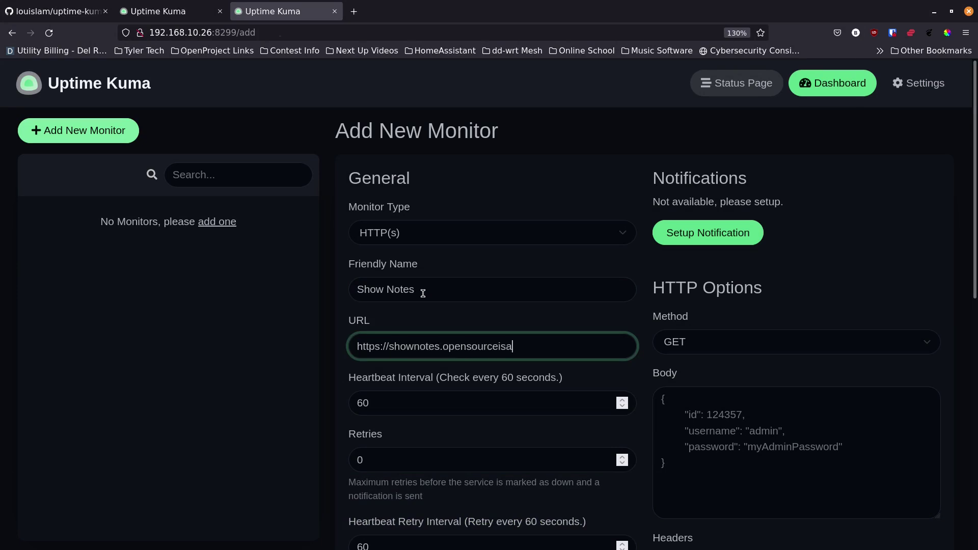
text(wesome.com)
Set a 300-second heartbeat interval with 2 retries and save the monitor
key(Tab)
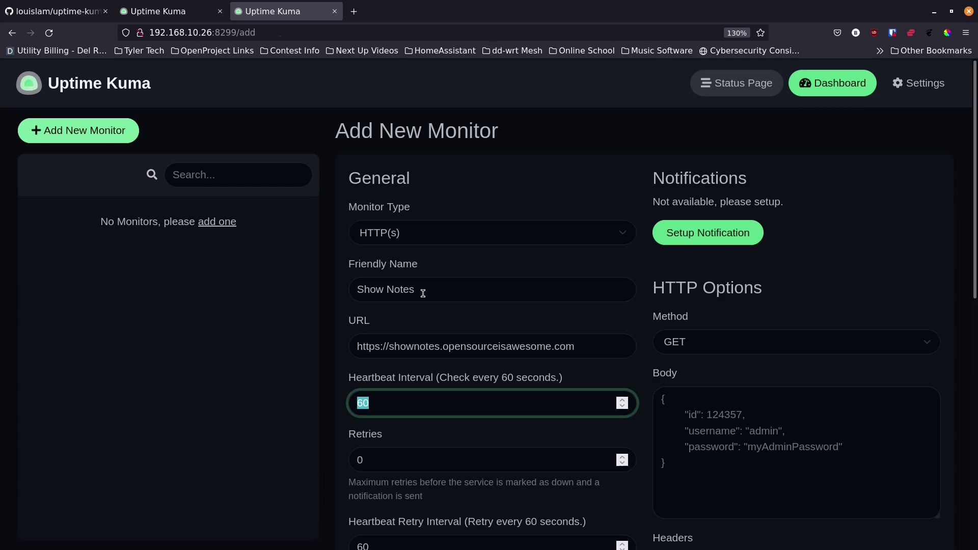
text(300)
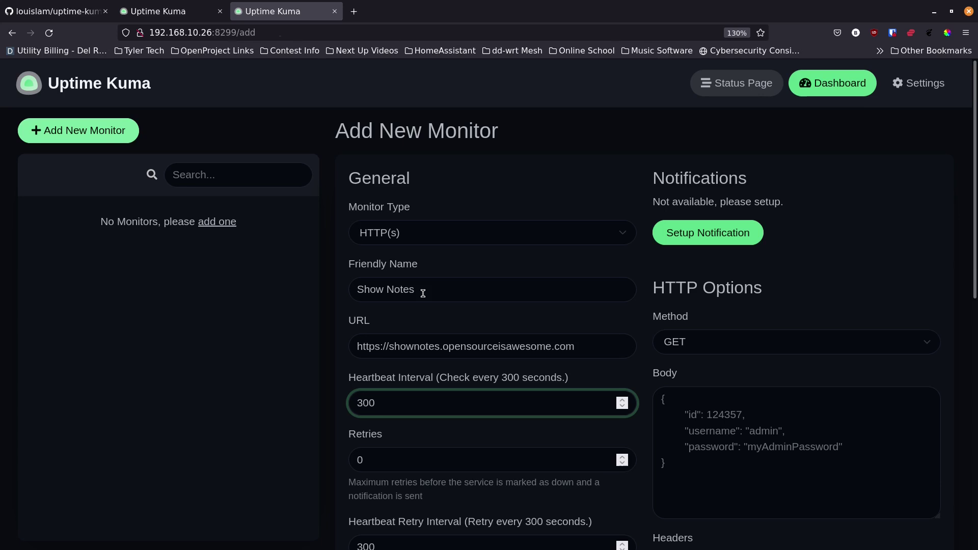
key(Tab)
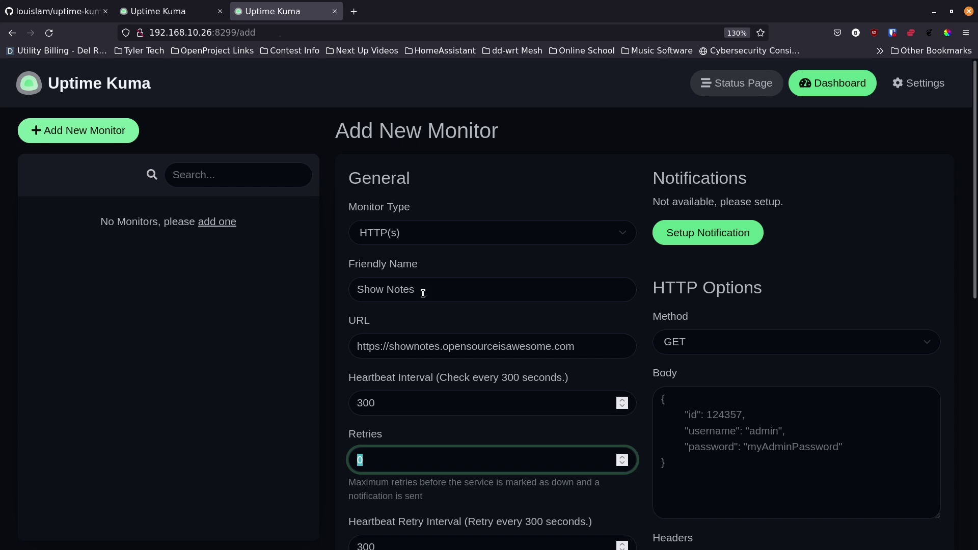
text(2)
key(Tab)
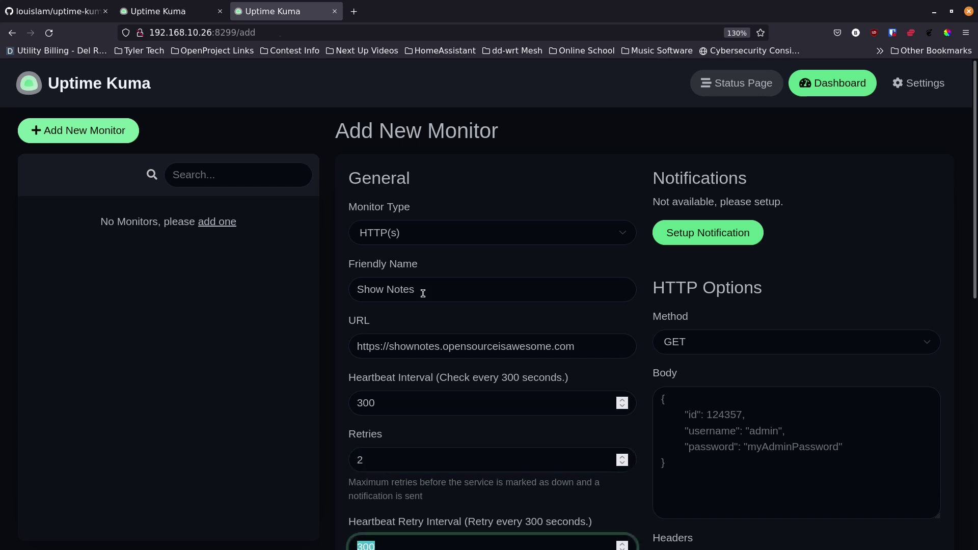
scroll(336, 394, down, 5)
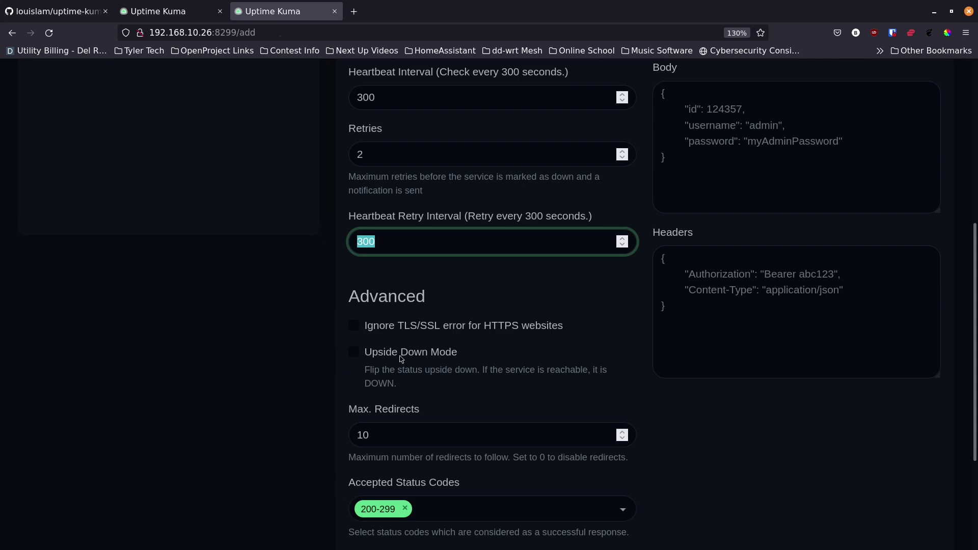
scroll(334, 382, down, 3)
scroll(334, 381, down, 2)
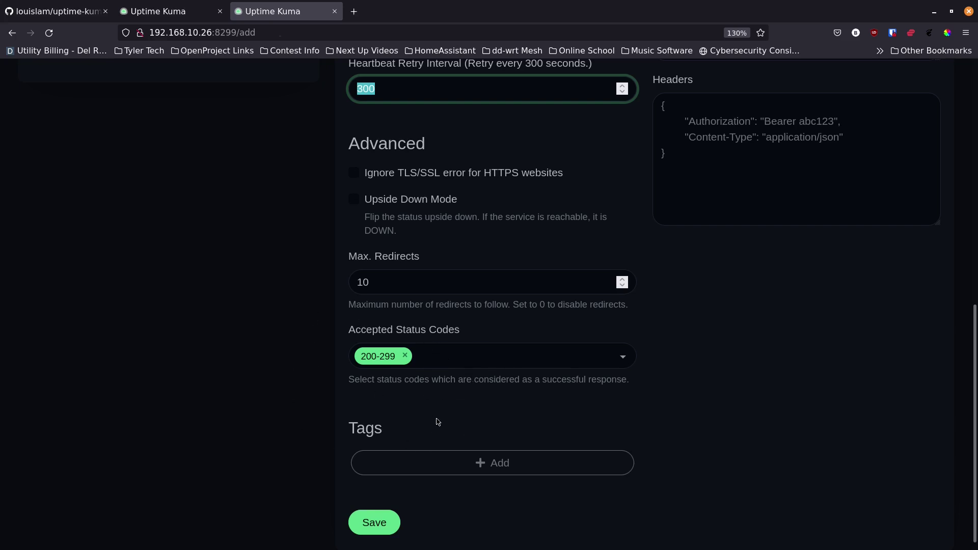
scroll(326, 444, down, 1)
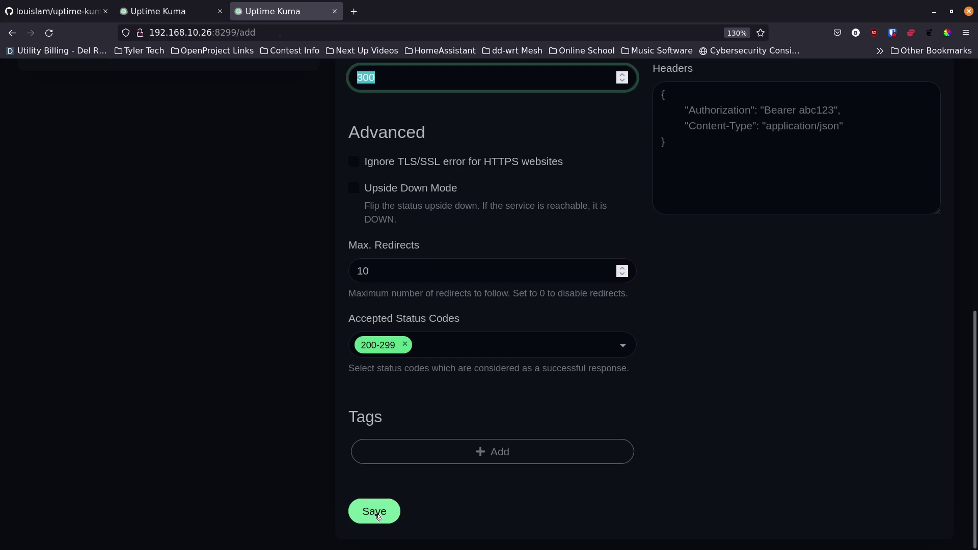
click(372, 514)
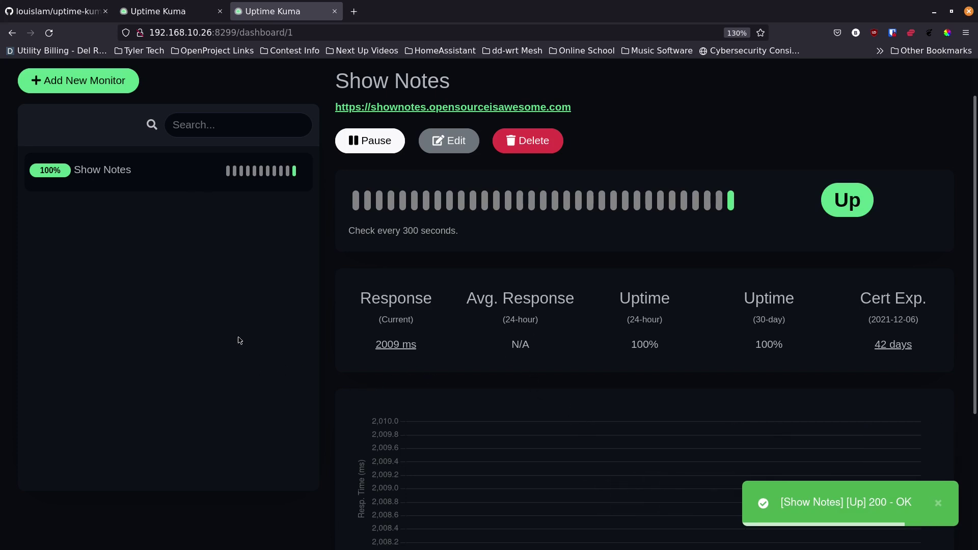
click(104, 83)
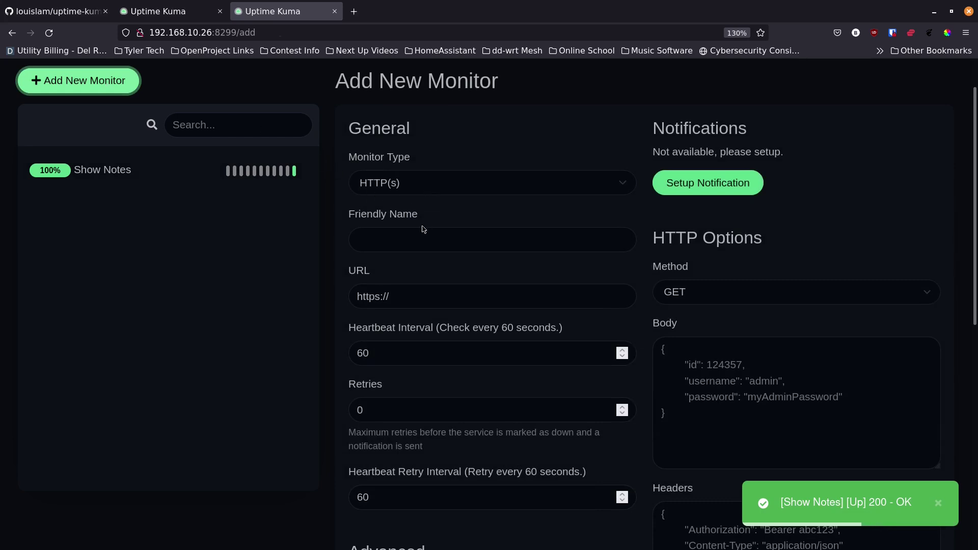
click(403, 240)
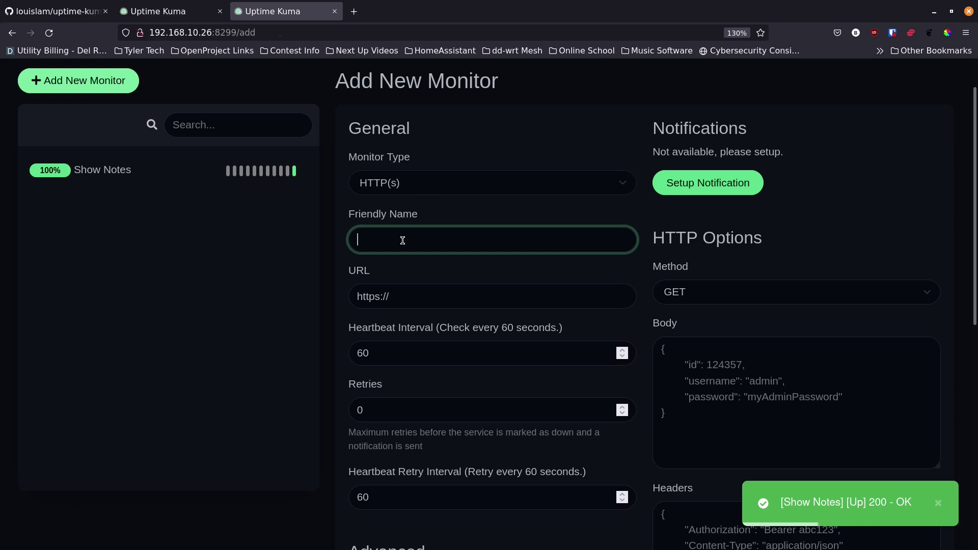
text(OSIA Discussion)
key(Tab)
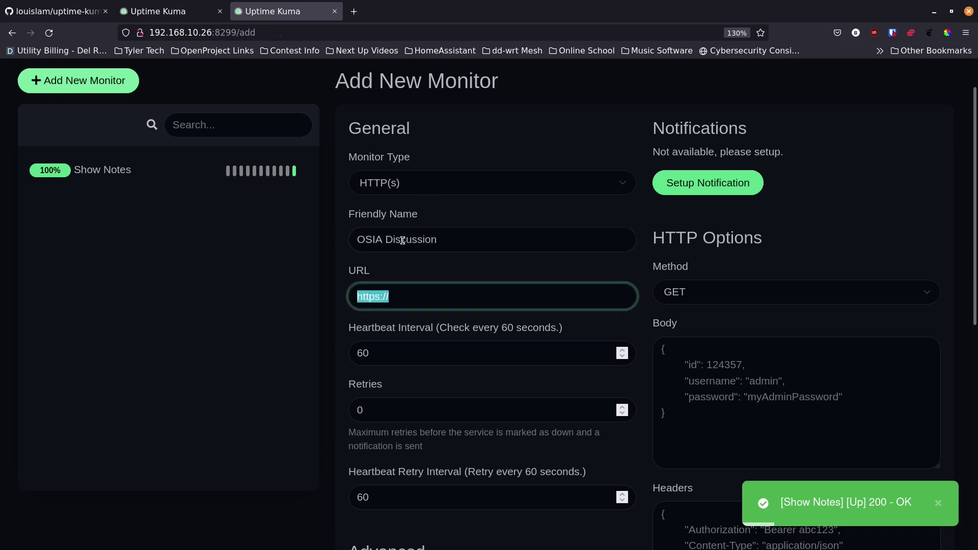
key(End)
text(discuss.)
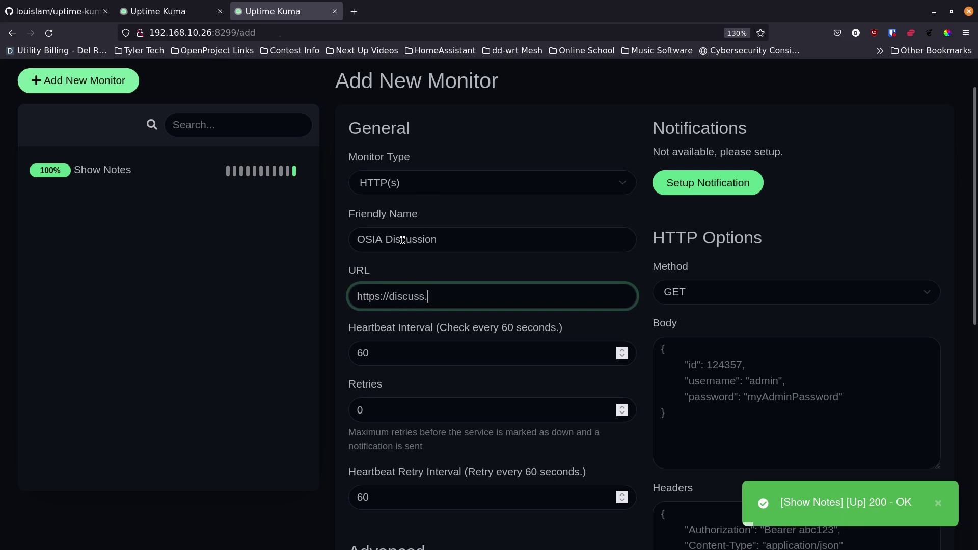
text(opensourceisaw)
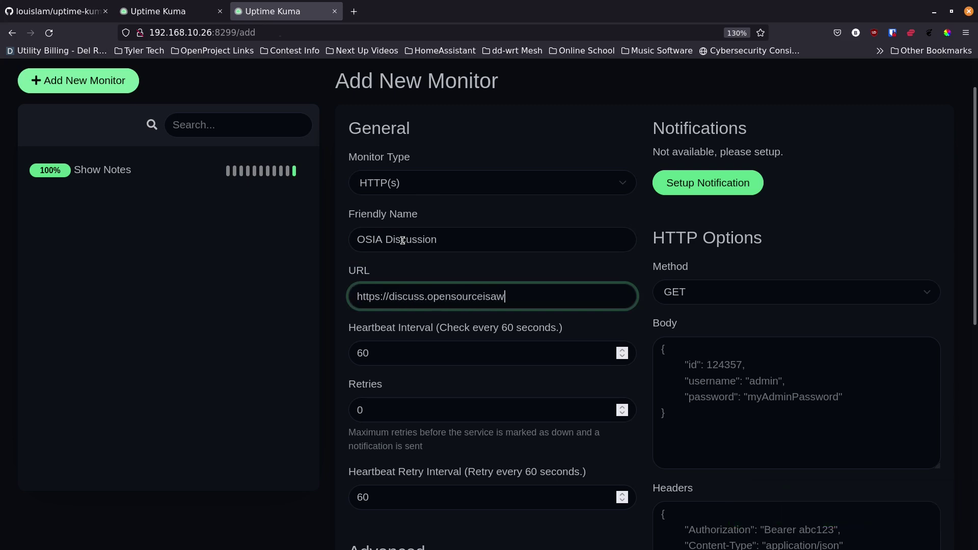
text(esome.com)
Set the heartbeat interval to 600 seconds with 2 retries
key(Tab)
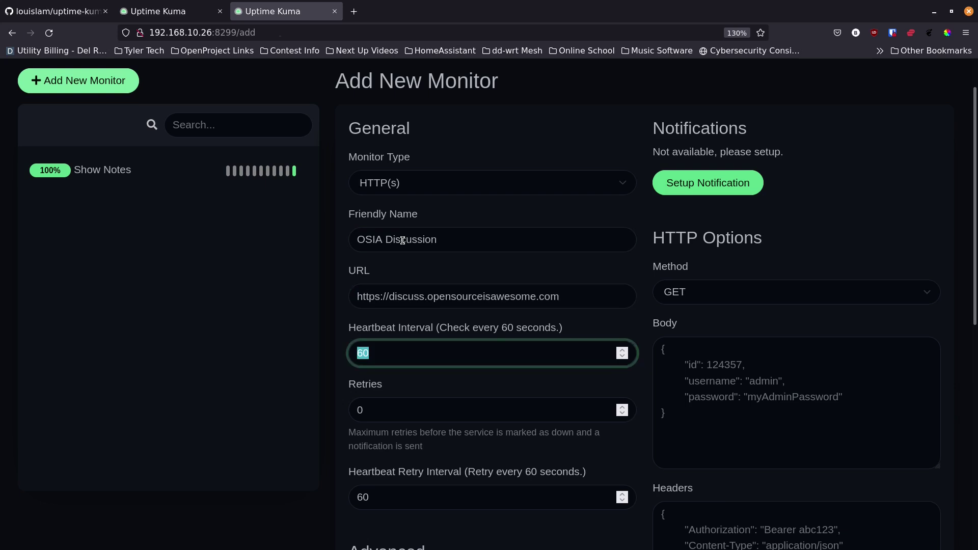
text(300)
key(Tab)
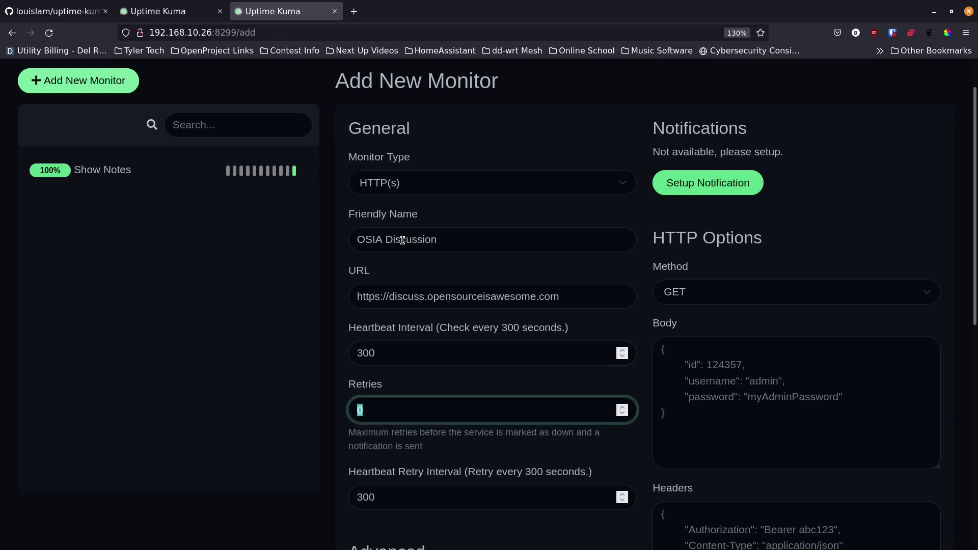
text(2)
key(Tab)
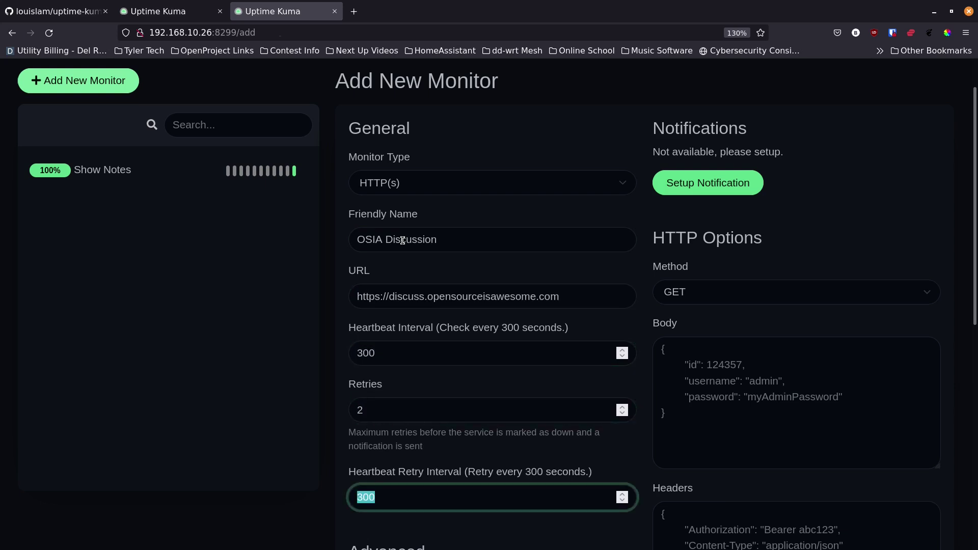
click(323, 363)
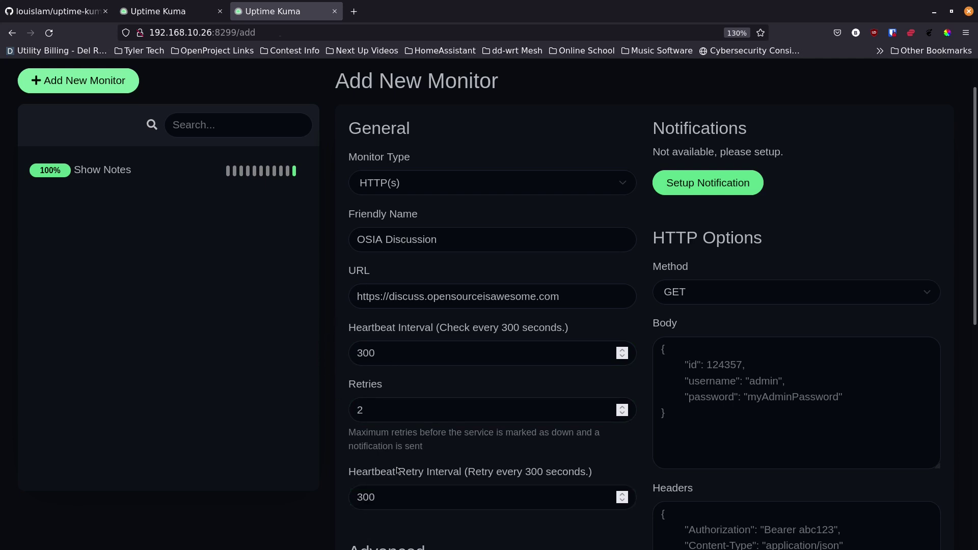
click(394, 498)
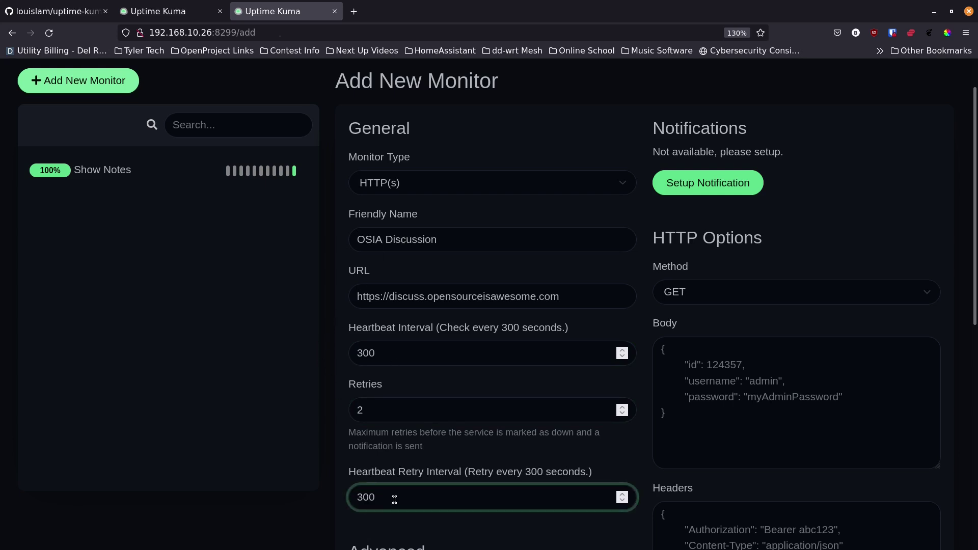
key(BackSpace)
key(BackSpace)
key(BackSpace)
text(600)
click(370, 348)
double_click(370, 348)
text(600)
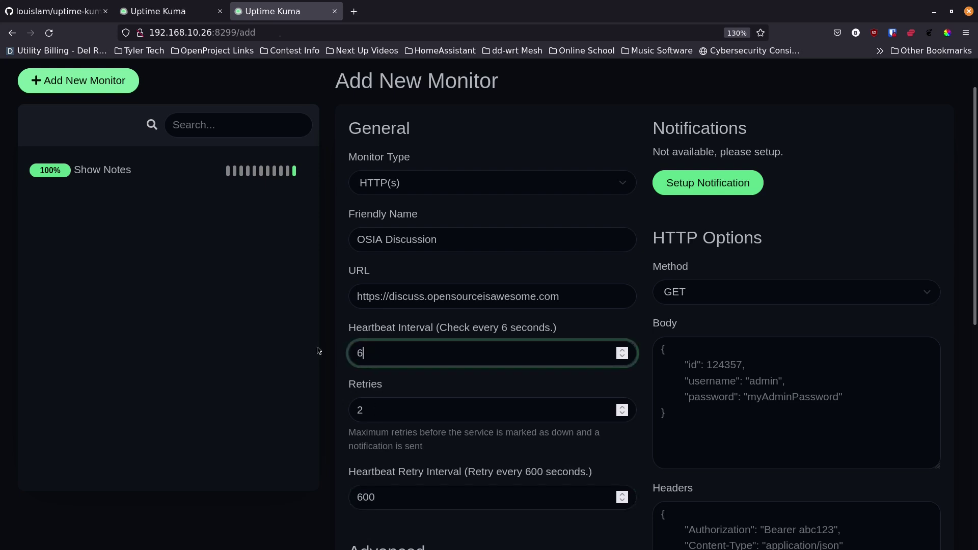
click(321, 360)
Set the heartbeat retry interval to 1200 seconds and save the OSIA Discussion monitor
scroll(320, 387, down, 3)
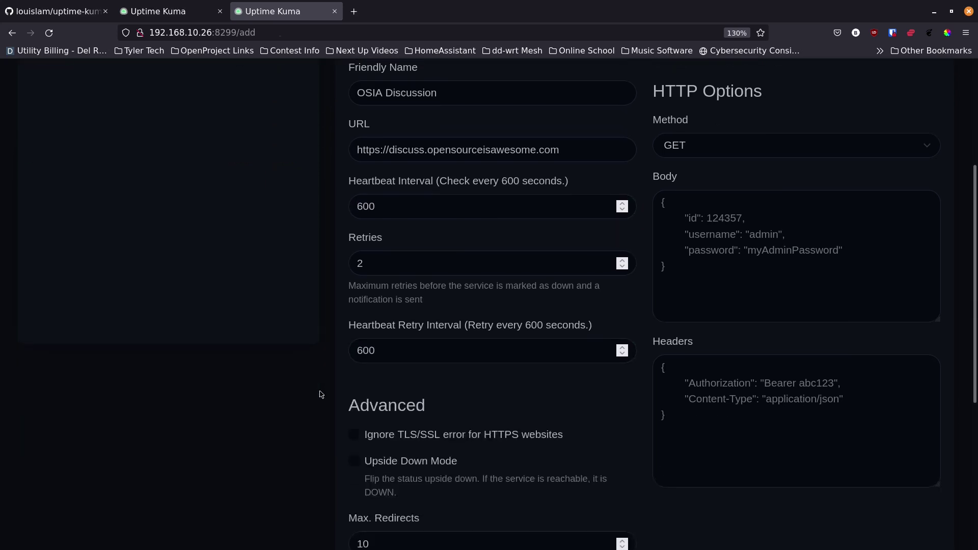
scroll(325, 420, down, 3)
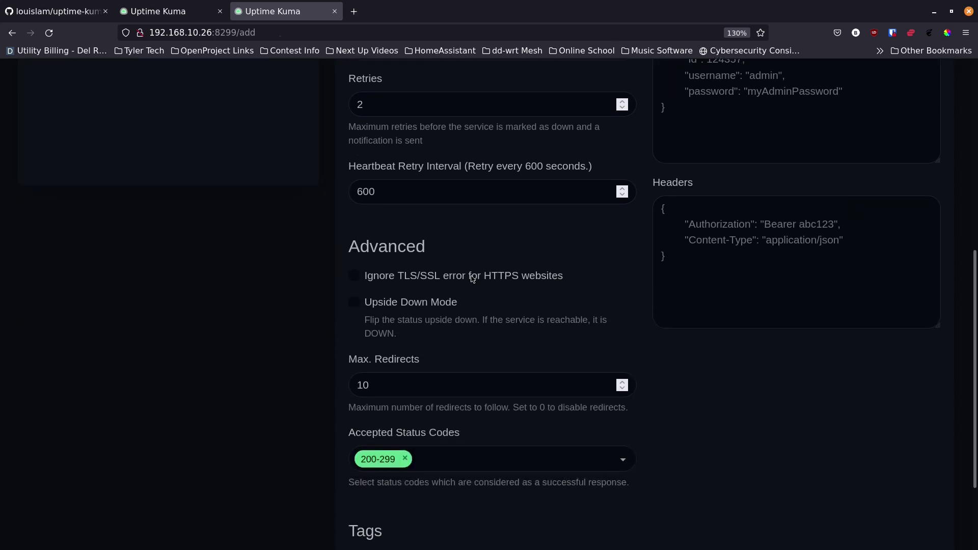
double_click(350, 192)
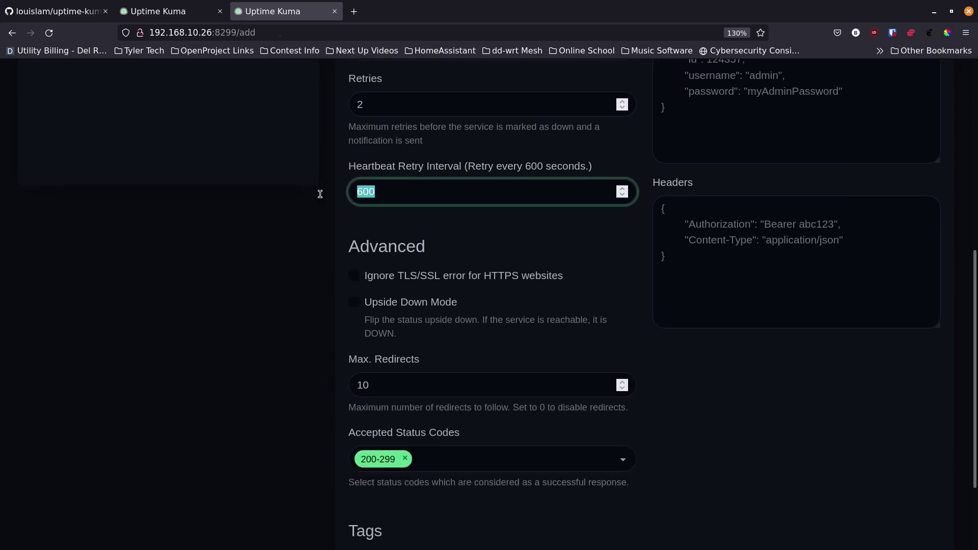
text(1200)
click(318, 224)
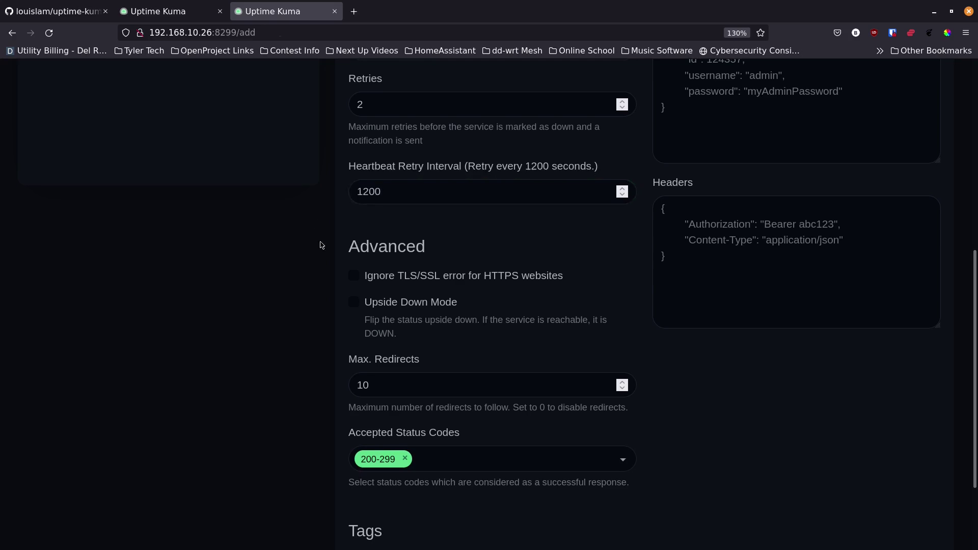
scroll(324, 275, down, 3)
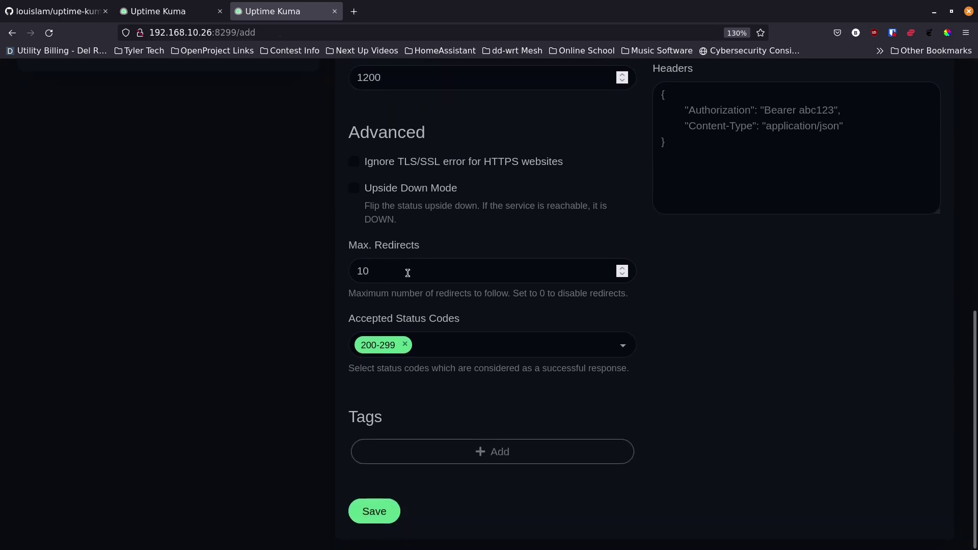
click(375, 512)
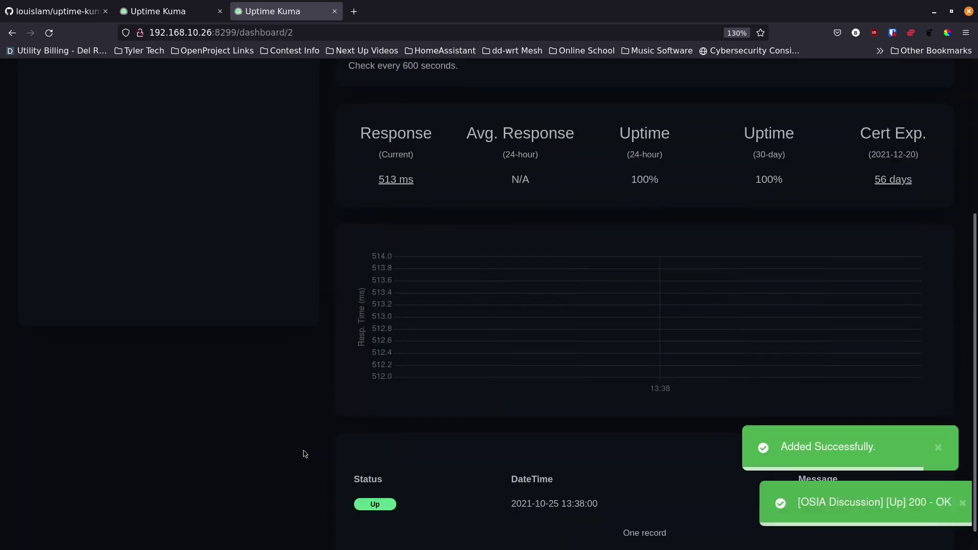
View the Show Notes monitor's details, then go to the public status page
scroll(469, 437, up, 4)
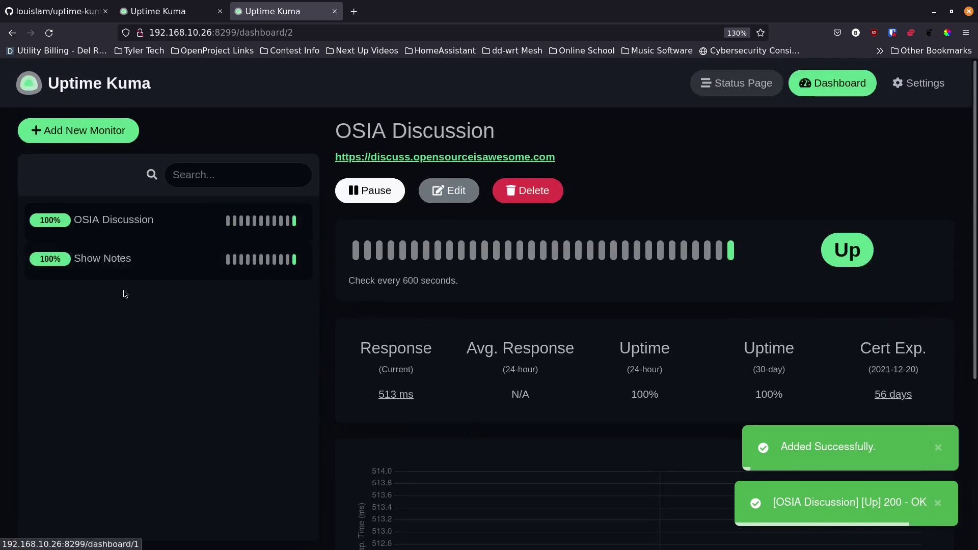
click(149, 260)
scroll(173, 313, down, 5)
scroll(182, 319, up, 5)
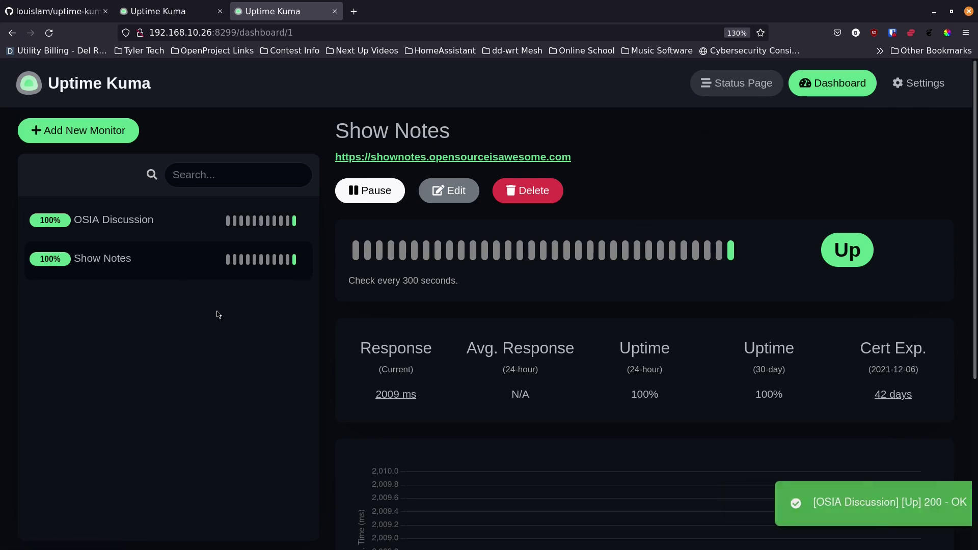
click(733, 91)
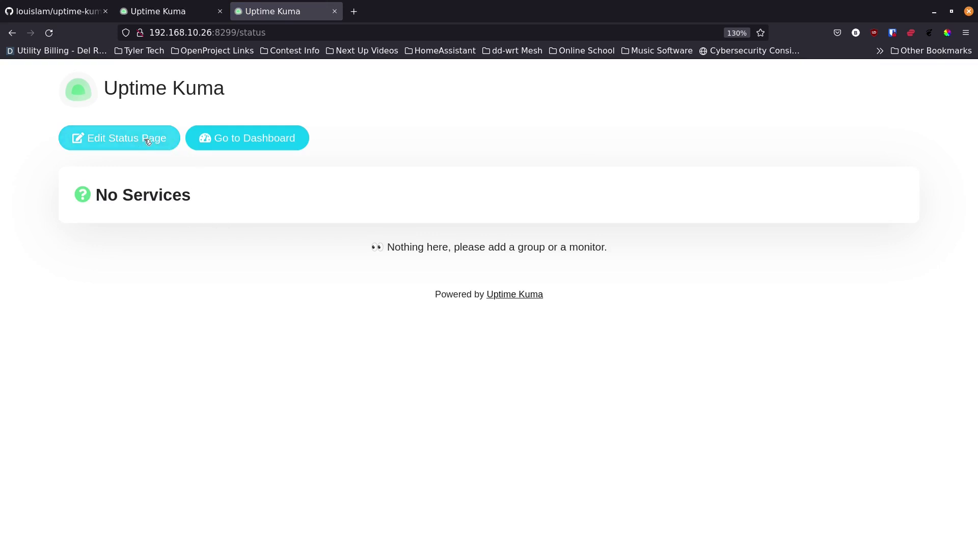
Switch the status page to the dark theme and add a group named OSIA
click(163, 142)
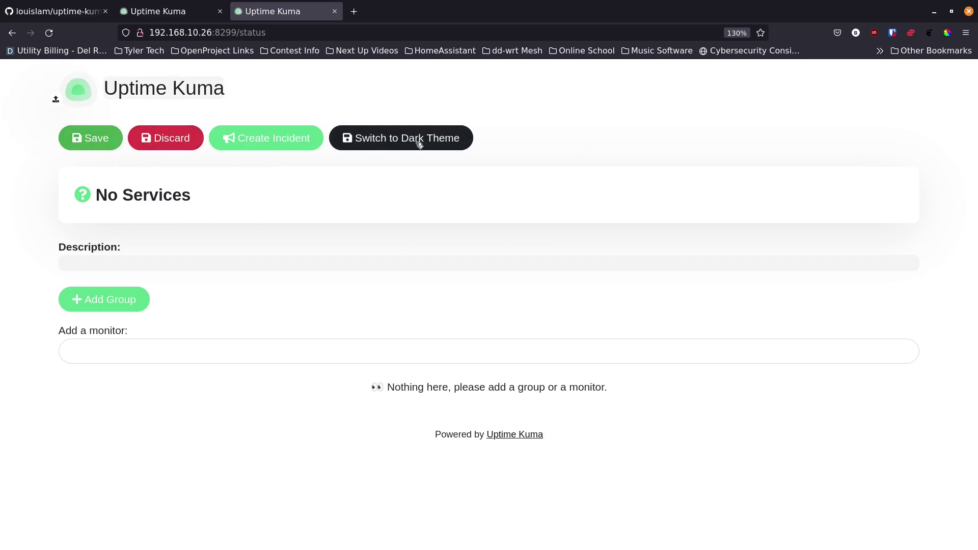
click(400, 138)
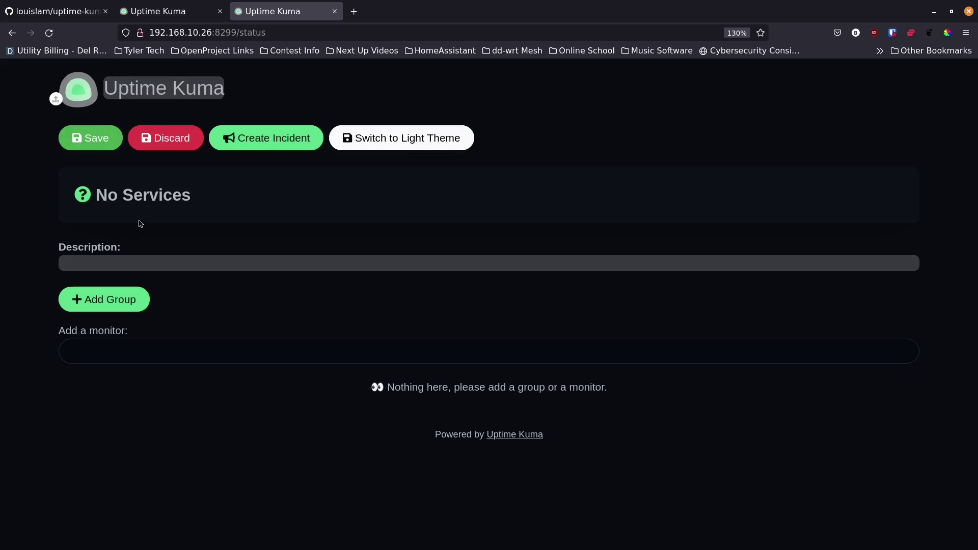
click(119, 304)
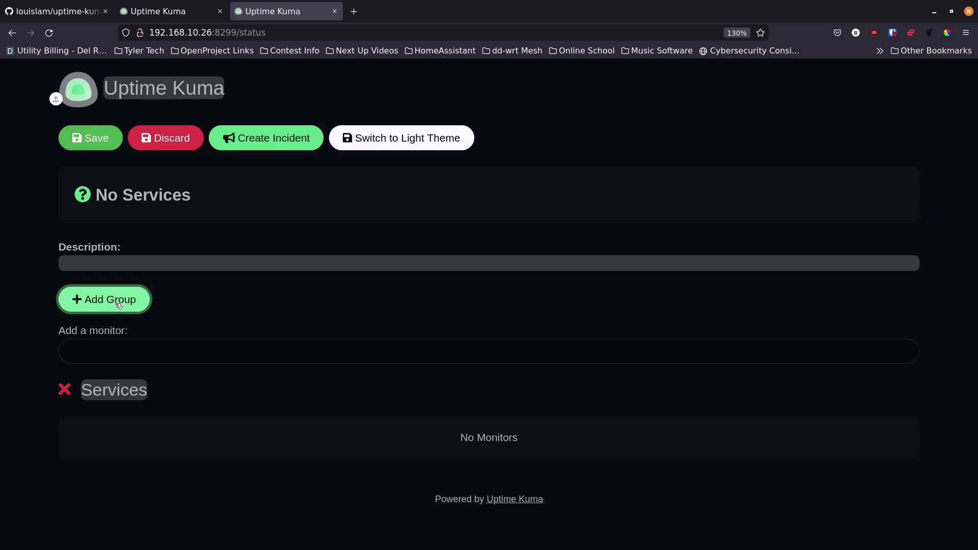
double_click(118, 385)
text(OSIA)
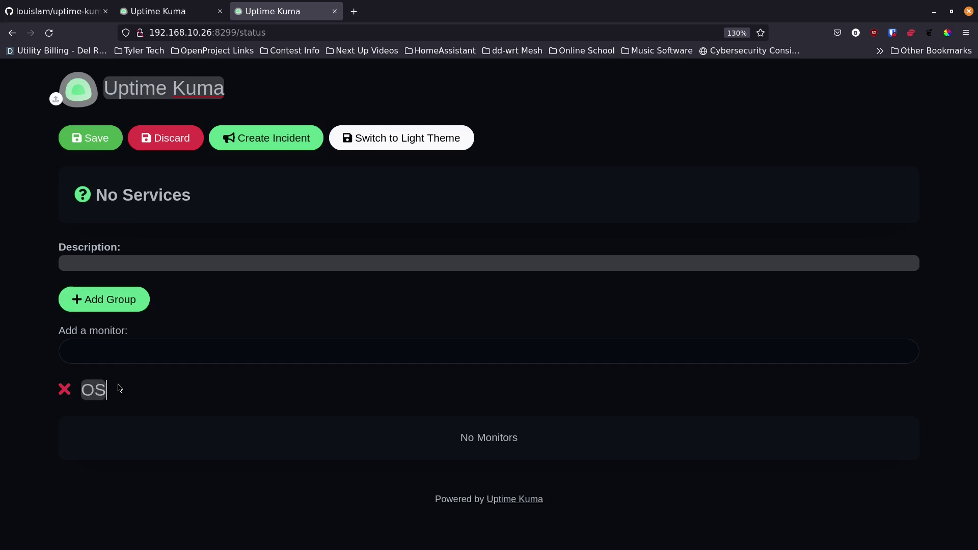
Add Show Notes and OSIA Discussion to the OSIA group and save the status page
click(145, 353)
click(133, 372)
click(147, 354)
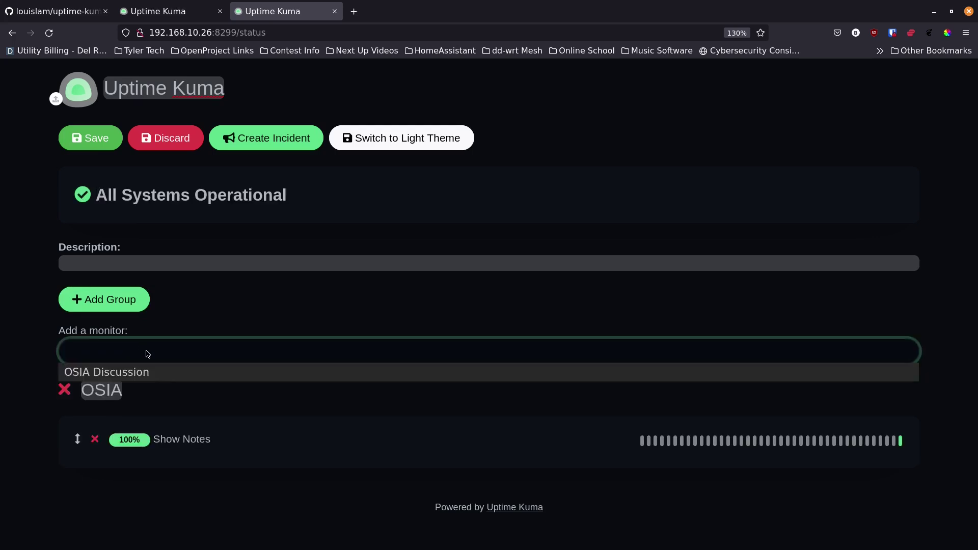
click(145, 372)
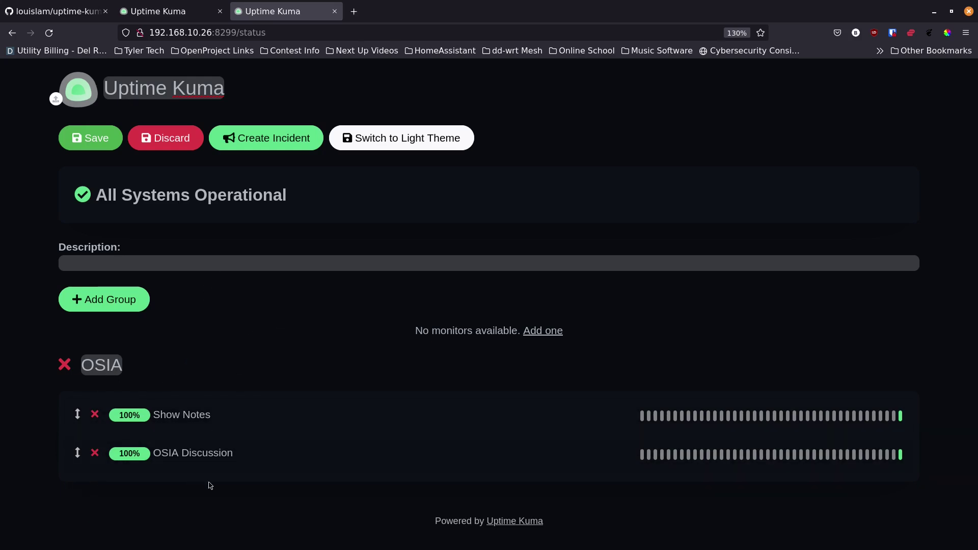
click(93, 138)
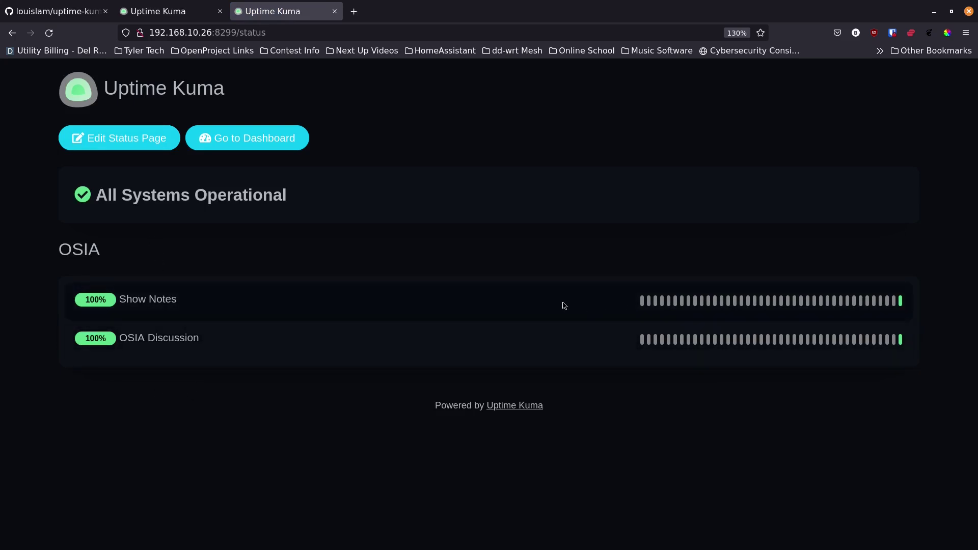
Back on the dashboard, view Show Notes, then the OSIA Discussion monitor's details
click(278, 144)
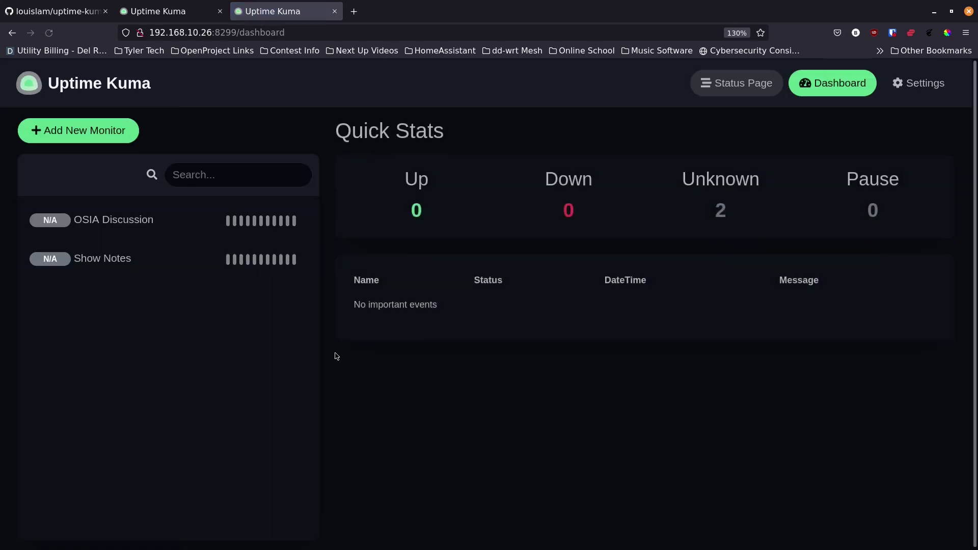
click(150, 263)
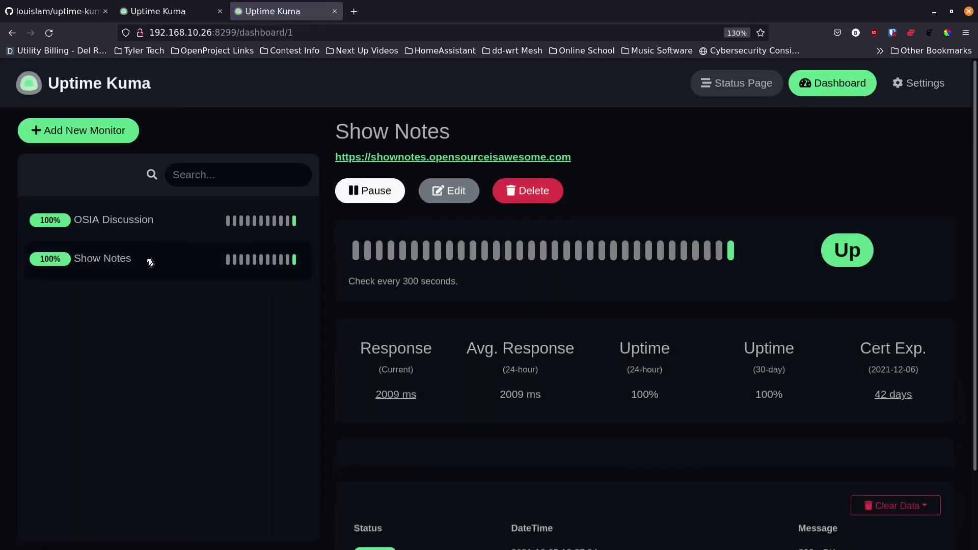
click(150, 227)
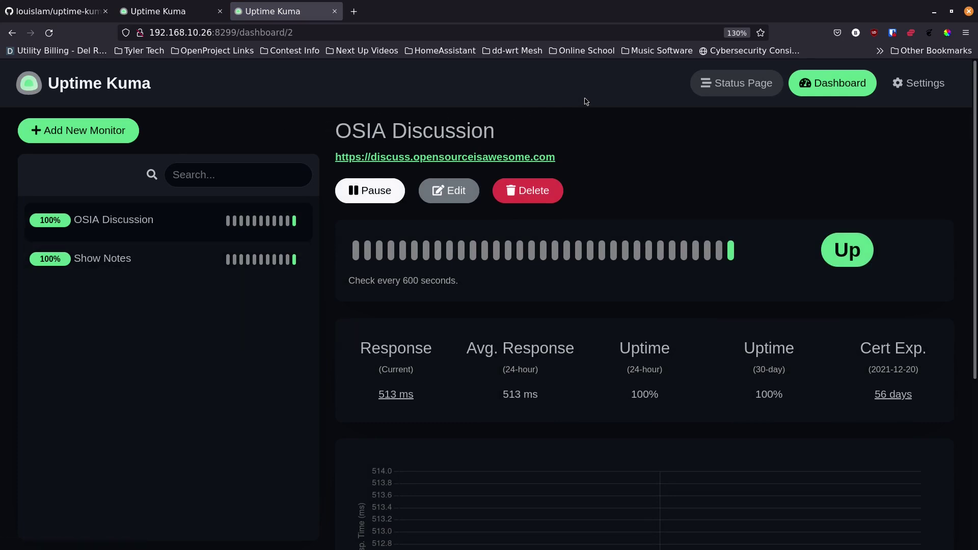
scroll(589, 269, down, 5)
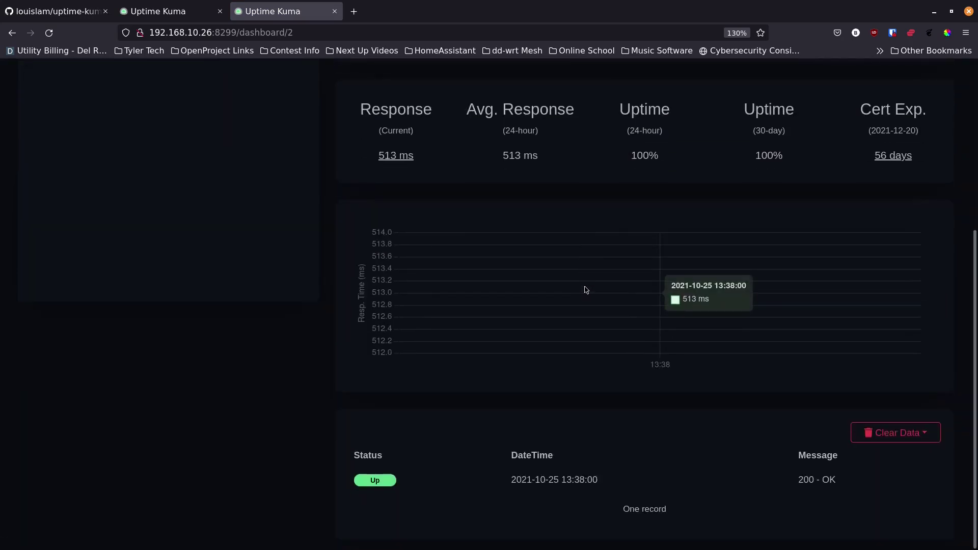
scroll(581, 305, up, 5)
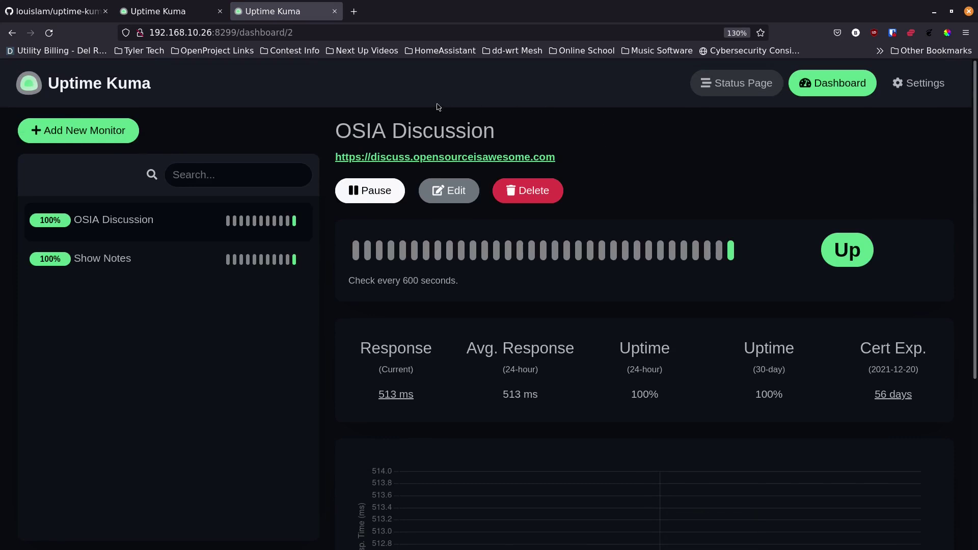